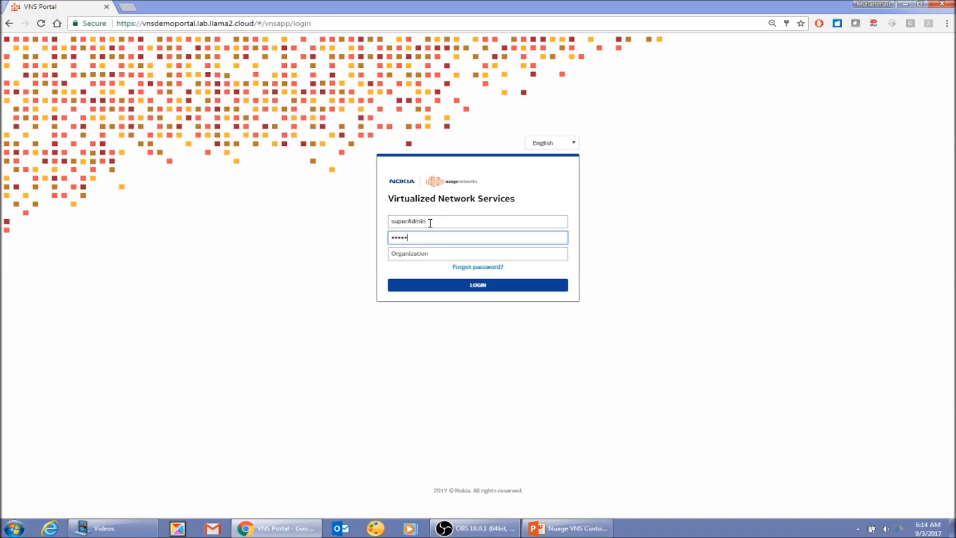
Step: Enter csp as the organization and log in to the Virtualized Network Services portal
{"action": "key", "text": "Tab"}
{"action": "type", "text": "cs"}
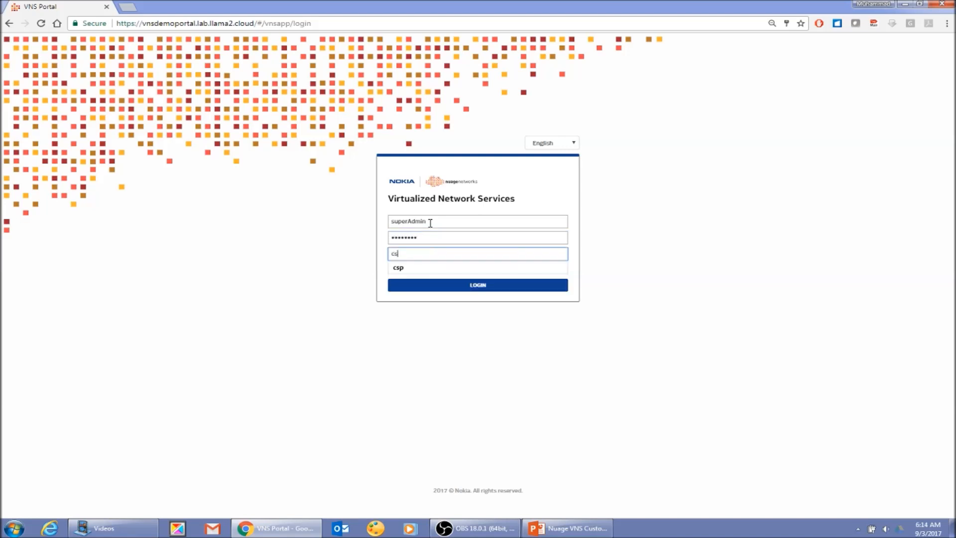
{"action": "type", "text": "p"}
{"action": "left_click", "coordinate": [287, 234]}
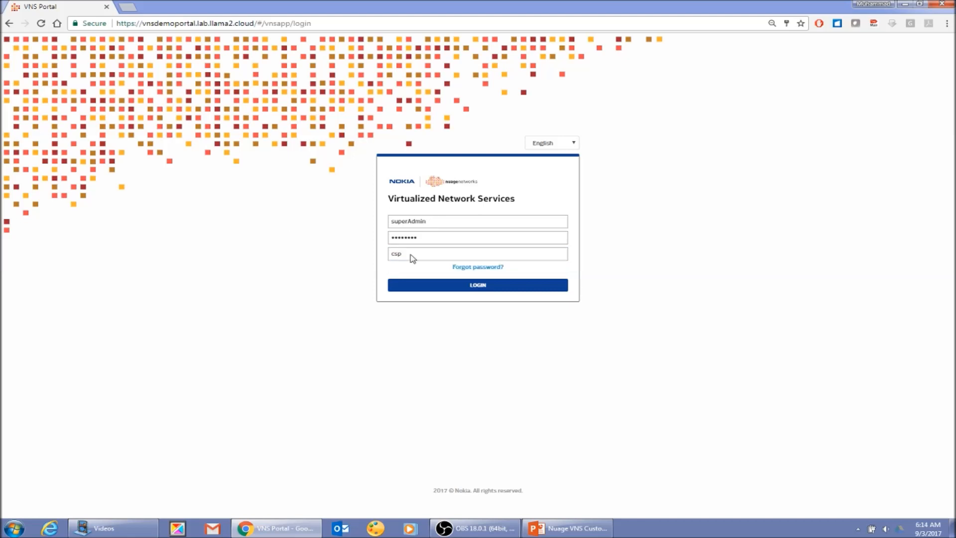
{"action": "left_click", "coordinate": [486, 286]}
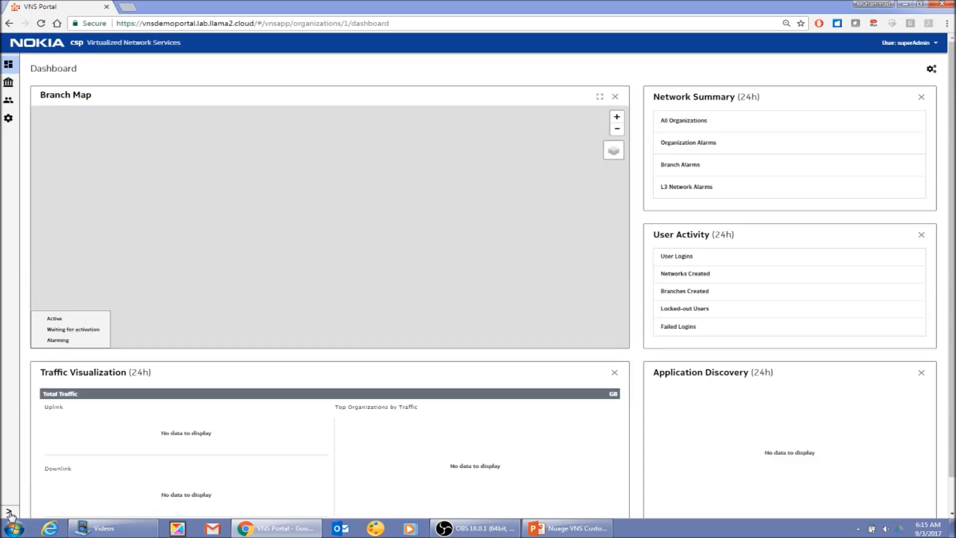
Step: Expand the navigation labels, open the organizations list, and consult the Access Control slide in PowerPoint before returning to the portal
{"action": "left_click", "coordinate": [9, 512]}
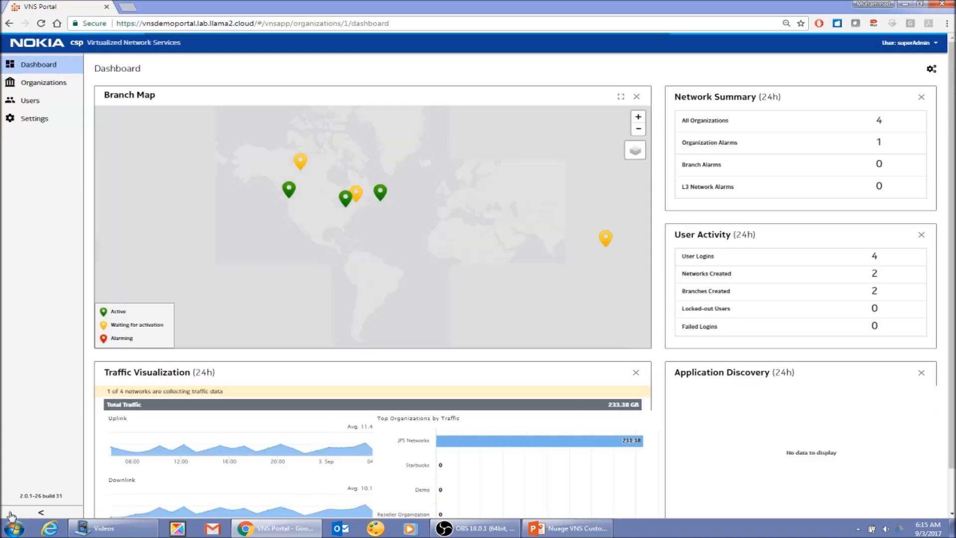
{"action": "left_click", "coordinate": [47, 84]}
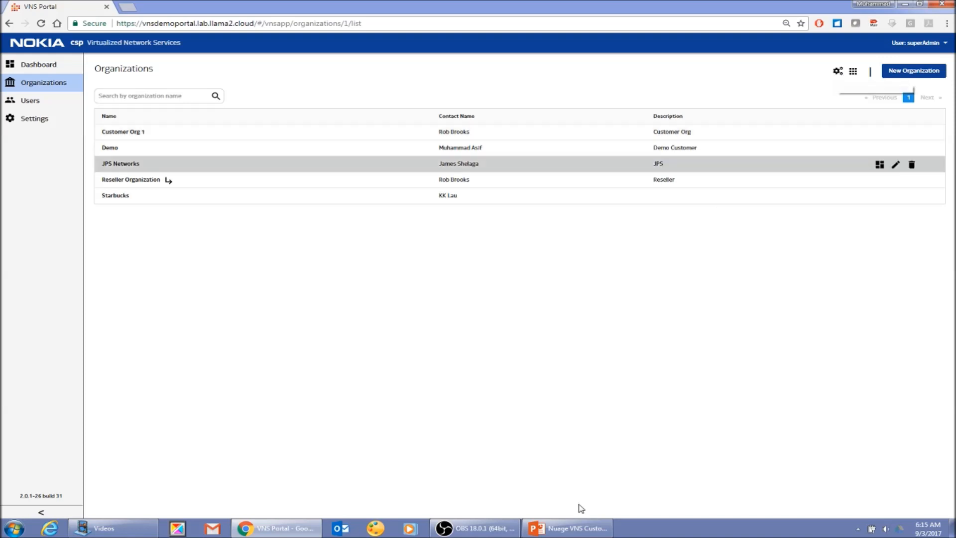
{"action": "left_click", "coordinate": [568, 528]}
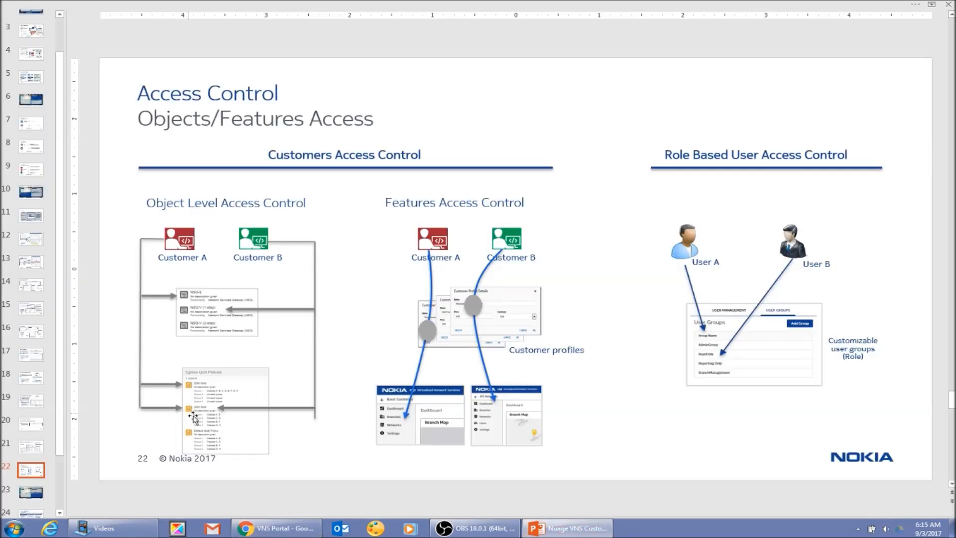
{"action": "left_click", "coordinate": [578, 532]}
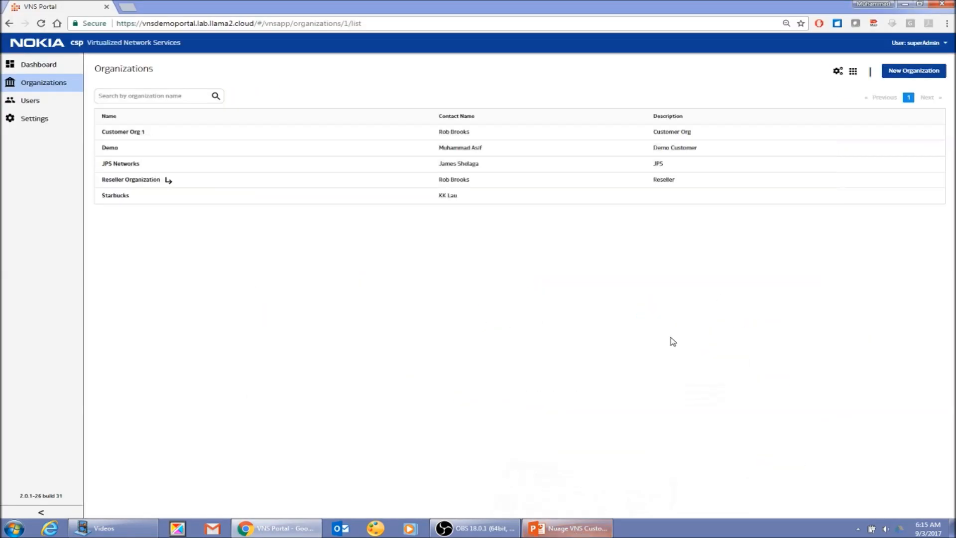
Step: Review which organizations the egress QoS policies and NSG templates are assigned to in the access control settings
{"action": "left_click", "coordinate": [838, 73]}
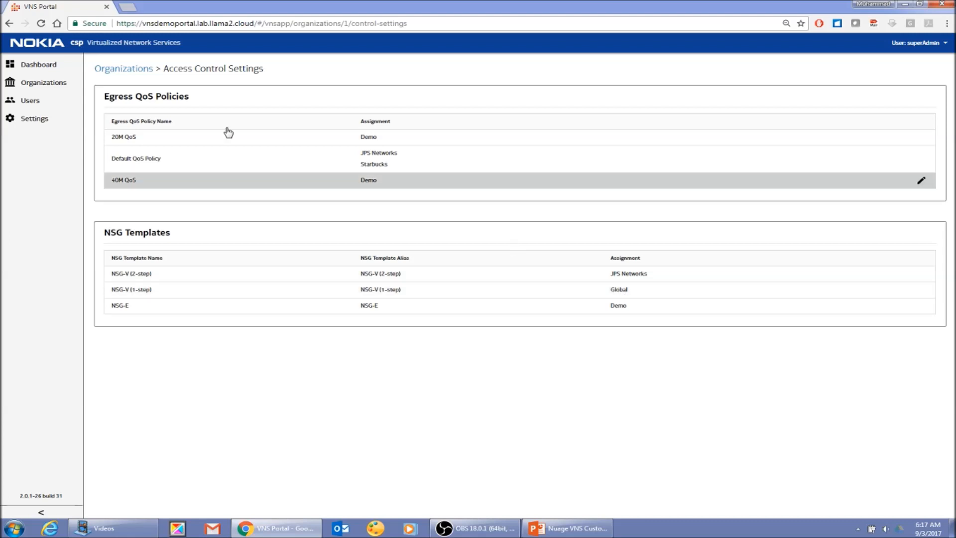
{"action": "left_click", "coordinate": [129, 74]}
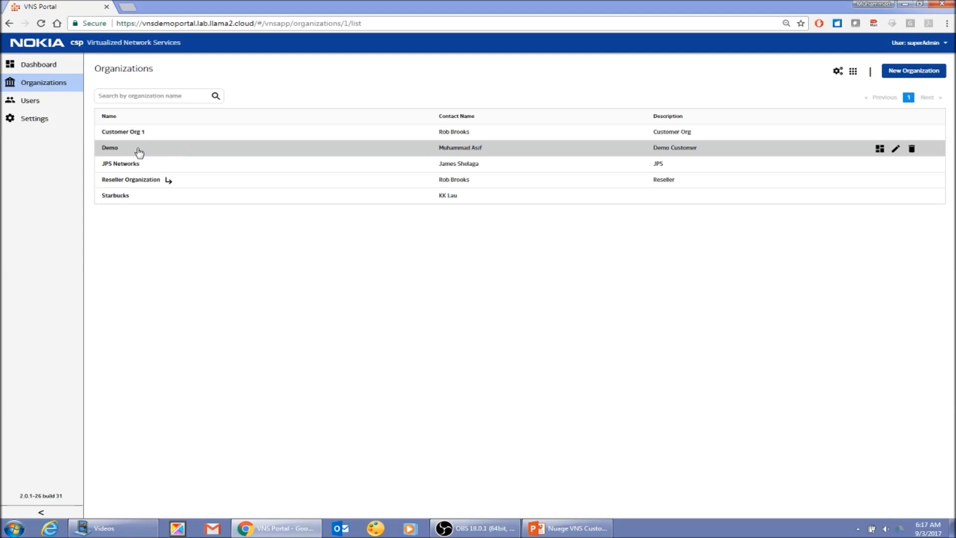
Step: Open the Demo organization and examine its branches and the subnets of its Corporate network
{"action": "left_click", "coordinate": [308, 151]}
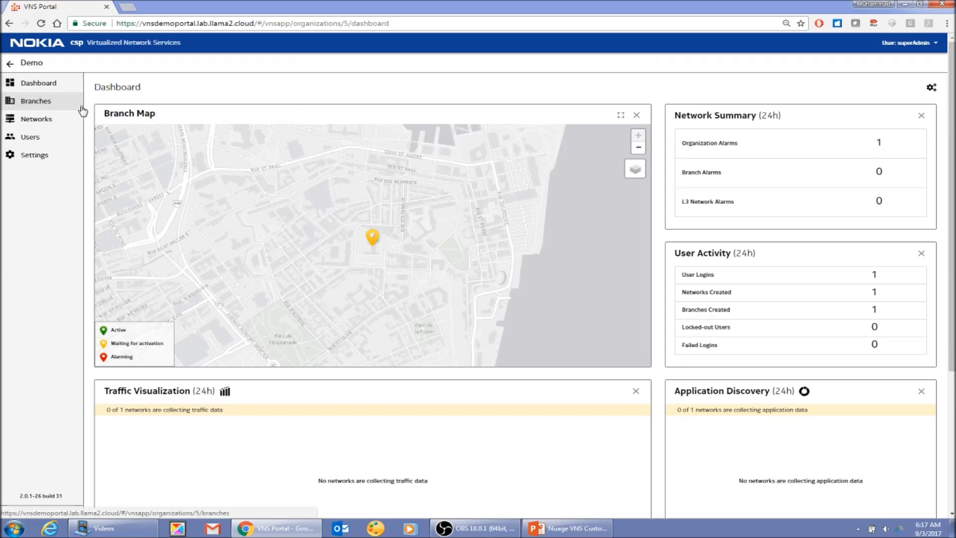
{"action": "left_click", "coordinate": [18, 103]}
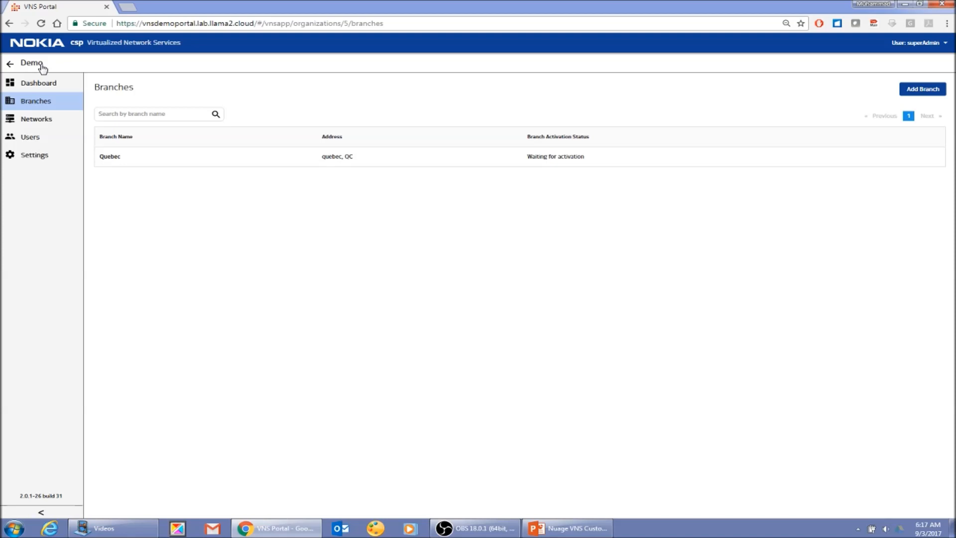
{"action": "left_click", "coordinate": [41, 120]}
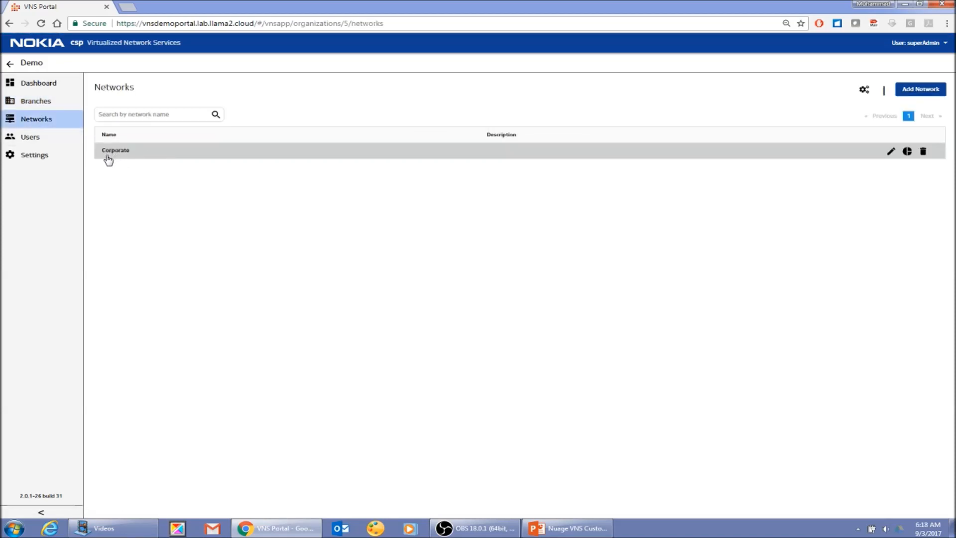
{"action": "left_click", "coordinate": [143, 154]}
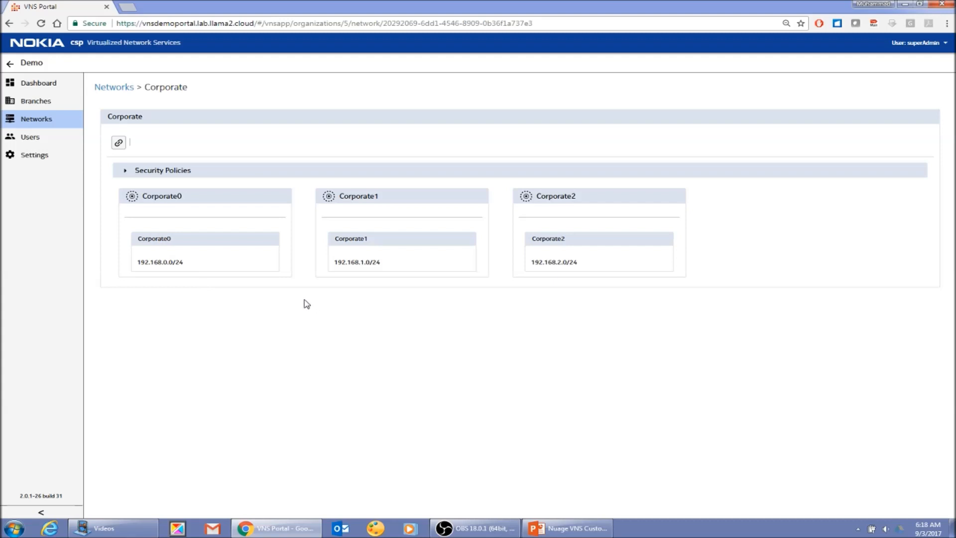
{"action": "left_click", "coordinate": [50, 123]}
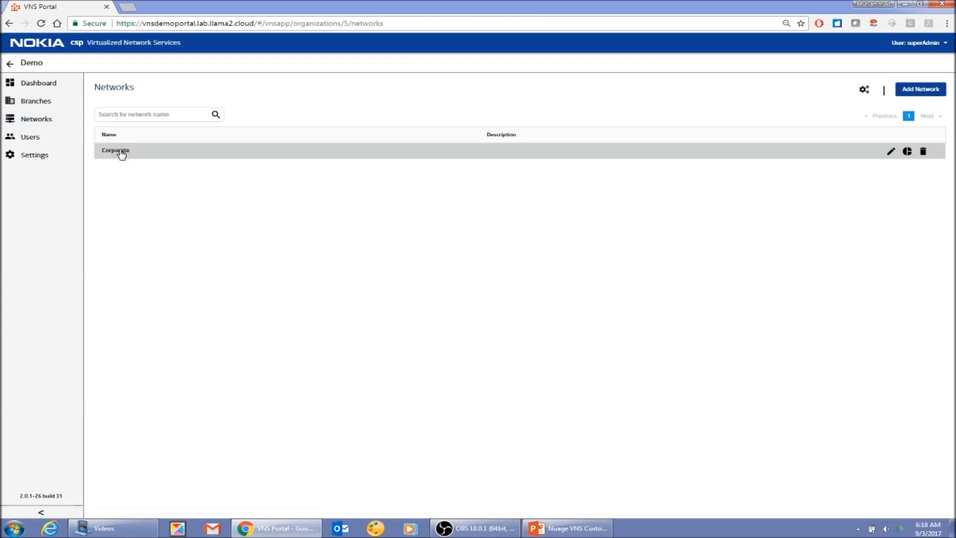
Step: Check which network device types are available for a new Demo branch, without creating the branch
{"action": "left_click", "coordinate": [45, 102]}
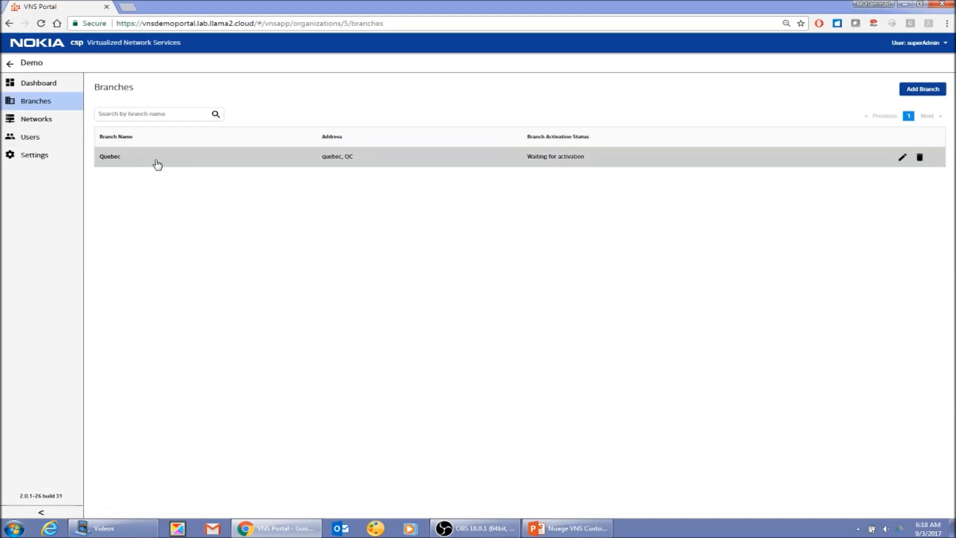
{"action": "left_click", "coordinate": [918, 91]}
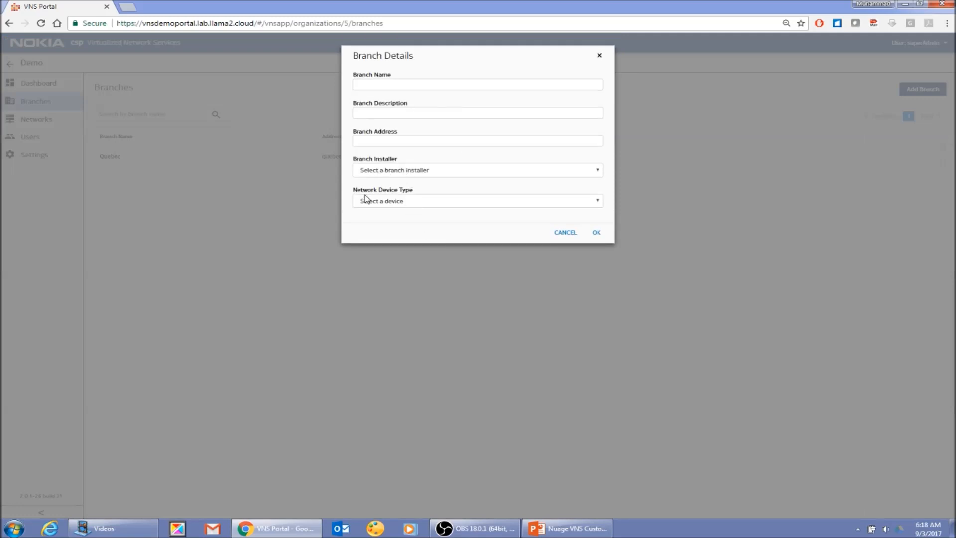
{"action": "left_click", "coordinate": [427, 201]}
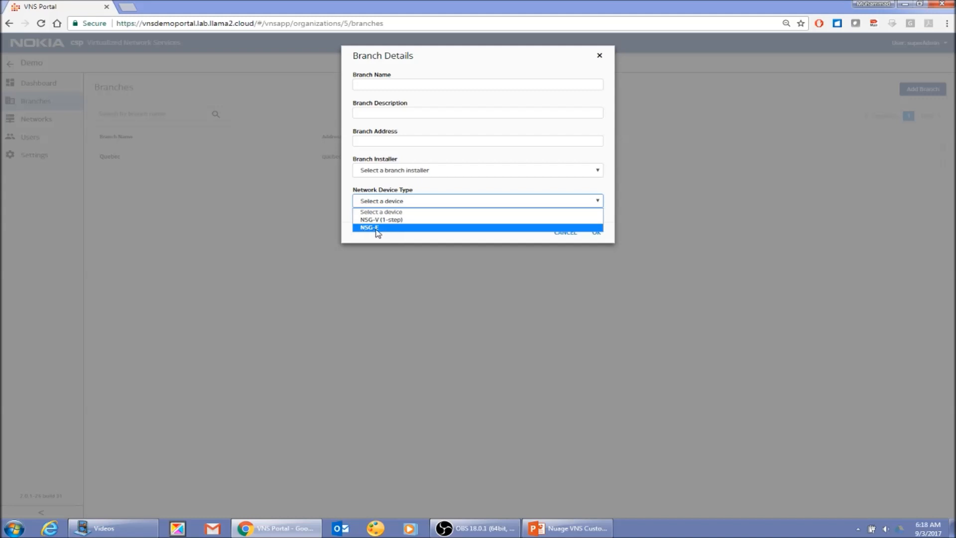
{"action": "left_click", "coordinate": [305, 224]}
{"action": "left_click", "coordinate": [305, 224]}
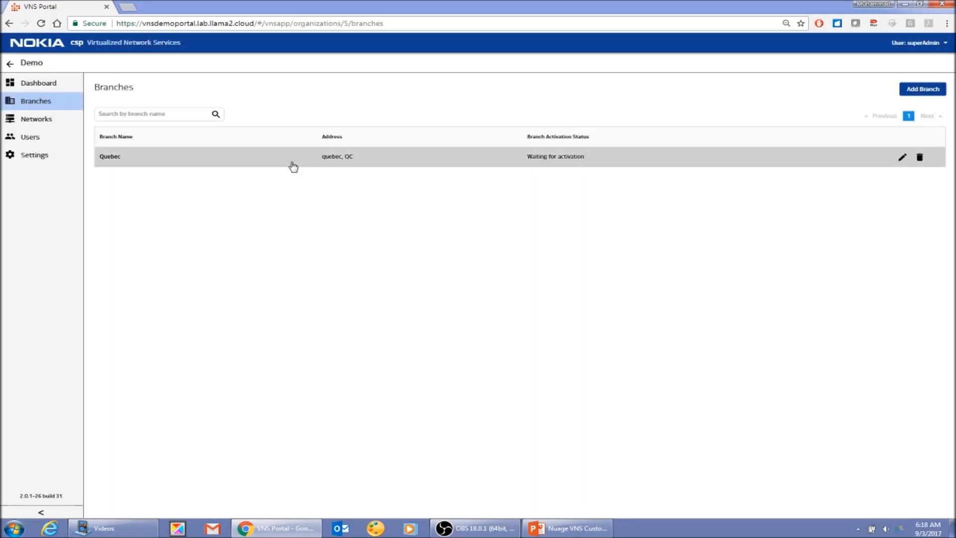
Step: Add VLAN 100 to the port3 LAN1 port of Demo's Quebec branch and show it under the port
{"action": "left_click", "coordinate": [293, 162]}
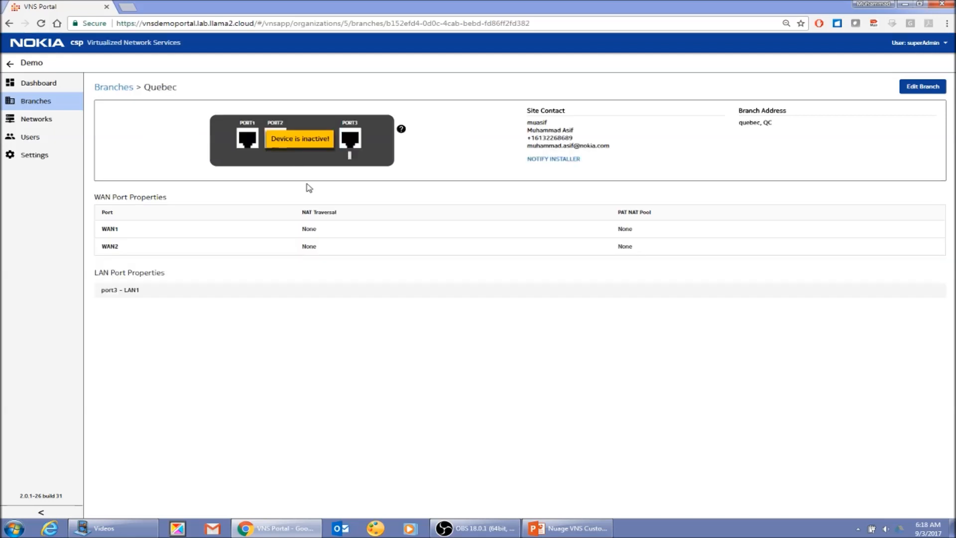
{"action": "left_click", "coordinate": [340, 294]}
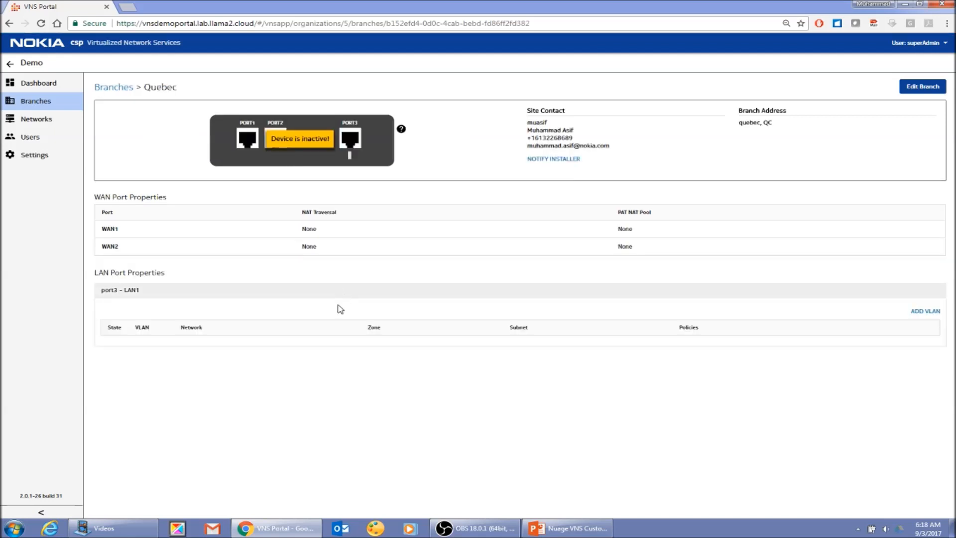
{"action": "left_click", "coordinate": [921, 314]}
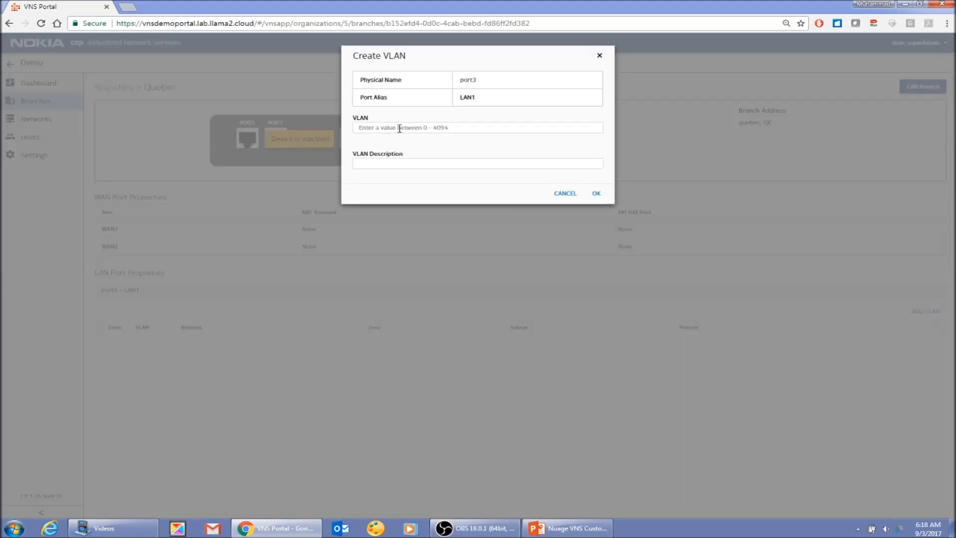
{"action": "left_click", "coordinate": [400, 129]}
{"action": "type", "text": "100"}
{"action": "left_click", "coordinate": [595, 194]}
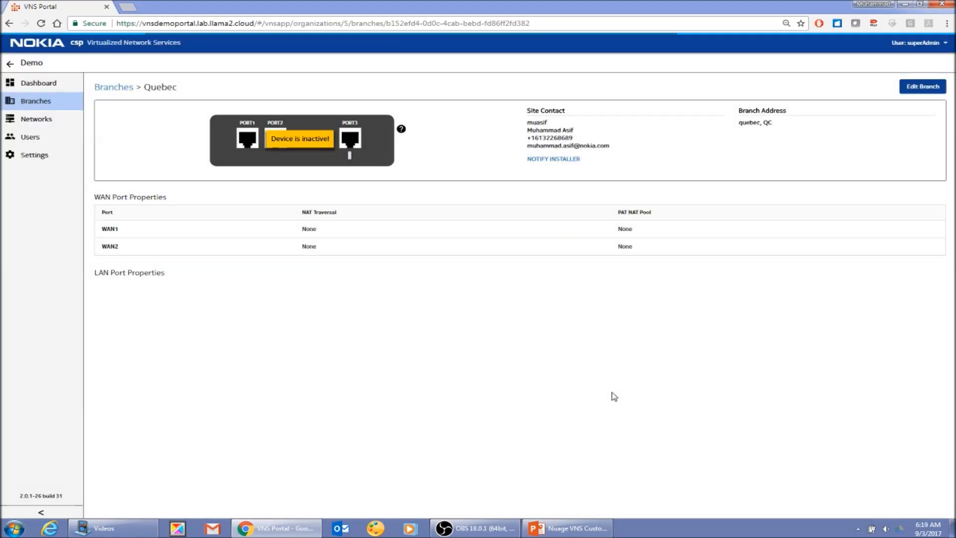
{"action": "left_click", "coordinate": [475, 291]}
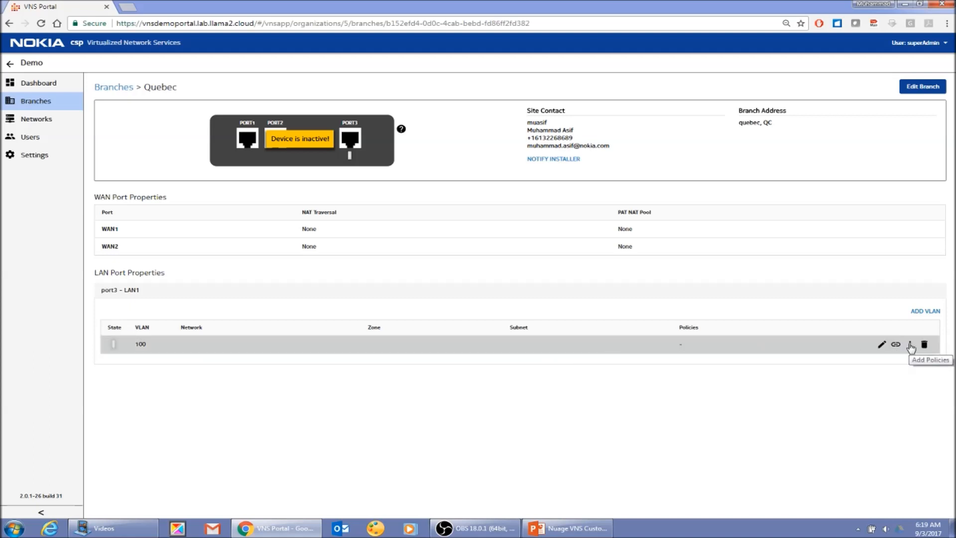
Step: Check which egress QoS policies are available for VLAN 100, without assigning one
{"action": "left_click", "coordinate": [911, 346]}
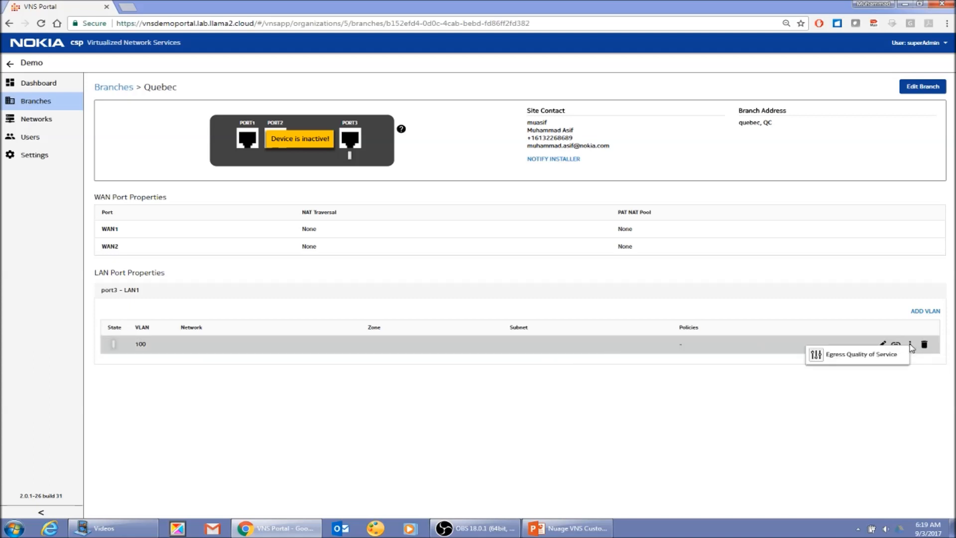
{"action": "left_click", "coordinate": [854, 356]}
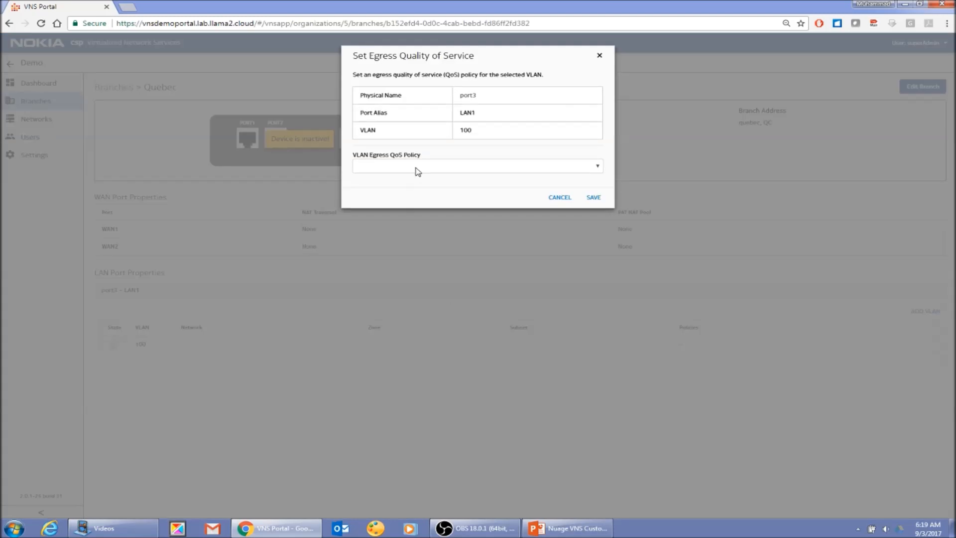
{"action": "left_click", "coordinate": [421, 169]}
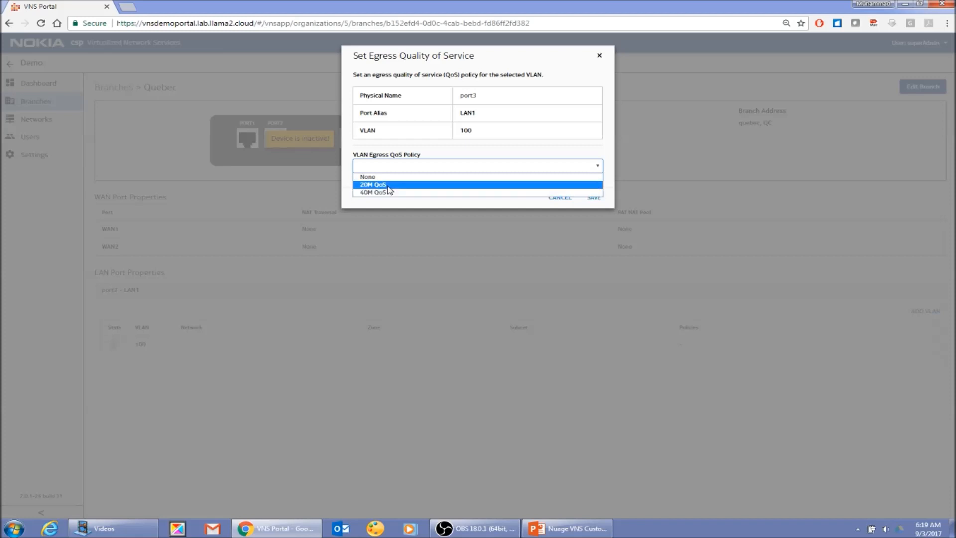
{"action": "left_click", "coordinate": [394, 203]}
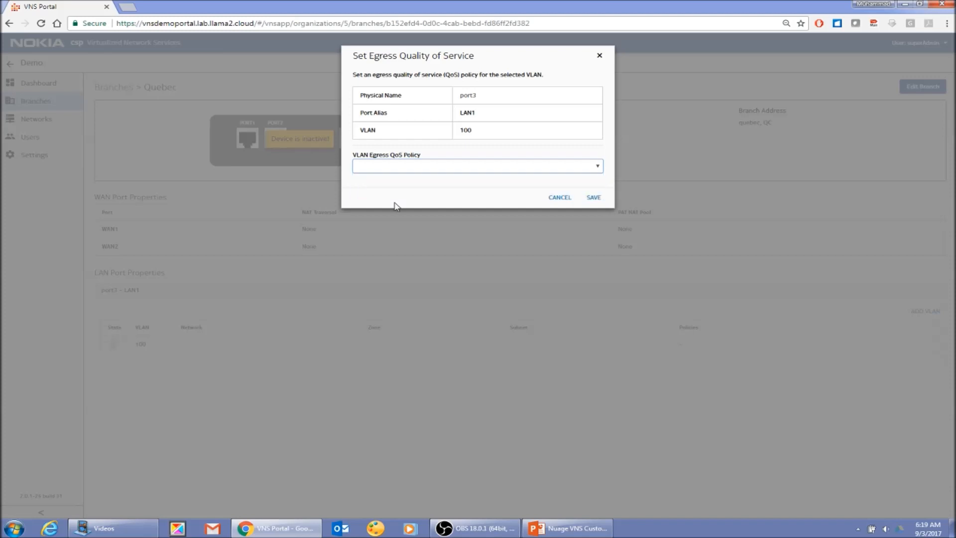
{"action": "left_click", "coordinate": [559, 199]}
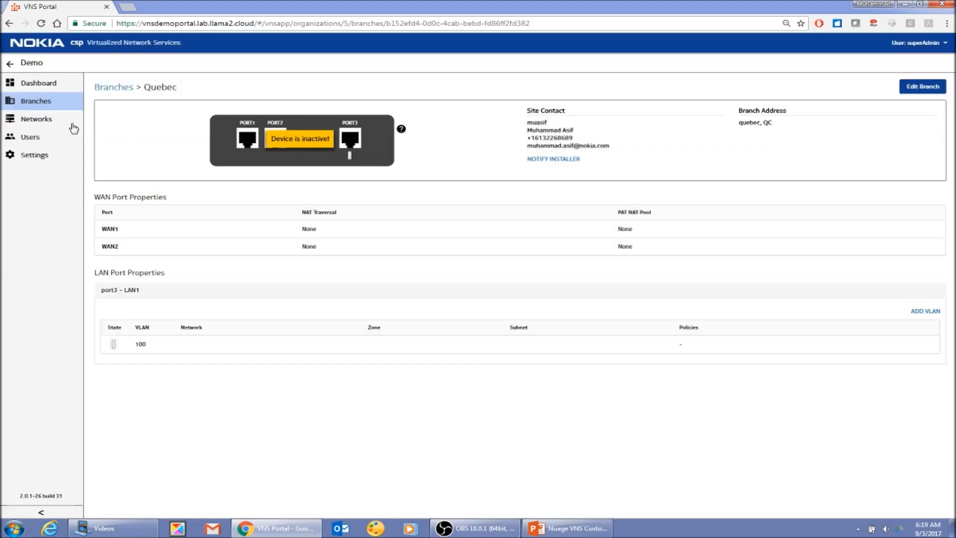
Step: Return to the organizations list, open JPS Networks, and examine its branches and networks
{"action": "left_click", "coordinate": [36, 101]}
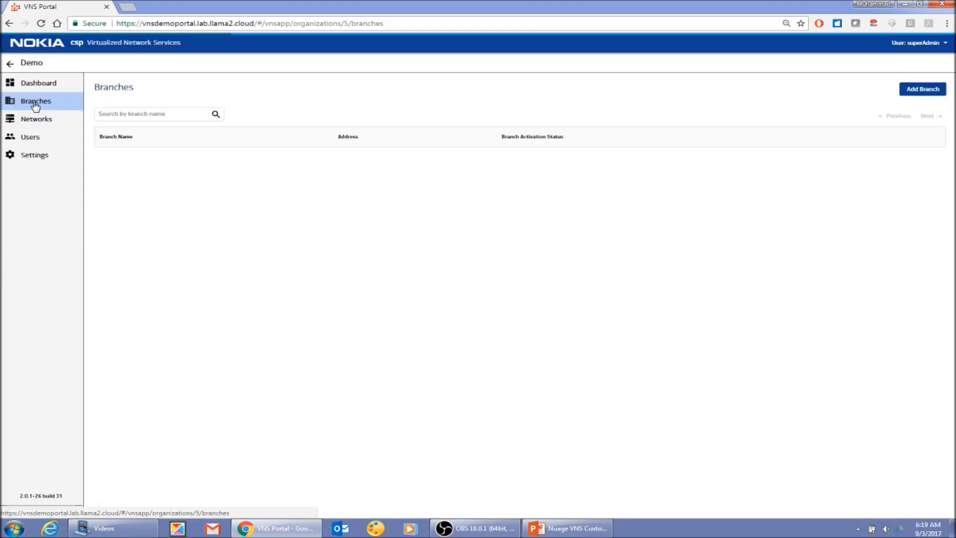
{"action": "left_click", "coordinate": [10, 64]}
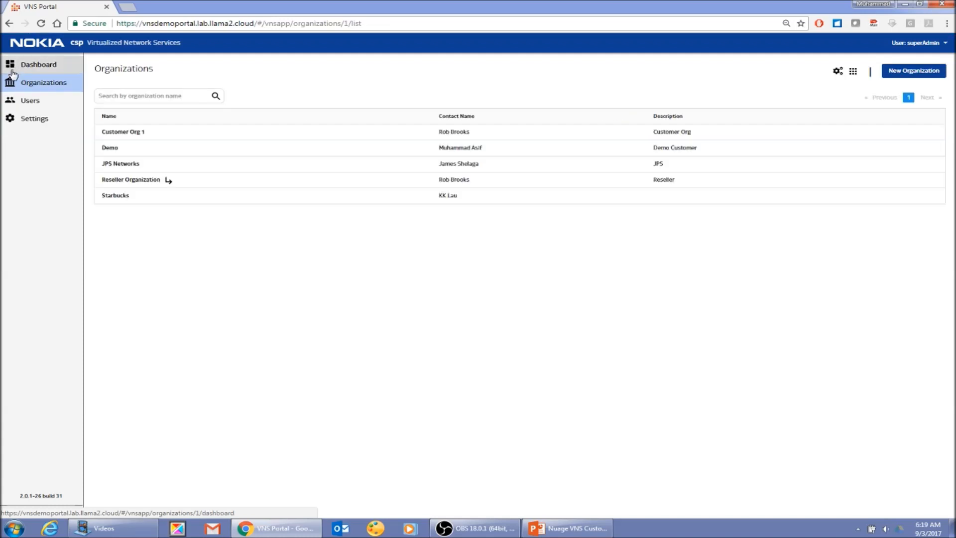
{"action": "left_click", "coordinate": [454, 166]}
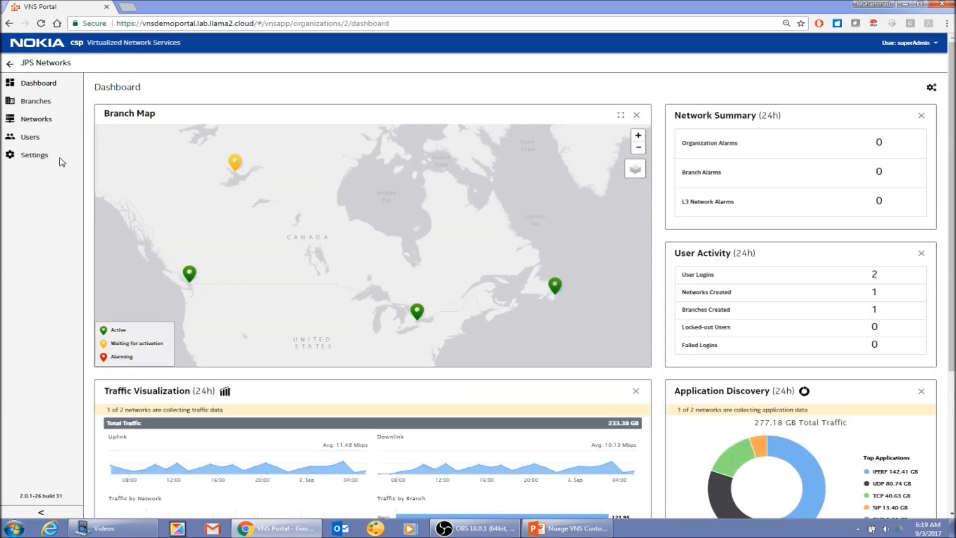
{"action": "left_click", "coordinate": [39, 103]}
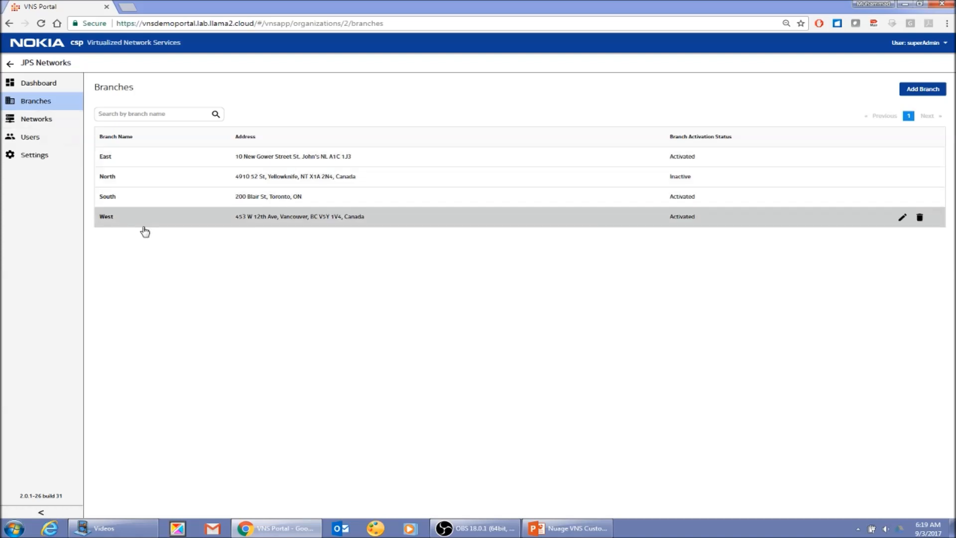
{"action": "left_click", "coordinate": [40, 120]}
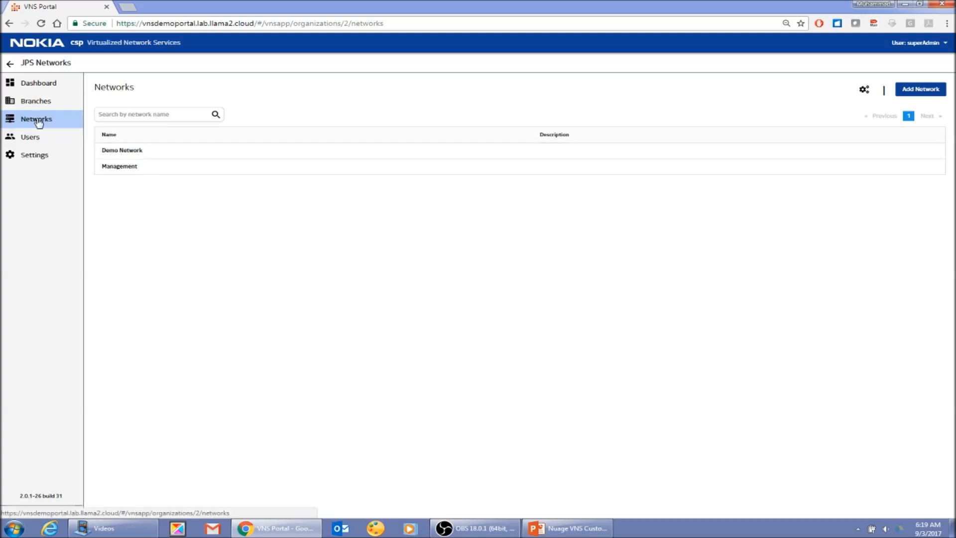
Step: Check which network device types are available for a new JPS Networks branch, without creating the branch
{"action": "left_click", "coordinate": [49, 105]}
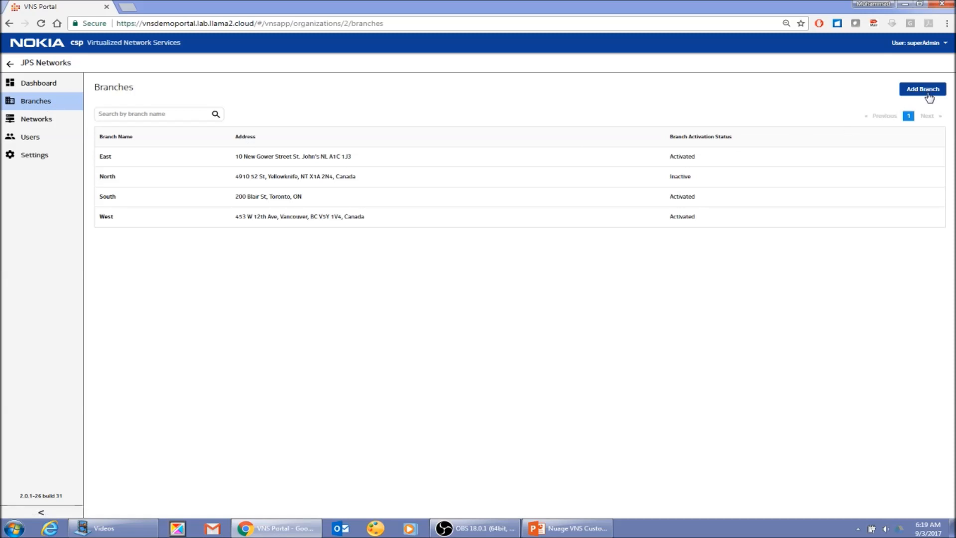
{"action": "left_click", "coordinate": [929, 91]}
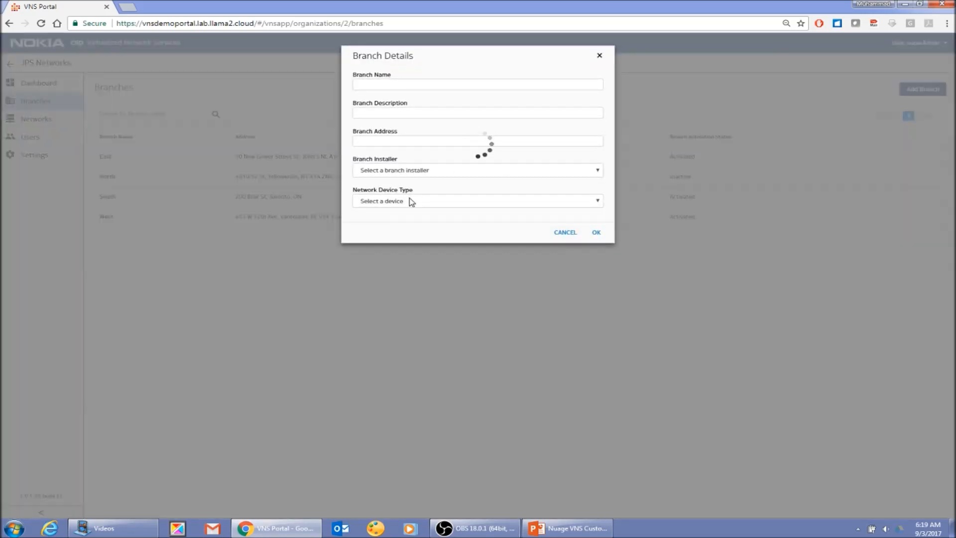
{"action": "left_click", "coordinate": [410, 201]}
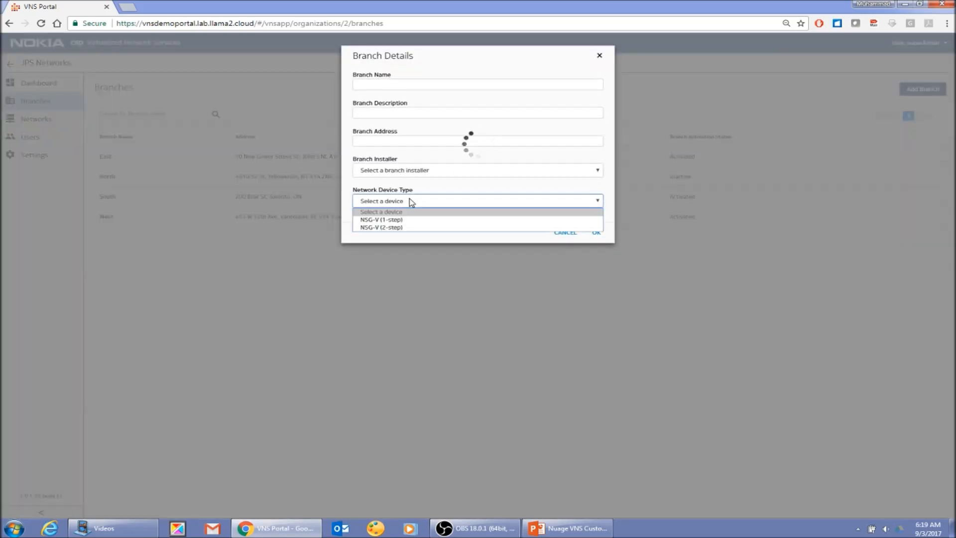
{"action": "left_click", "coordinate": [399, 233]}
{"action": "left_click", "coordinate": [565, 234]}
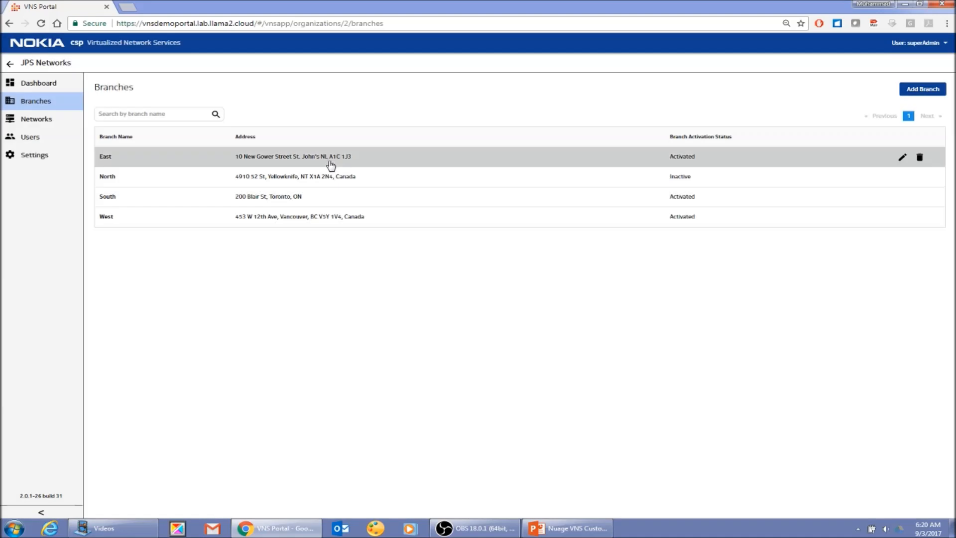
Step: Check which egress QoS policies are available for VLAN 0 on port3 of JPS Networks' East branch, without assigning one
{"action": "left_click", "coordinate": [329, 162]}
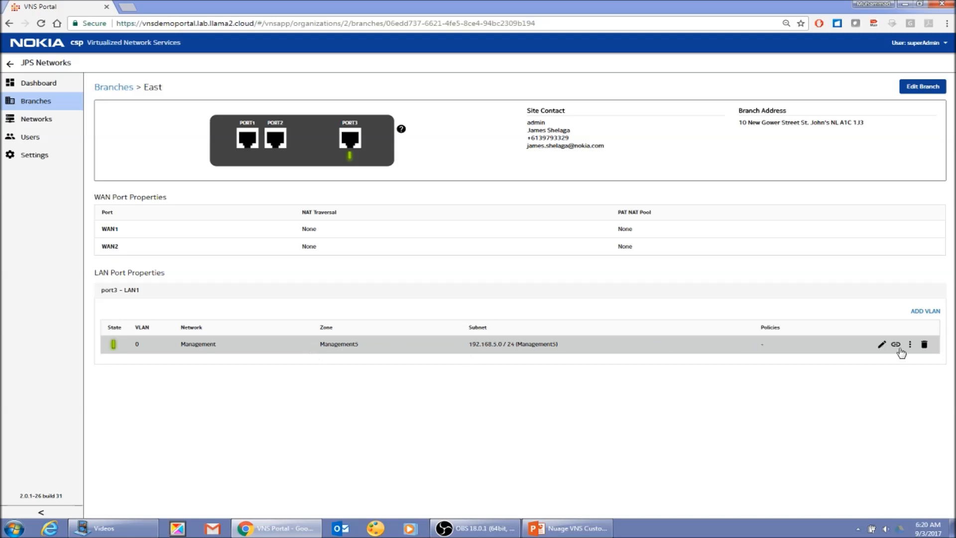
{"action": "left_click", "coordinate": [910, 348]}
{"action": "left_click", "coordinate": [848, 355]}
{"action": "left_click", "coordinate": [433, 166]}
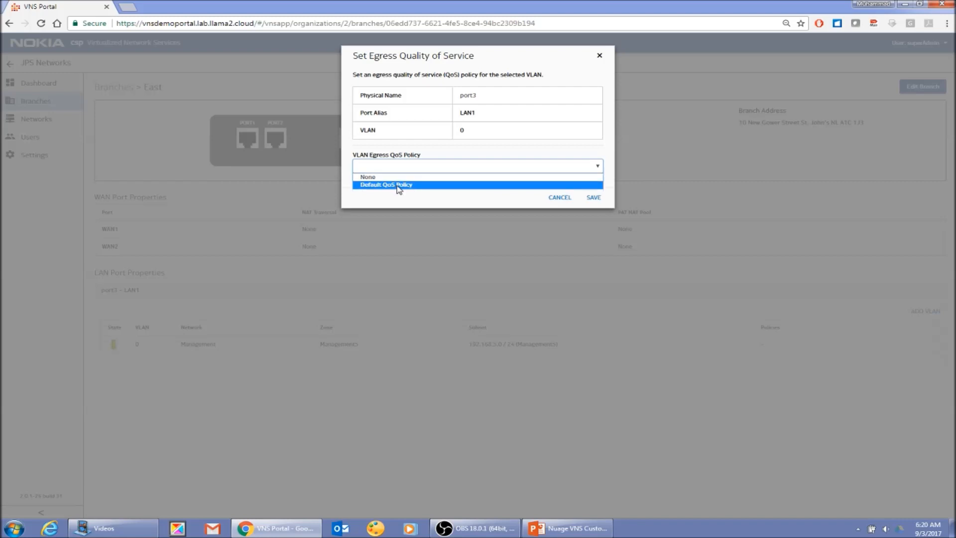
{"action": "left_click", "coordinate": [563, 202]}
{"action": "left_click", "coordinate": [561, 200]}
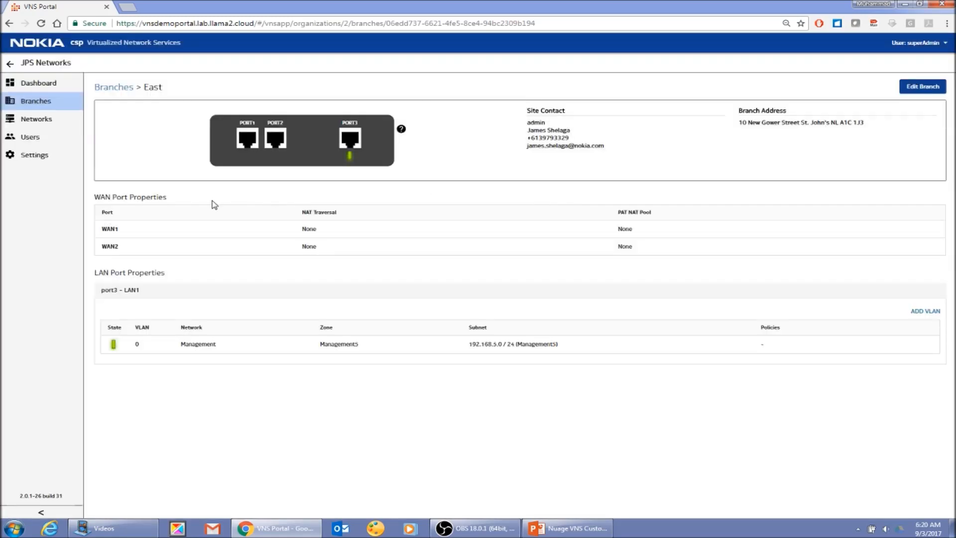
Step: Leave JPS Networks for the Customer Profile Manager and compare the features included in the Platinium Package and the Bronze Package
{"action": "left_click", "coordinate": [10, 63]}
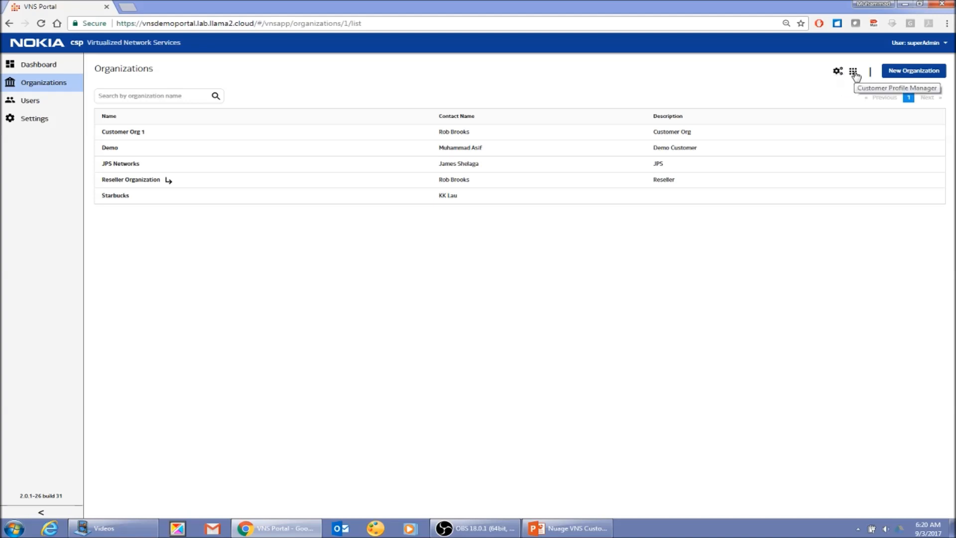
{"action": "left_click", "coordinate": [853, 73]}
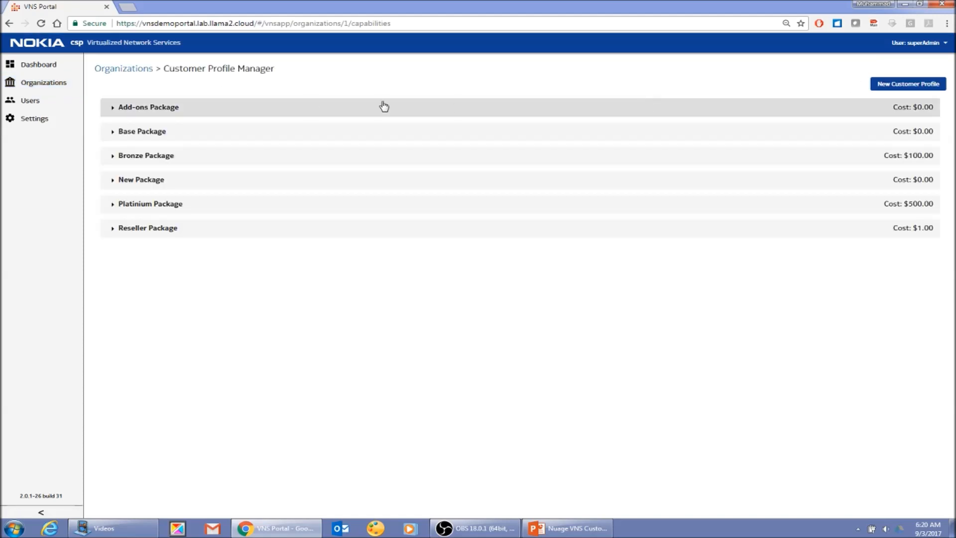
{"action": "left_click", "coordinate": [159, 208]}
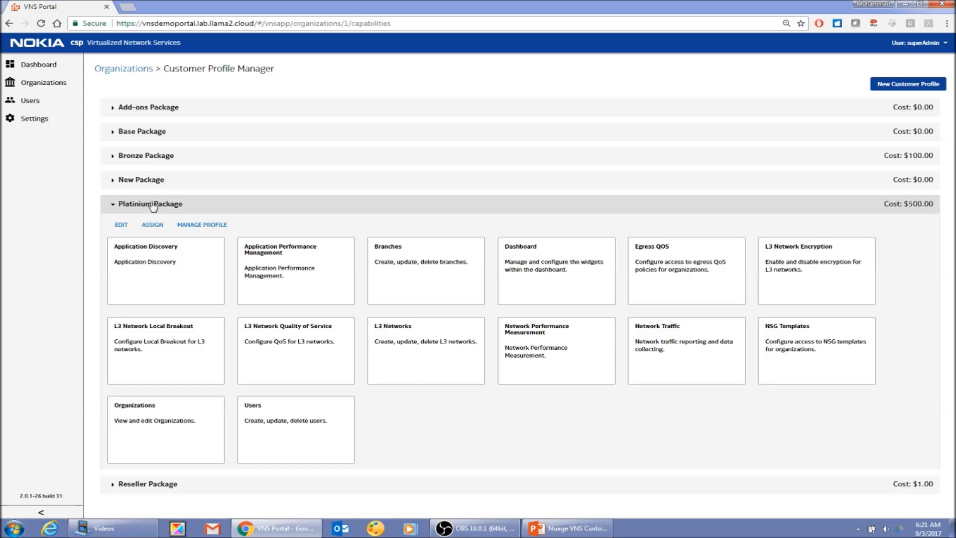
{"action": "left_click", "coordinate": [154, 154]}
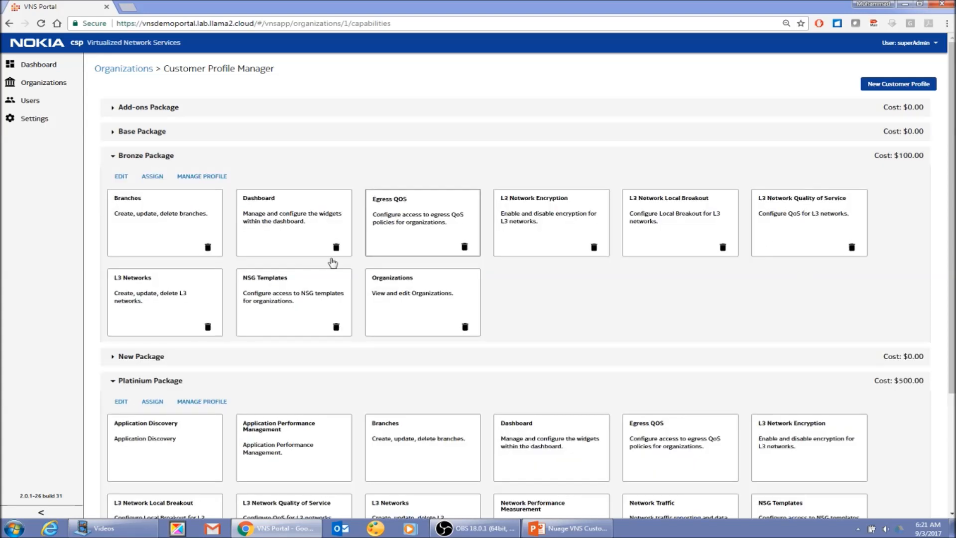
{"action": "scroll", "coordinate": [148, 317], "scroll_direction": "down", "scroll_amount": 2}
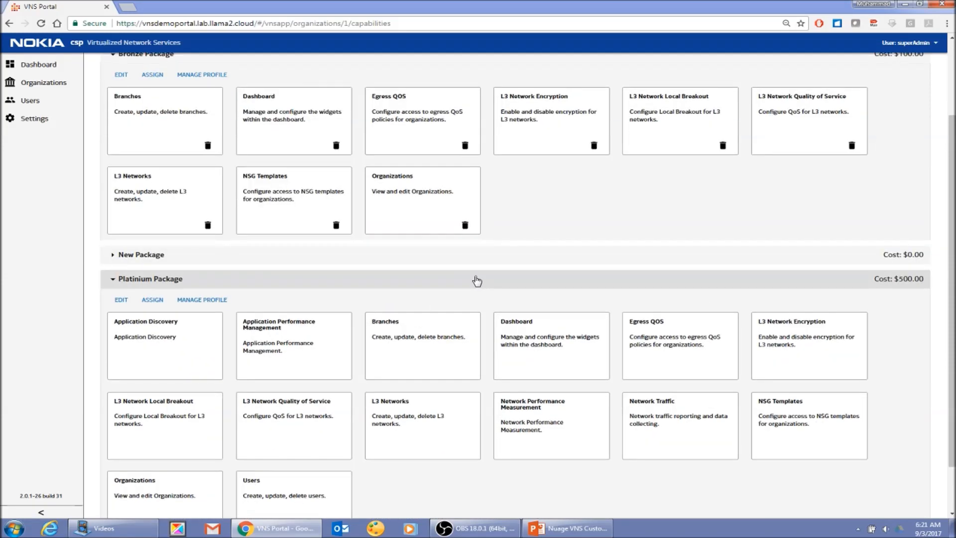
{"action": "scroll", "coordinate": [473, 278], "scroll_direction": "up", "scroll_amount": 1}
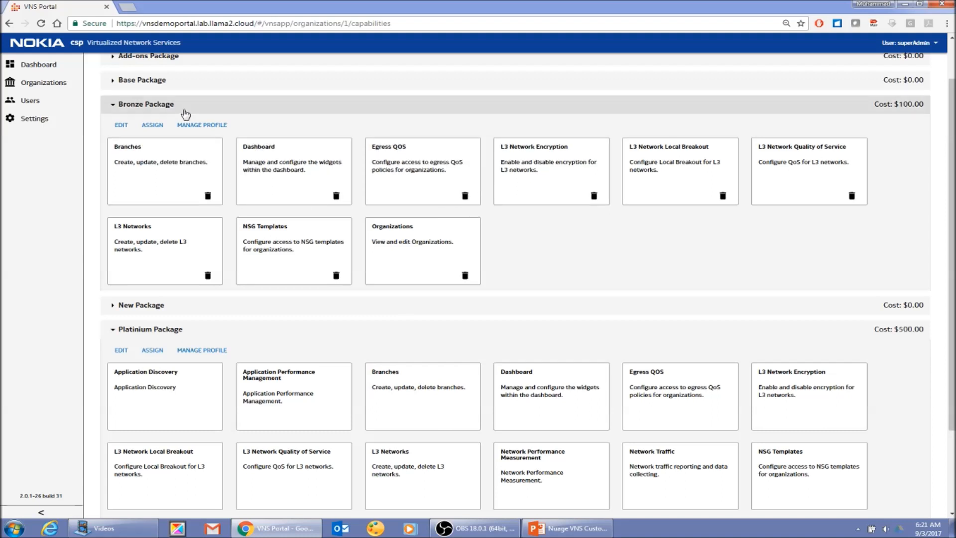
{"action": "left_click", "coordinate": [184, 105]}
{"action": "left_click", "coordinate": [168, 207]}
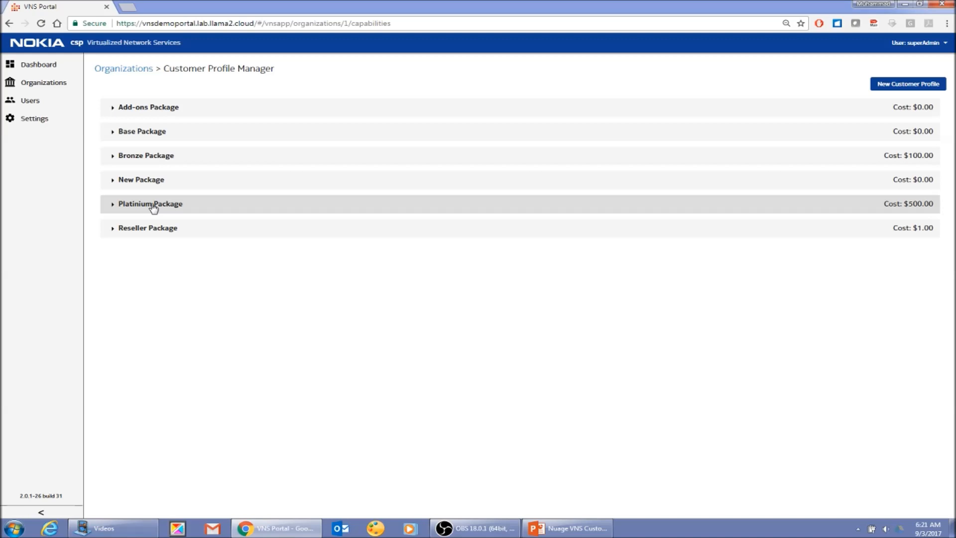
Step: Create a customer profile named Reporting Package with a price of 50 USD
{"action": "left_click", "coordinate": [894, 85]}
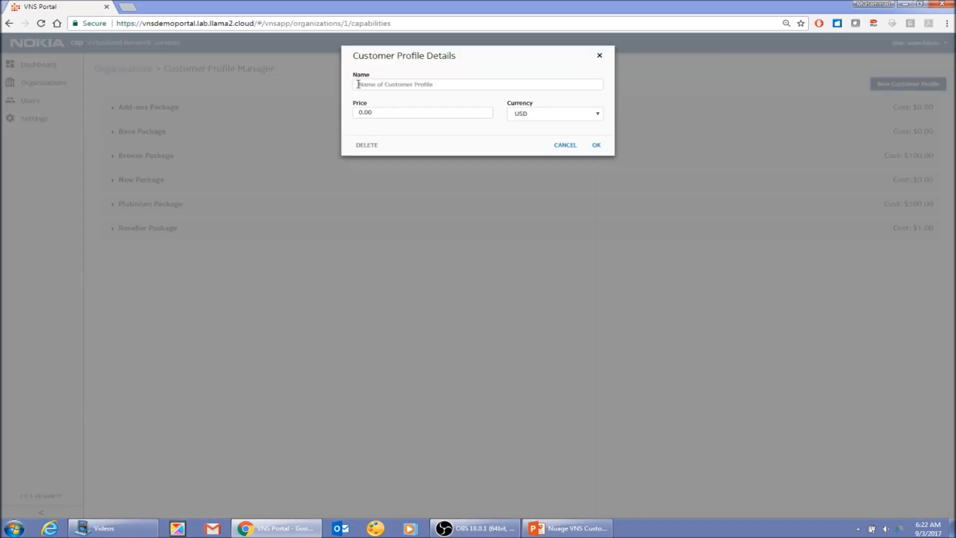
{"action": "left_click", "coordinate": [390, 84]}
{"action": "type", "text": "Reporting Package"}
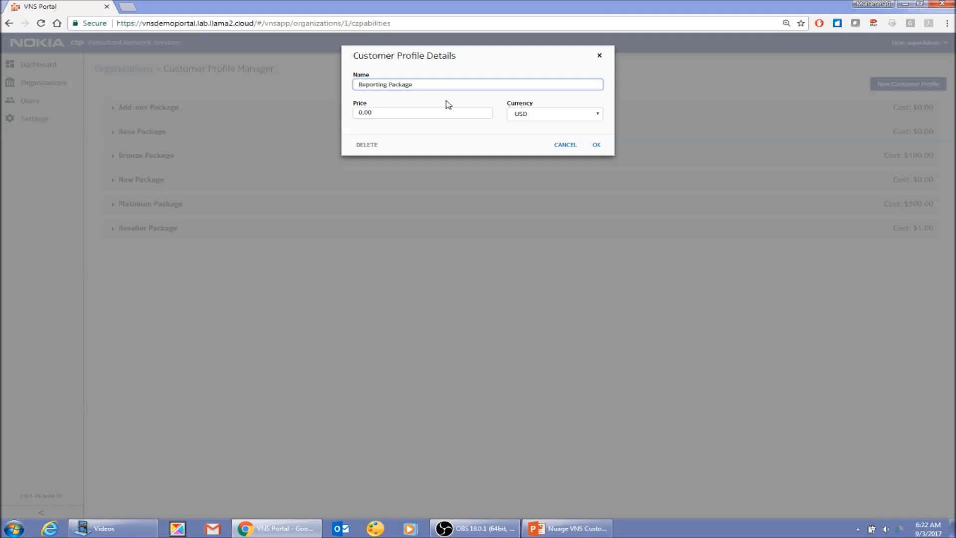
{"action": "left_click", "coordinate": [395, 113]}
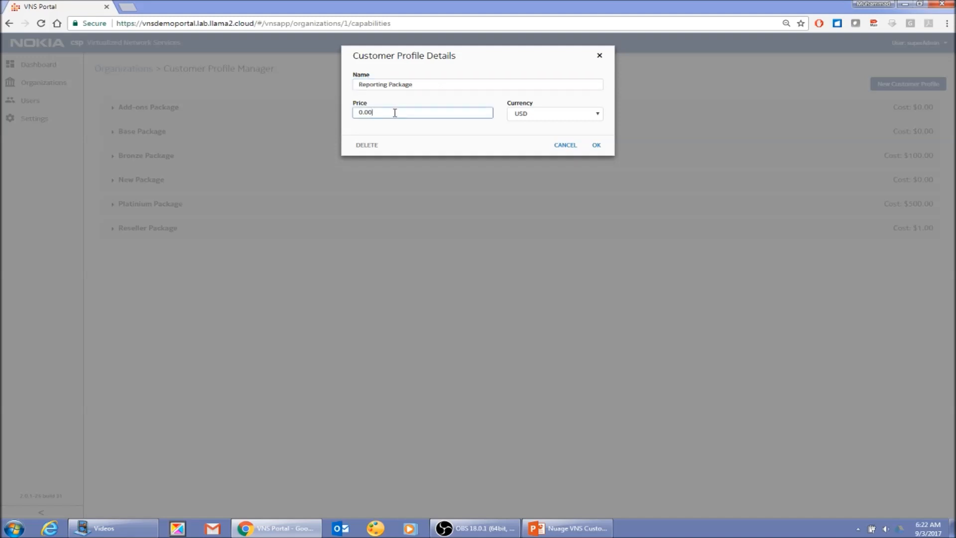
{"action": "key", "text": "BackSpace"}
{"action": "key", "text": "BackSpace"}
{"action": "key", "text": "BackSpace"}
{"action": "key", "text": "BackSpace"}
{"action": "type", "text": "50"}
{"action": "left_click", "coordinate": [595, 145]}
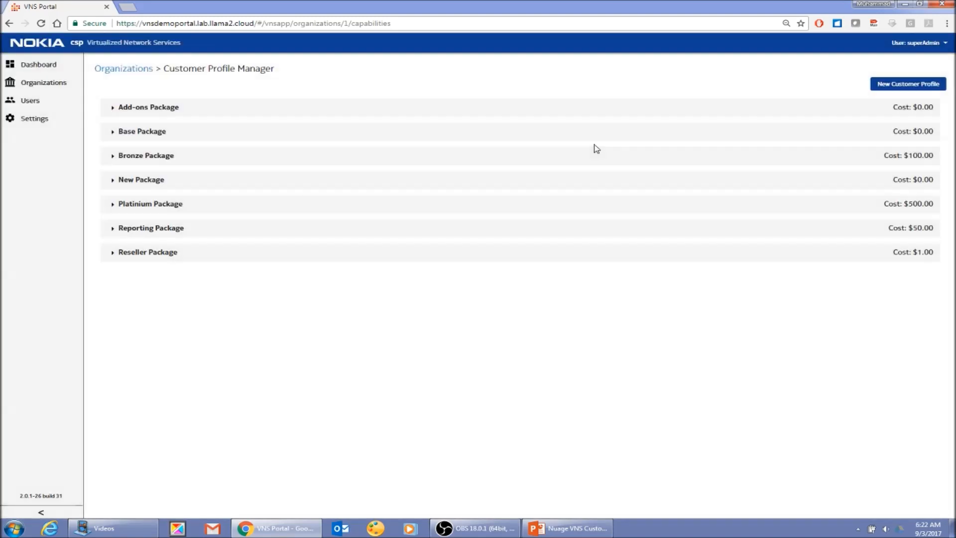
Step: Add Application Discovery, Application Performance Management, Dashboard, Network Performance Measurement and Network Traffic to the Reporting Package profile, and review its items
{"action": "left_click", "coordinate": [165, 230]}
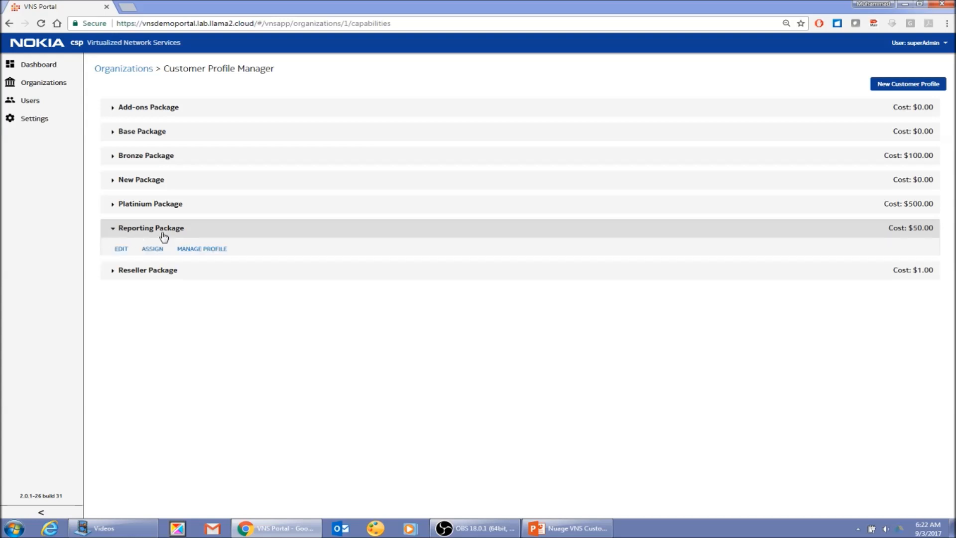
{"action": "left_click", "coordinate": [206, 250]}
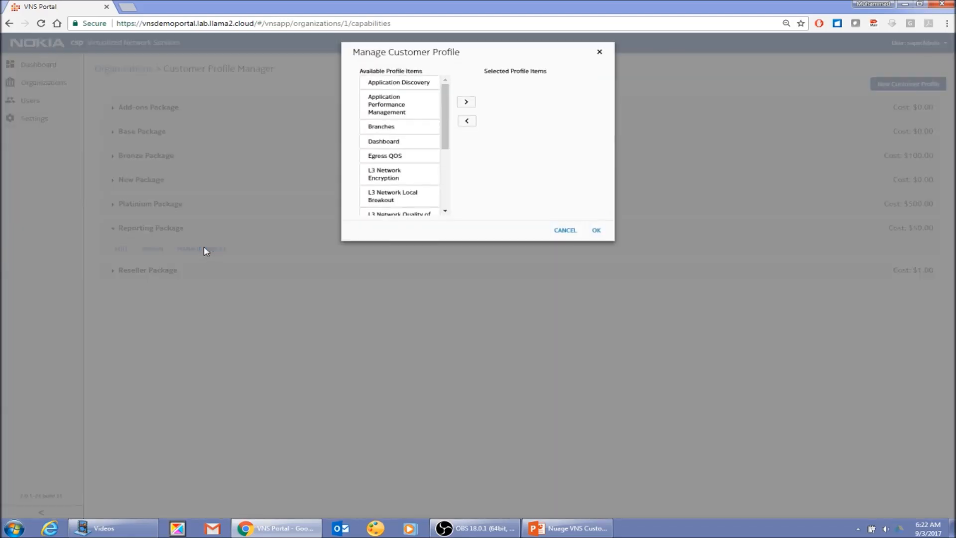
{"action": "left_click", "coordinate": [397, 87]}
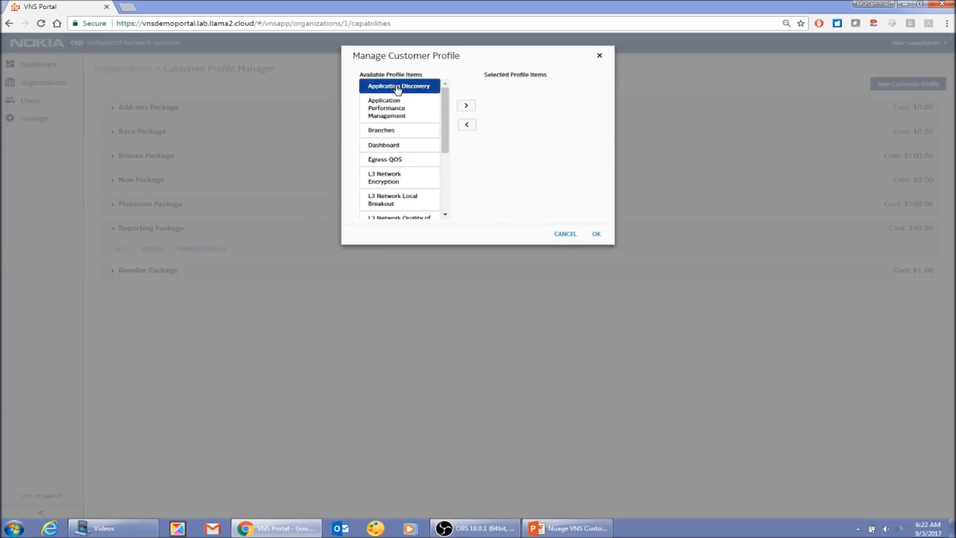
{"action": "left_click", "coordinate": [400, 113]}
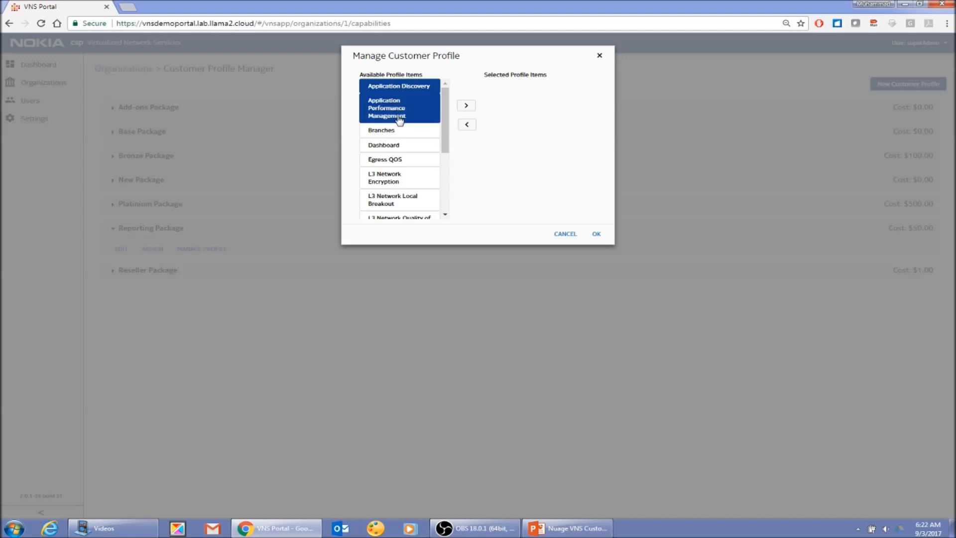
{"action": "left_click", "coordinate": [392, 147]}
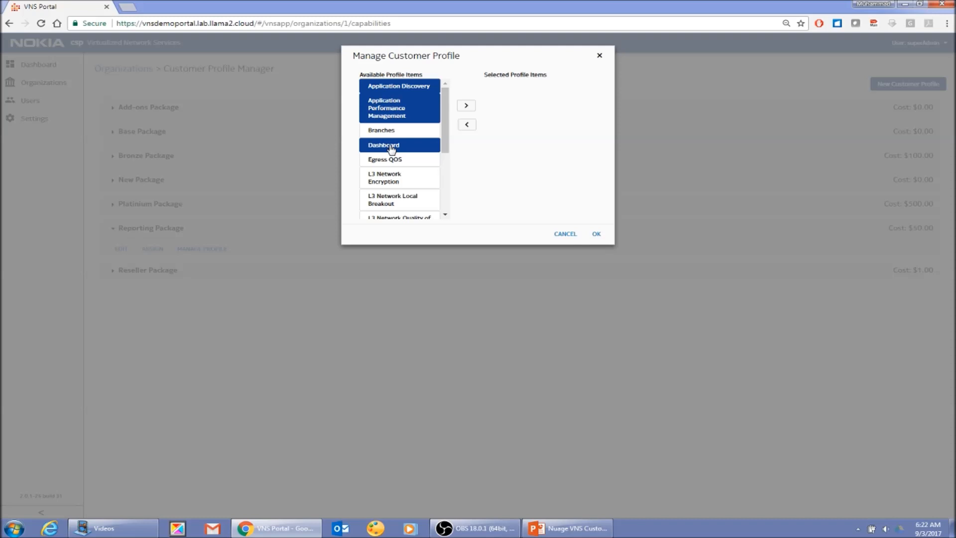
{"action": "scroll", "coordinate": [444, 151], "scroll_direction": "down", "scroll_amount": 1}
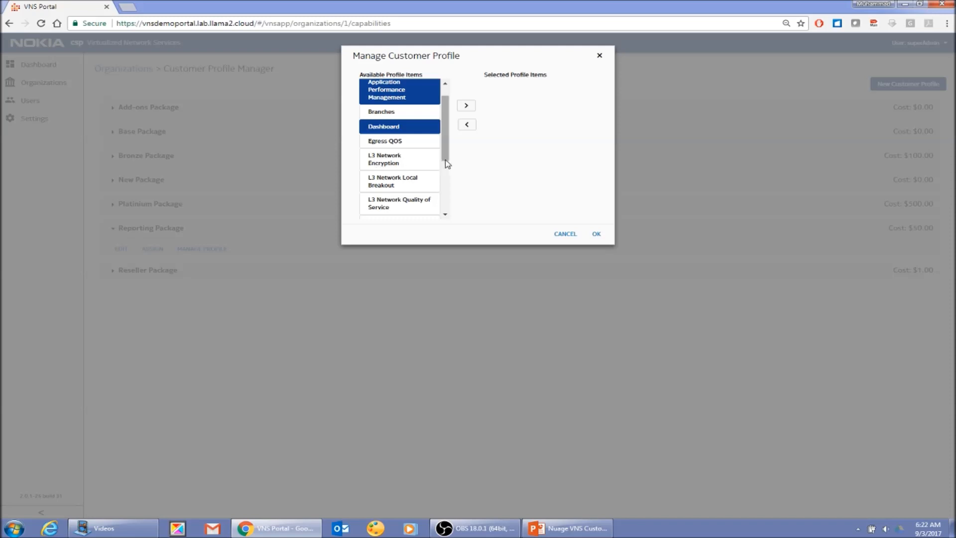
{"action": "left_click_drag", "start_coordinate": [447, 164], "coordinate": [448, 214]}
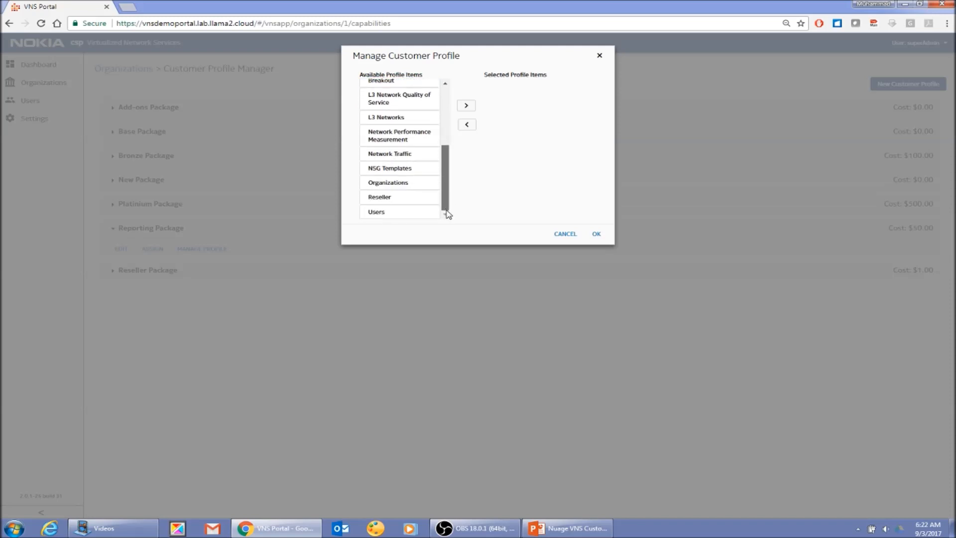
{"action": "left_click", "coordinate": [398, 155]}
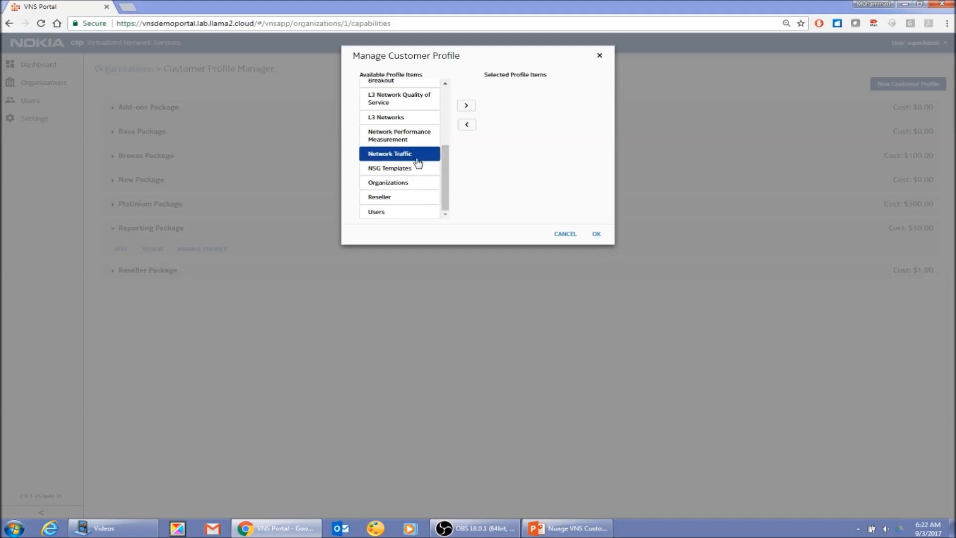
{"action": "left_click", "coordinate": [412, 139], "text": "ctrl"}
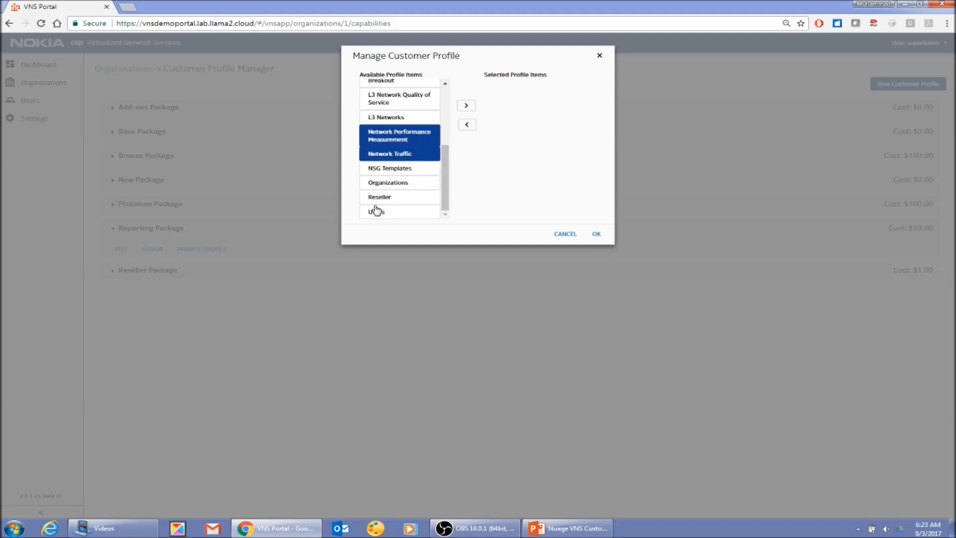
{"action": "left_click_drag", "start_coordinate": [447, 198], "coordinate": [450, 168]}
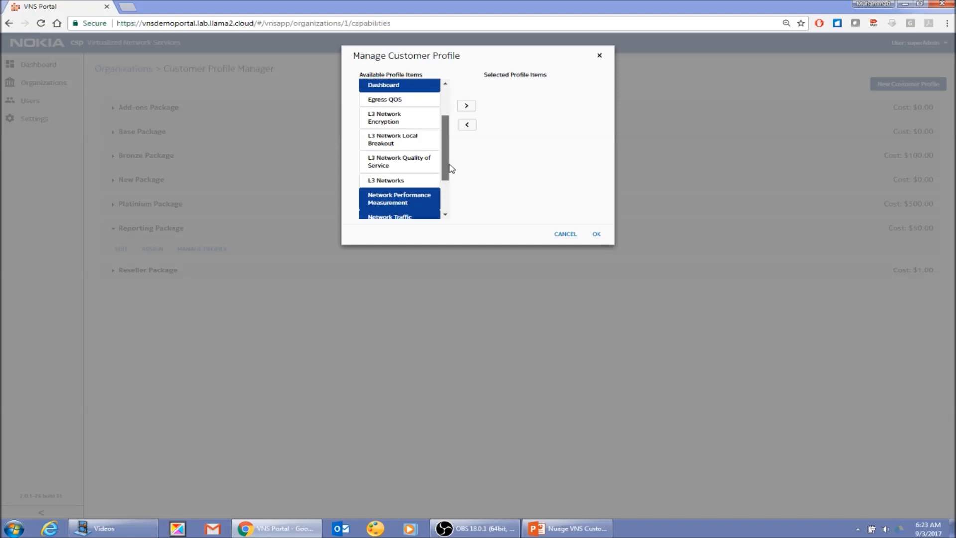
{"action": "left_click_drag", "start_coordinate": [450, 168], "coordinate": [455, 213]}
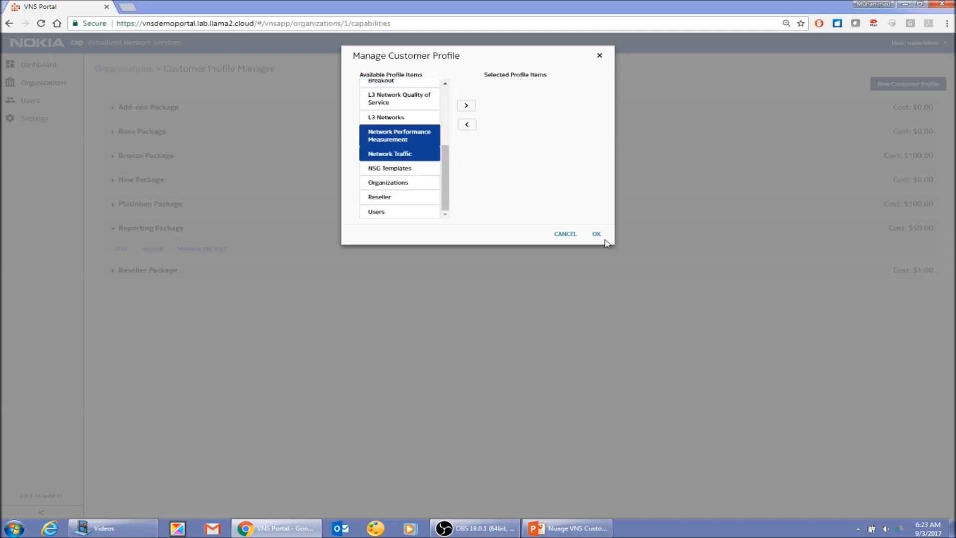
{"action": "left_click", "coordinate": [465, 106]}
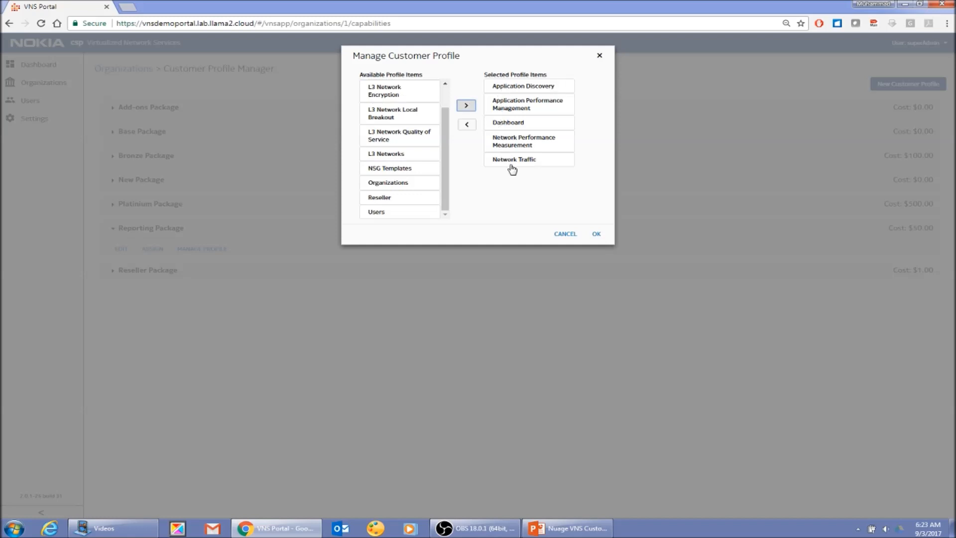
{"action": "left_click", "coordinate": [597, 234]}
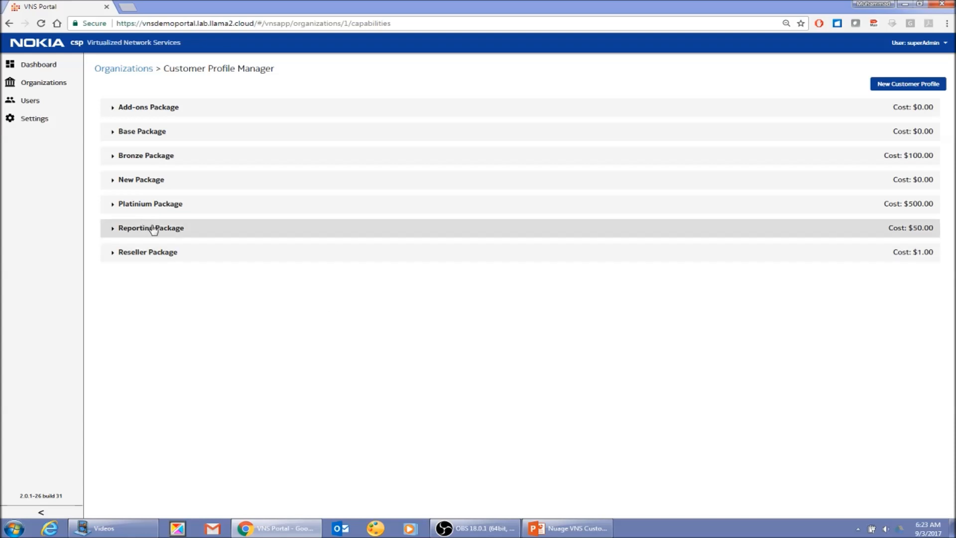
{"action": "left_click", "coordinate": [182, 232]}
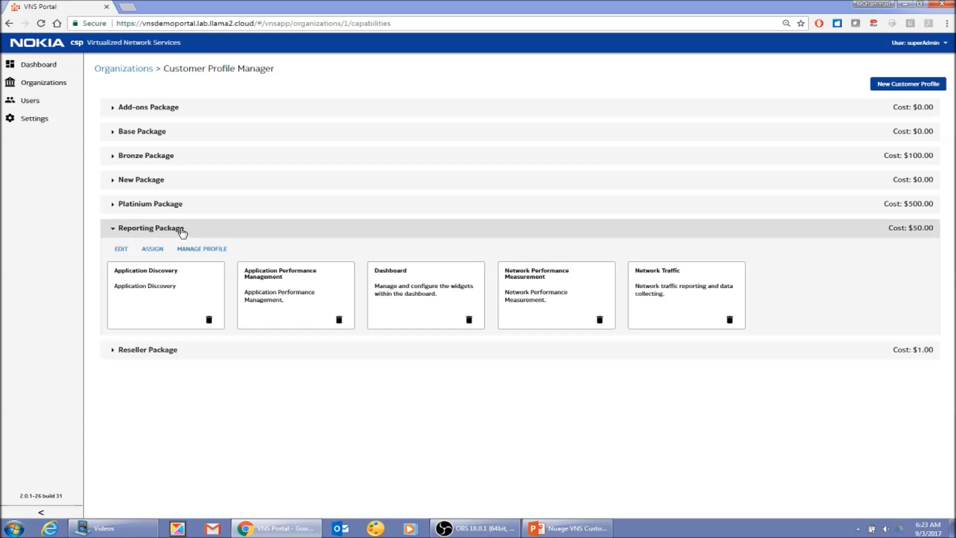
{"action": "left_click", "coordinate": [156, 230]}
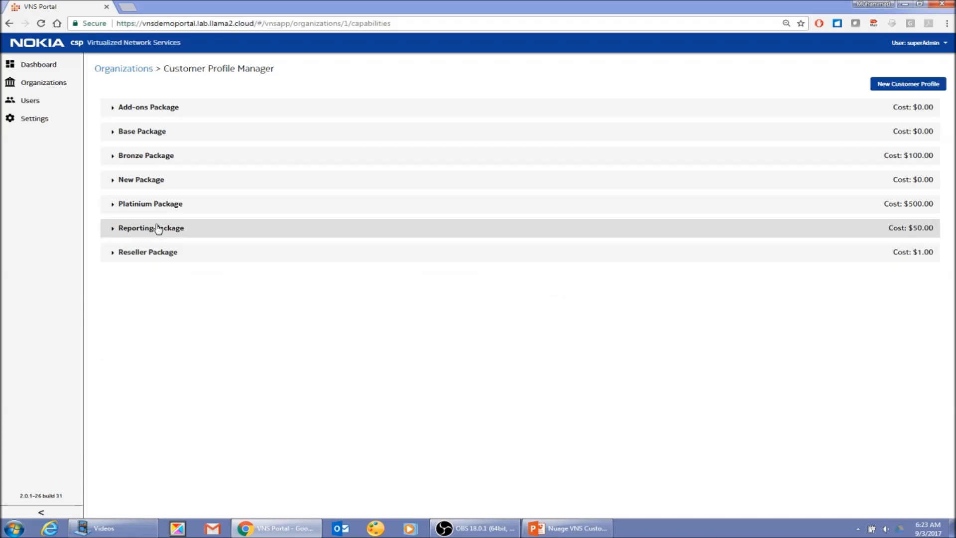
Step: Start a new organization named Bank XYZ, described as "Reporting access only", and fill in its address and contact name from the saved entry
{"action": "left_click", "coordinate": [125, 69]}
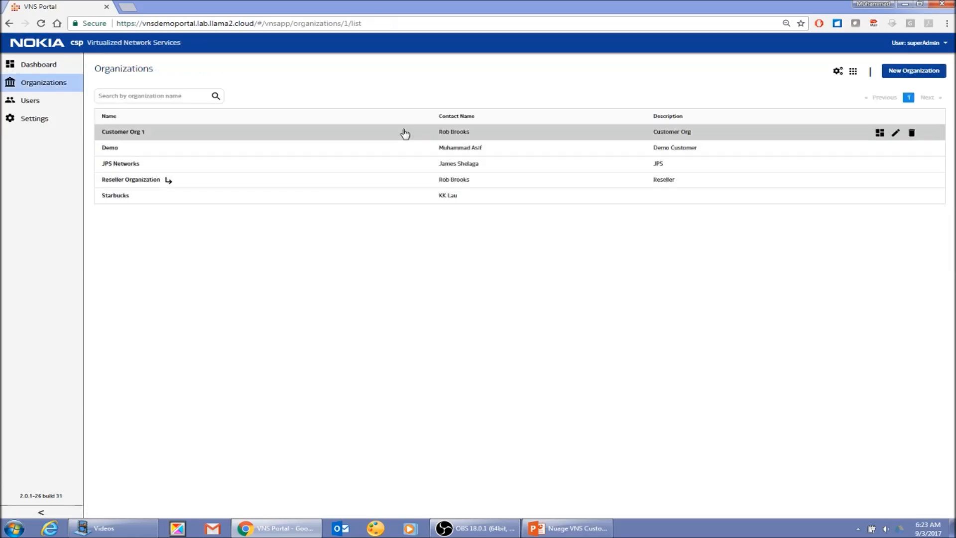
{"action": "left_click", "coordinate": [923, 72]}
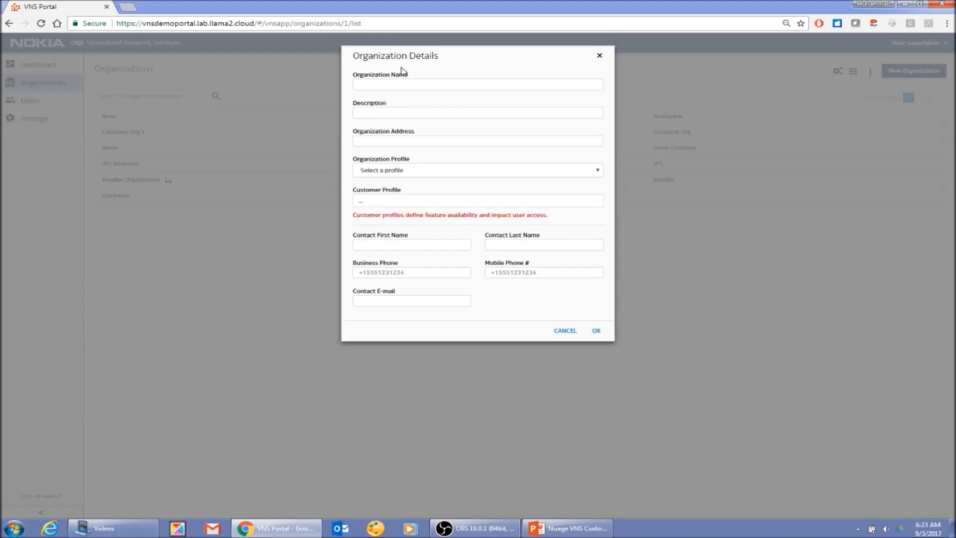
{"action": "left_click", "coordinate": [399, 84]}
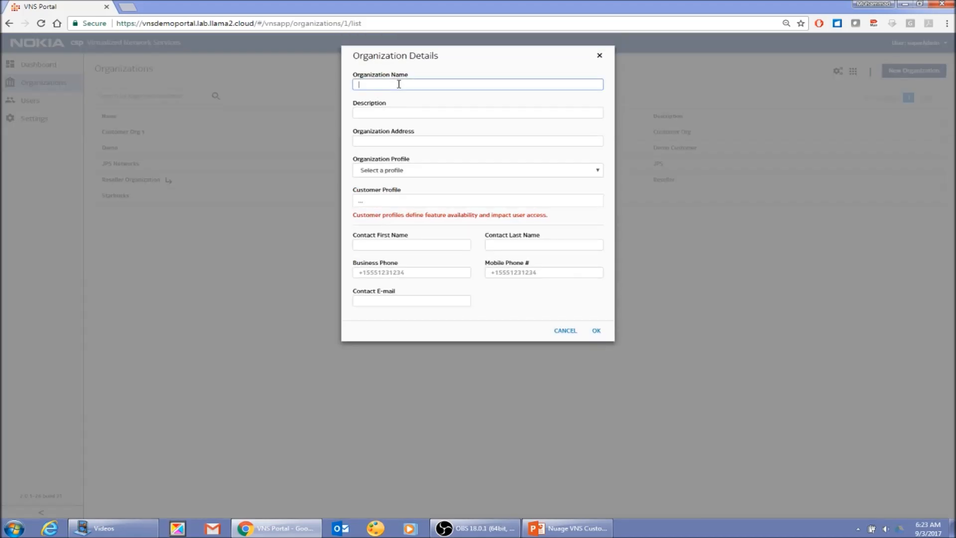
{"action": "type", "text": "Bank XYZ"}
{"action": "left_click", "coordinate": [374, 113]}
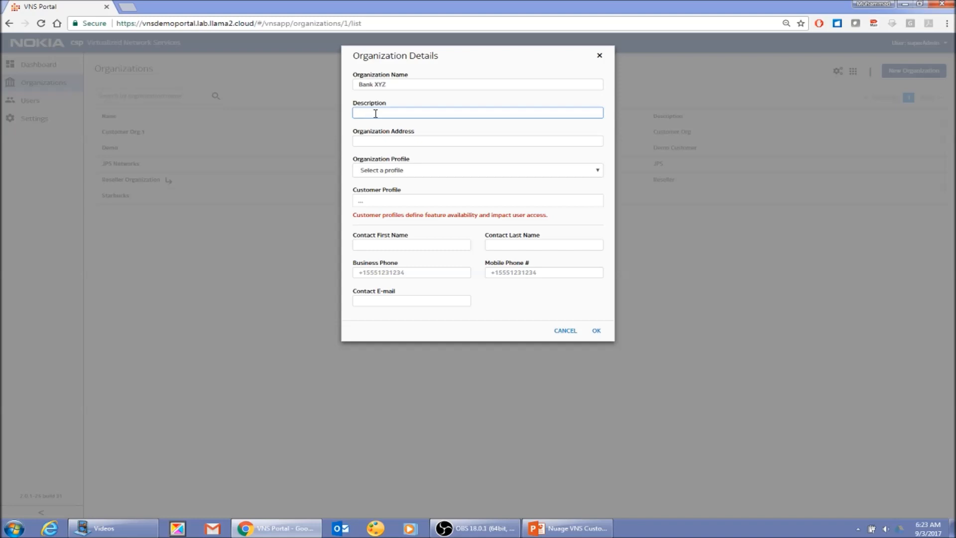
{"action": "type", "text": "Reporting access only"}
{"action": "left_click", "coordinate": [396, 140]}
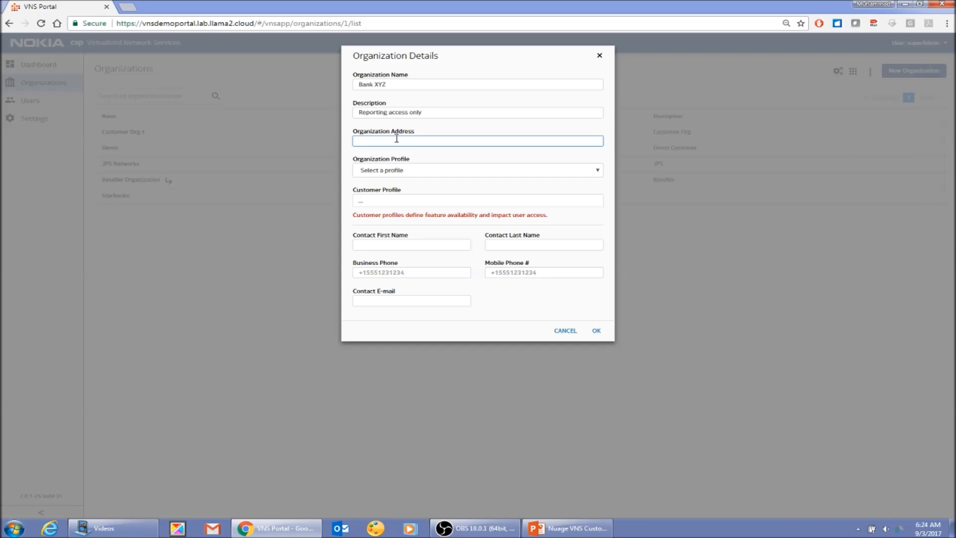
{"action": "type", "text": "600"}
{"action": "left_click", "coordinate": [390, 153]}
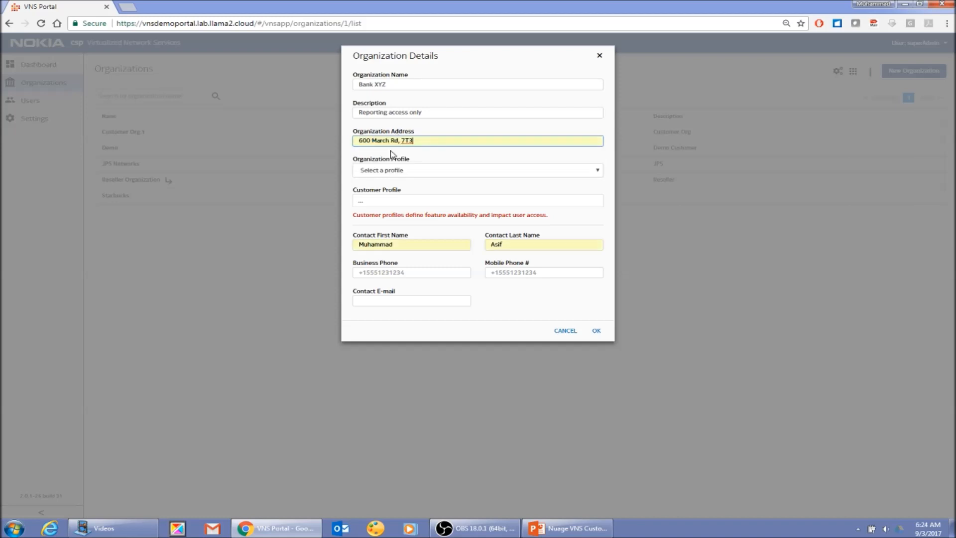
Step: Assign Bank XYZ the Everythng Enabled organization profile and the Reporting Package customer profile
{"action": "left_click", "coordinate": [390, 172]}
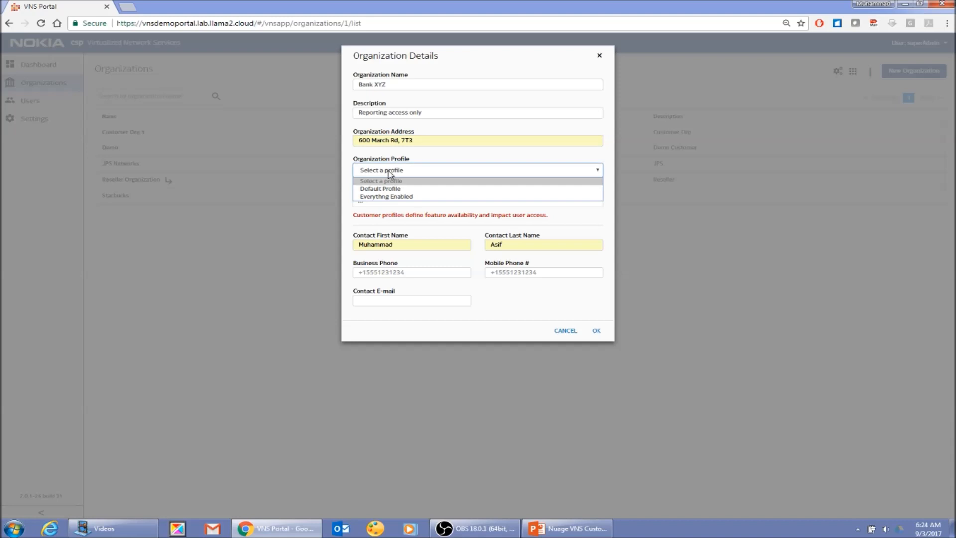
{"action": "left_click", "coordinate": [393, 197]}
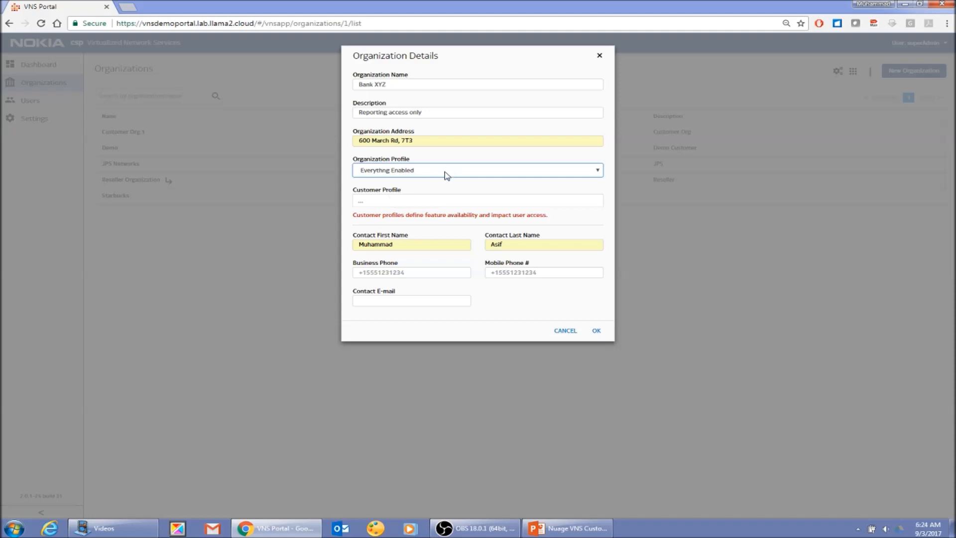
{"action": "left_click", "coordinate": [385, 202]}
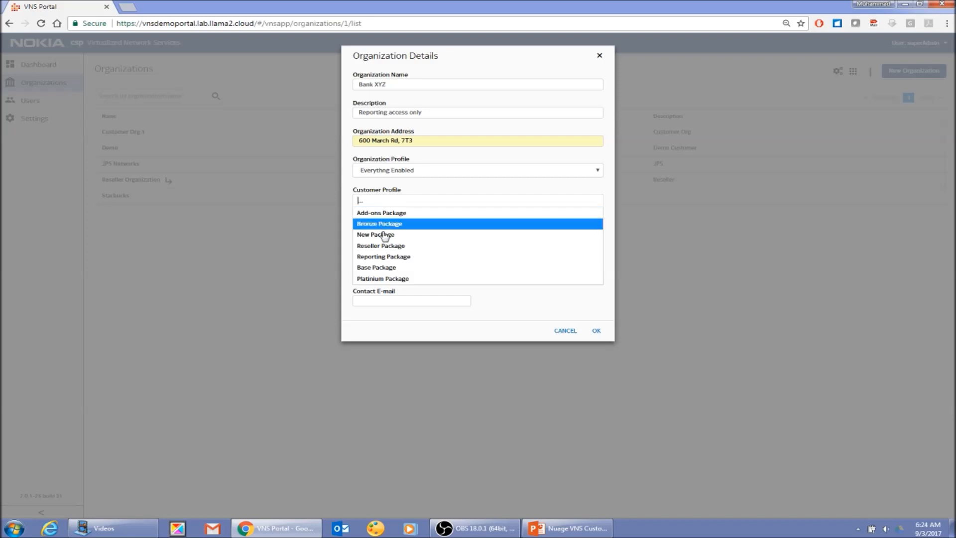
{"action": "left_click", "coordinate": [389, 256]}
{"action": "left_click", "coordinate": [453, 201]}
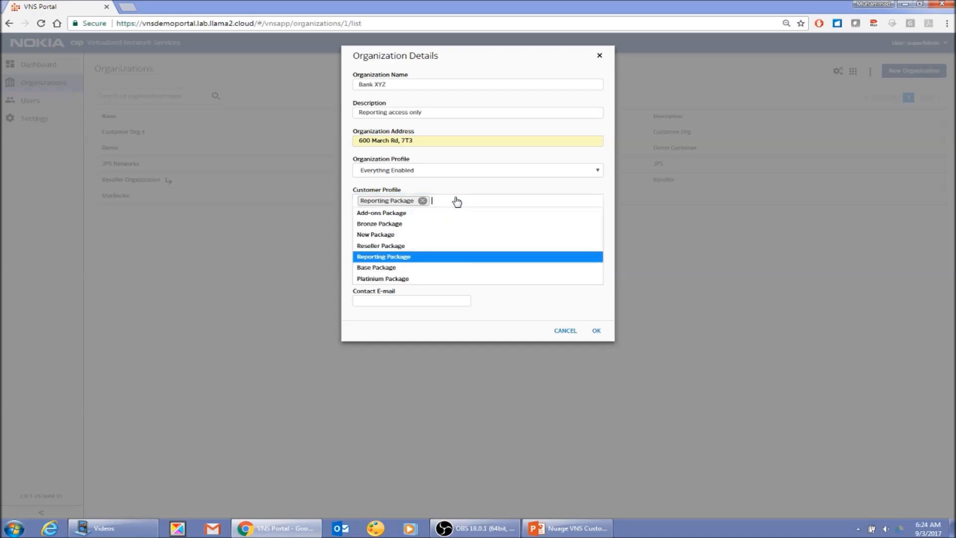
{"action": "left_click", "coordinate": [590, 192]}
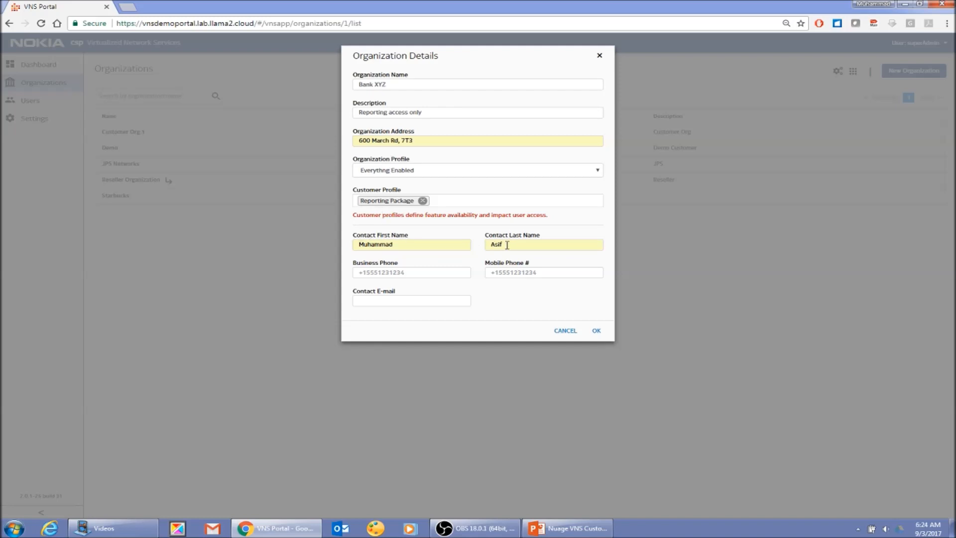
Step: Fill in the contact's business phone, mobile phone and e-mail, and create the Bank XYZ organization
{"action": "left_click", "coordinate": [397, 274]}
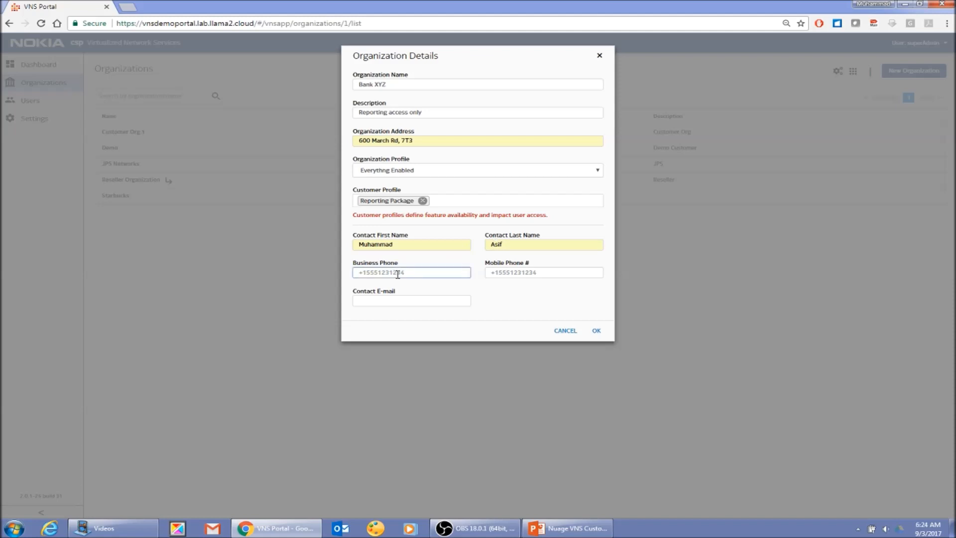
{"action": "type", "text": "613"}
{"action": "key", "text": "Down"}
{"action": "key", "text": "Return"}
{"action": "key", "text": "Tab"}
{"action": "type", "text": "613"}
{"action": "key", "text": "Down"}
{"action": "key", "text": "Return"}
{"action": "left_click", "coordinate": [395, 301]}
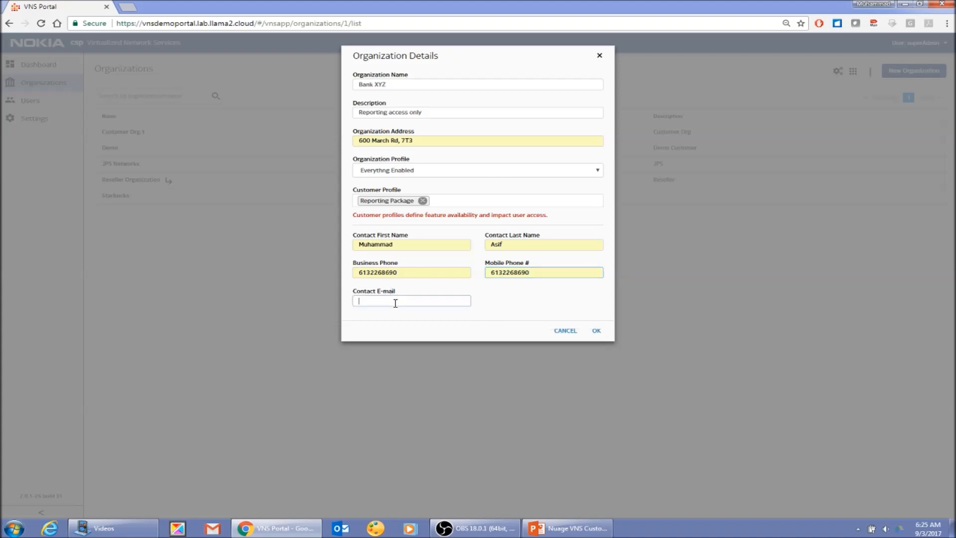
{"action": "type", "text": "muha"}
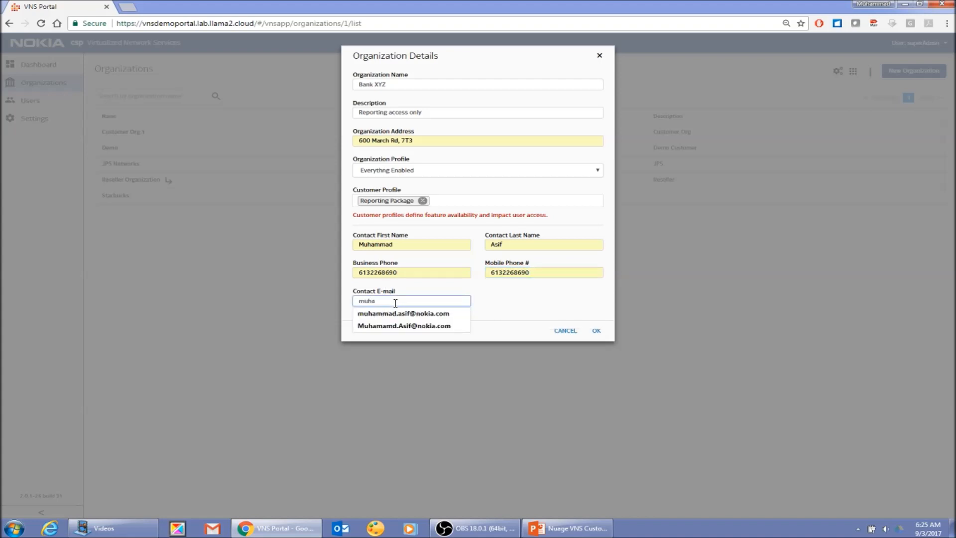
{"action": "left_click", "coordinate": [407, 313]}
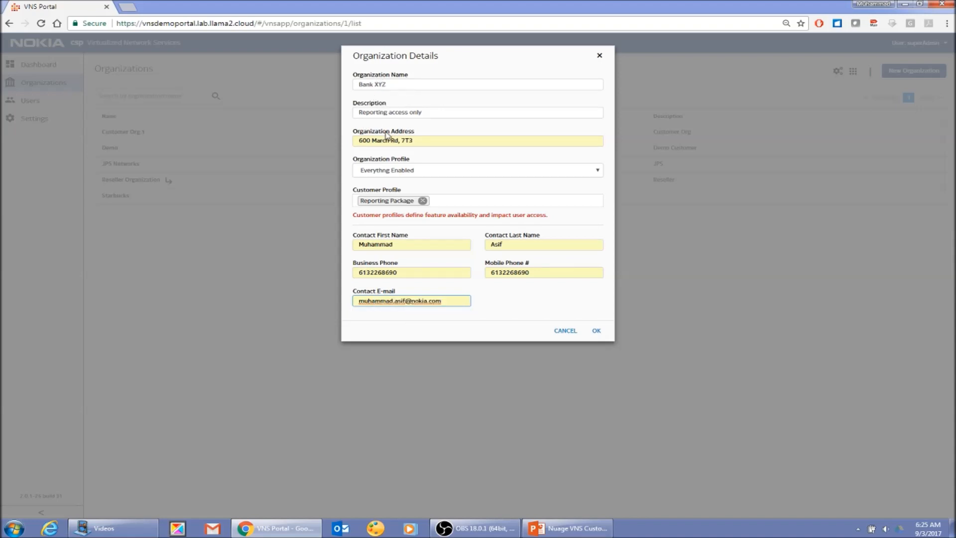
{"action": "left_click", "coordinate": [597, 331]}
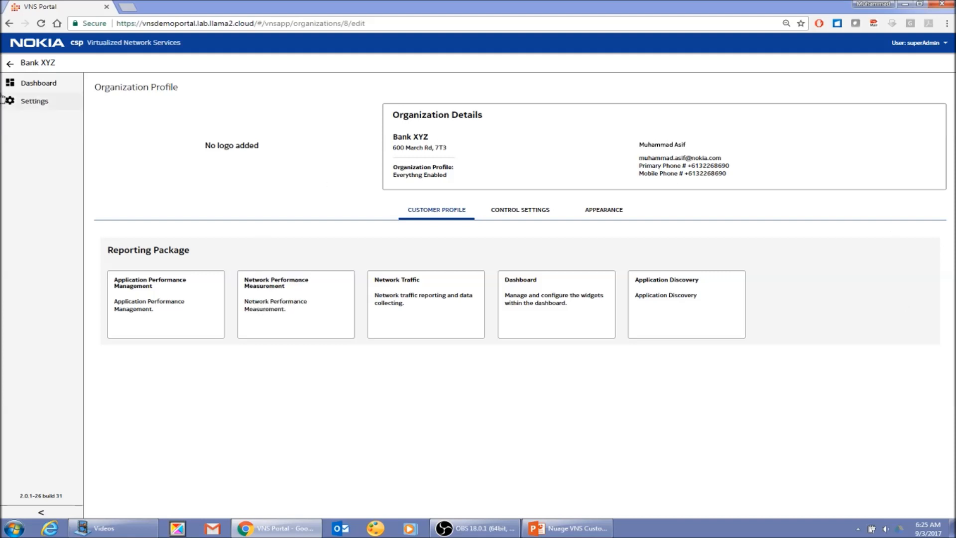
Step: Leave Bank XYZ, examine the Demo organization's customer profile features and branches for comparison, and return to the organization list
{"action": "left_click", "coordinate": [10, 64]}
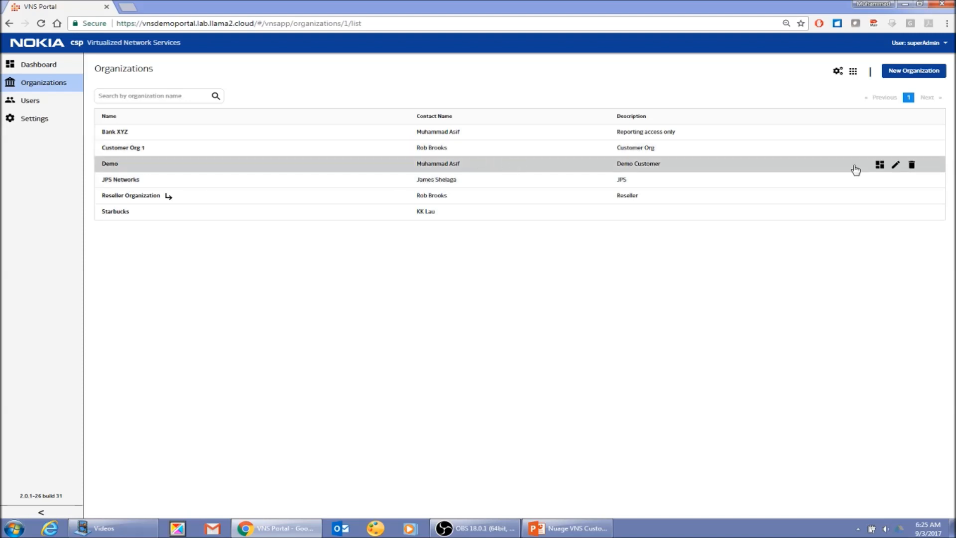
{"action": "left_click", "coordinate": [896, 166]}
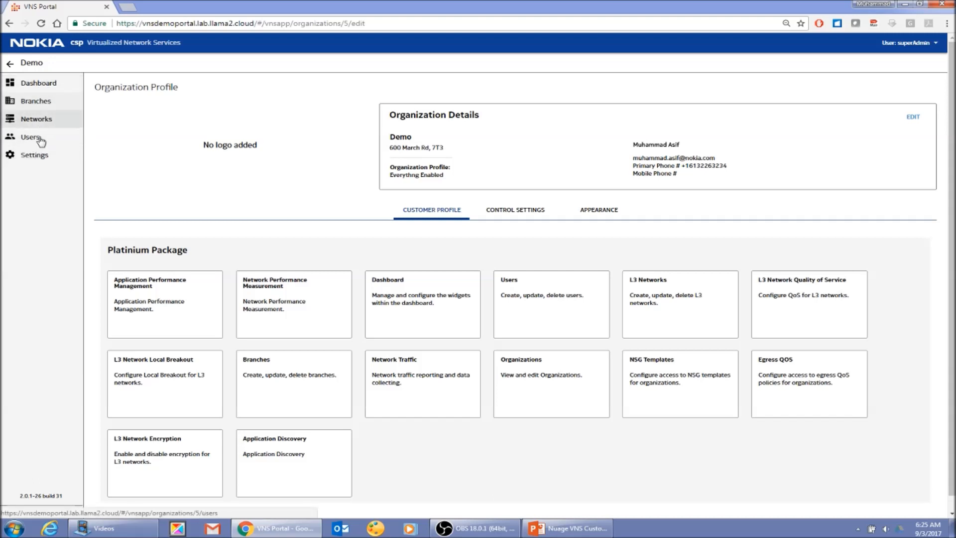
{"action": "left_click", "coordinate": [38, 101]}
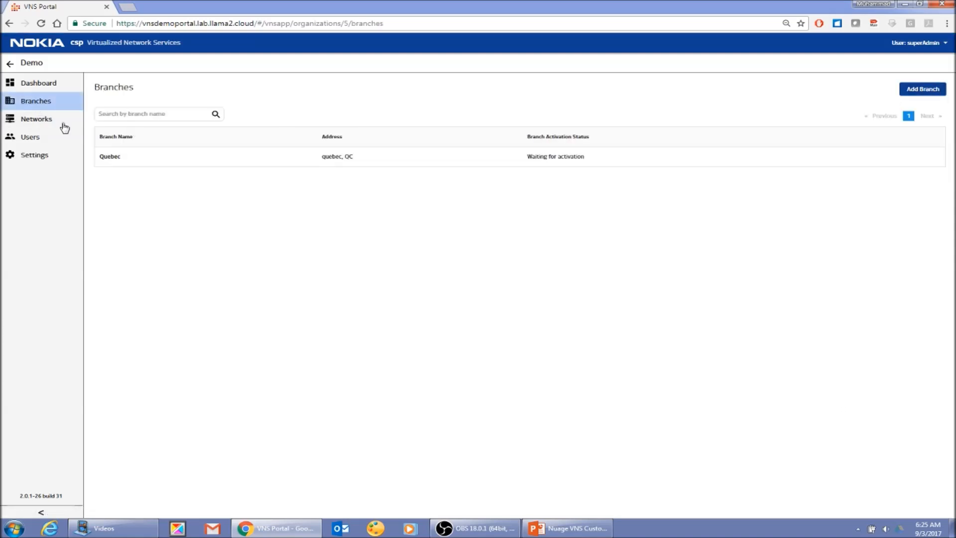
{"action": "left_click", "coordinate": [10, 63]}
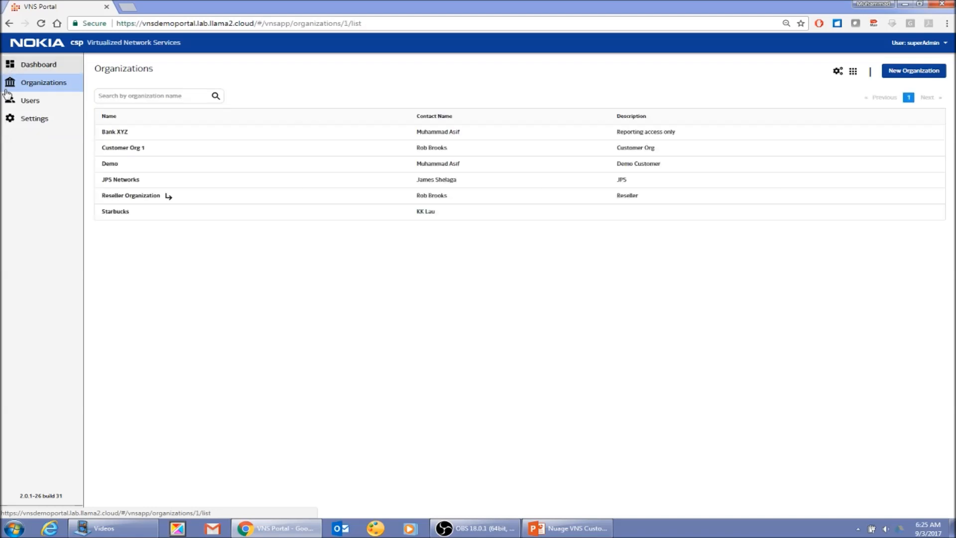
Step: Review the Bank XYZ dashboard widgets and available sections, and return to the organization list
{"action": "left_click", "coordinate": [145, 136]}
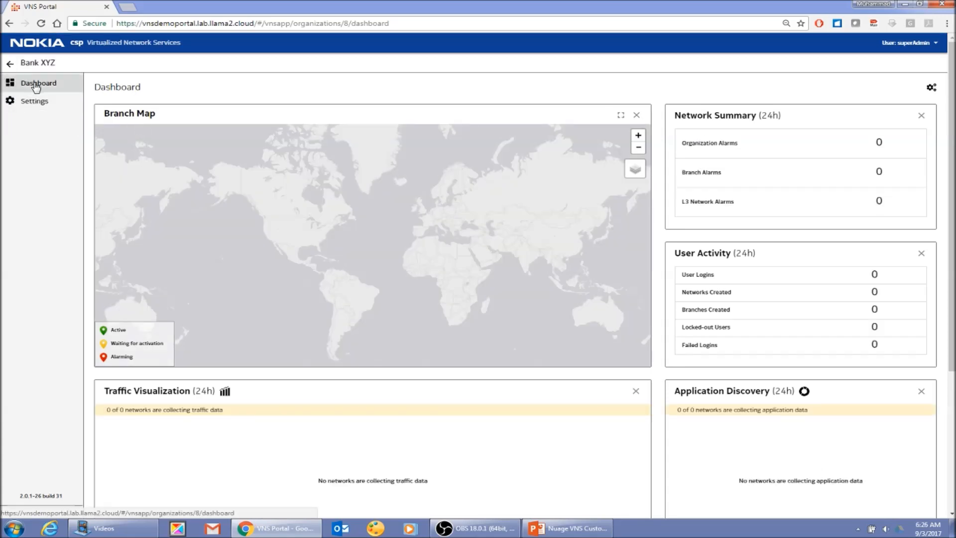
{"action": "left_click_drag", "start_coordinate": [954, 137], "coordinate": [954, 277]}
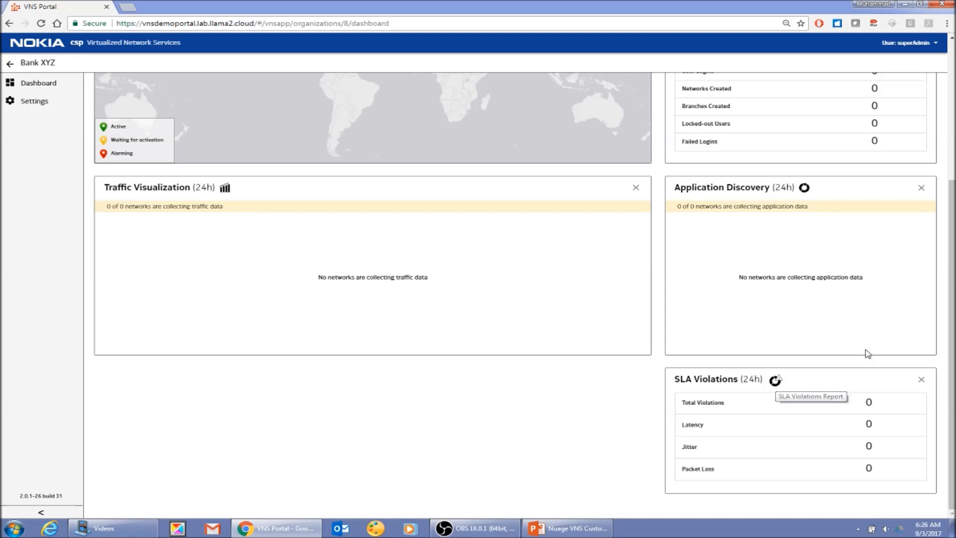
{"action": "left_click_drag", "start_coordinate": [950, 279], "coordinate": [951, 97]}
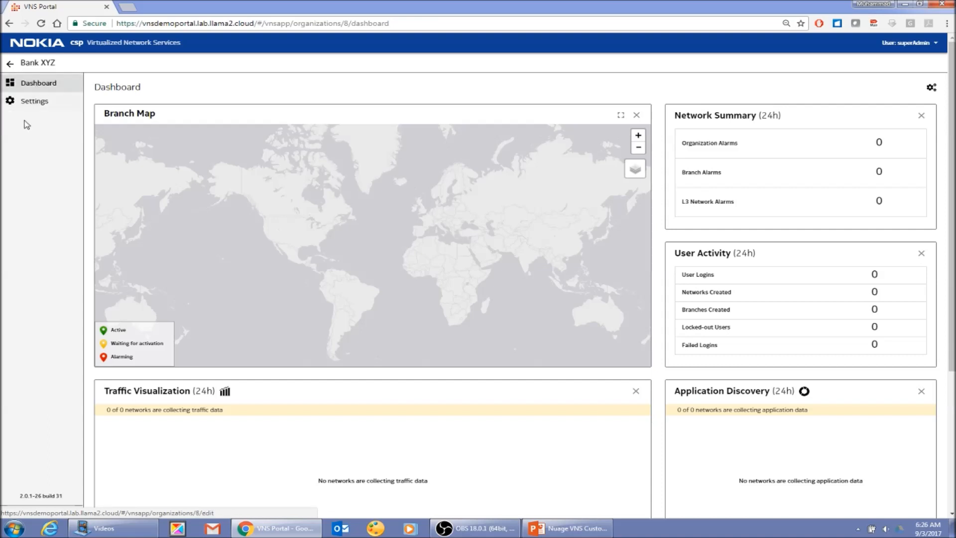
{"action": "left_click", "coordinate": [10, 65]}
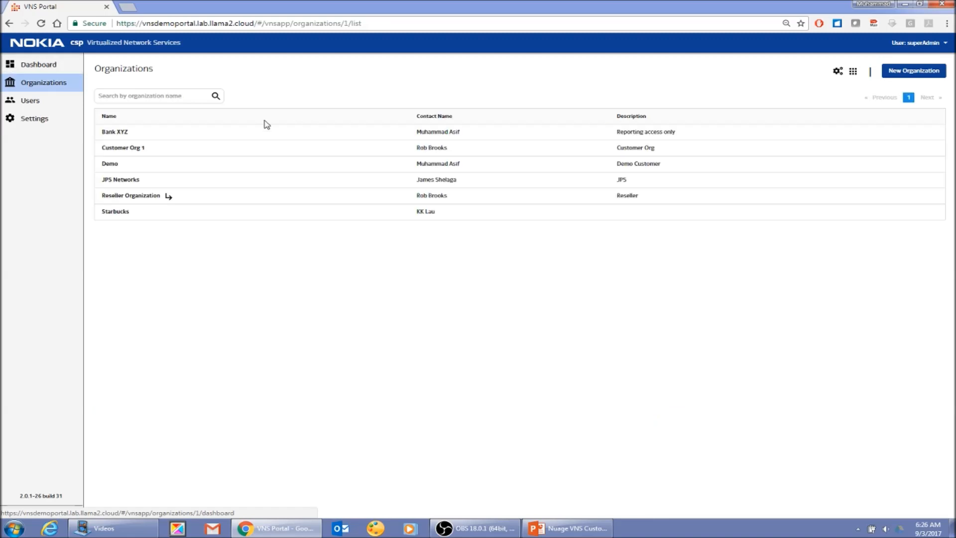
Step: Add the Users item to the Reporting Package customer profile and review the package's items
{"action": "left_click", "coordinate": [853, 72]}
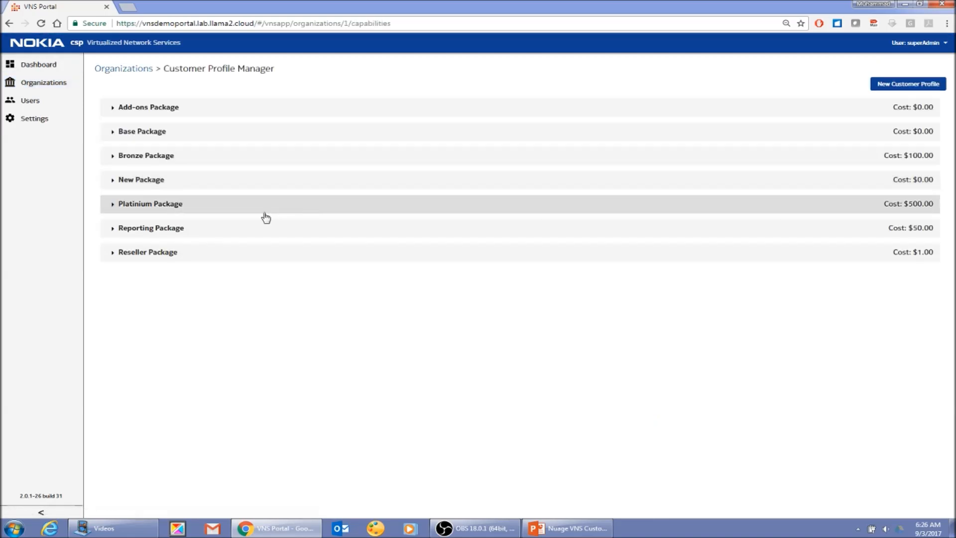
{"action": "left_click", "coordinate": [177, 233]}
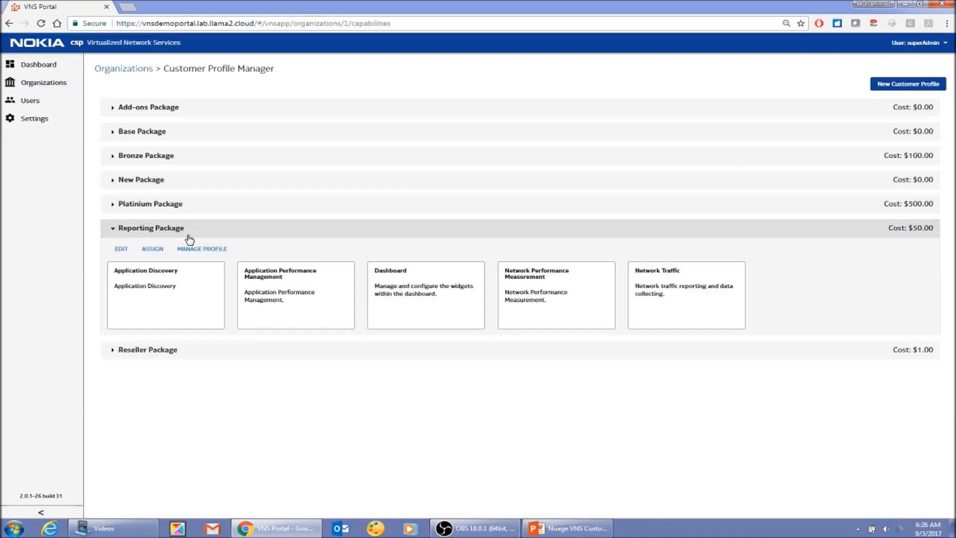
{"action": "left_click", "coordinate": [211, 248]}
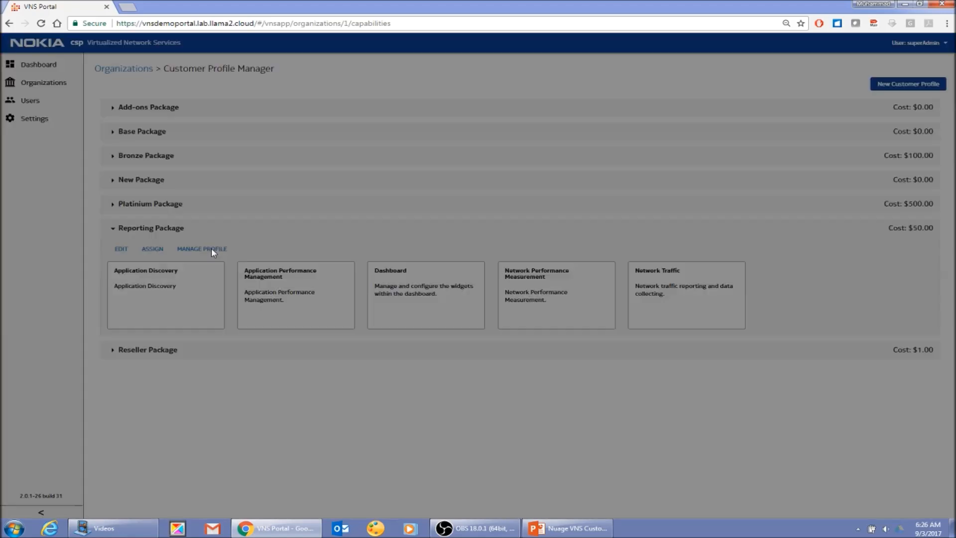
{"action": "left_click_drag", "start_coordinate": [448, 174], "coordinate": [453, 195]}
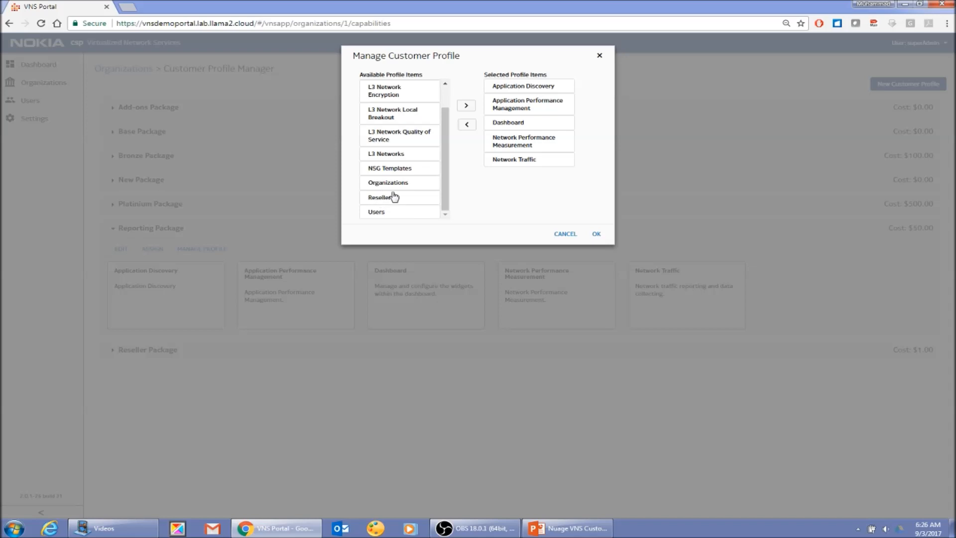
{"action": "left_click", "coordinate": [382, 214]}
{"action": "left_click", "coordinate": [466, 106]}
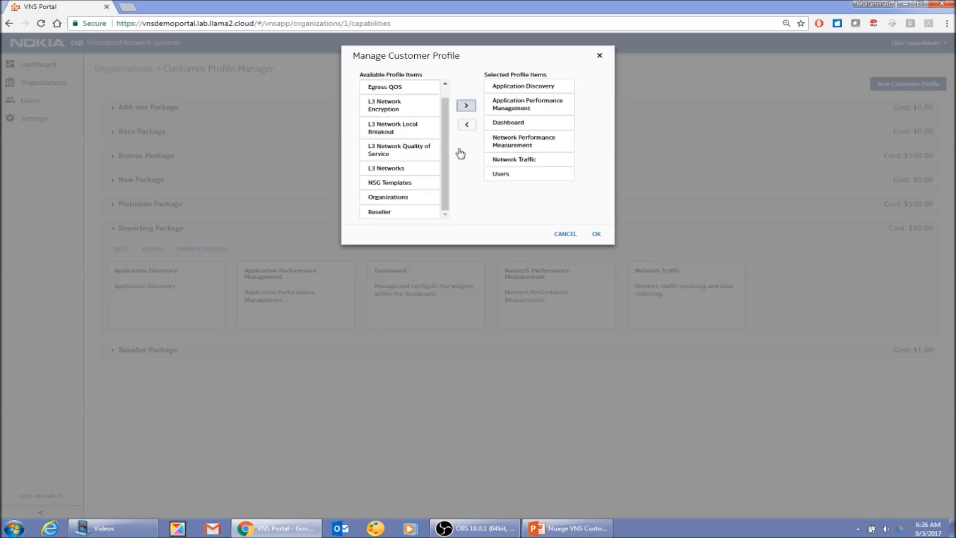
{"action": "left_click", "coordinate": [596, 234]}
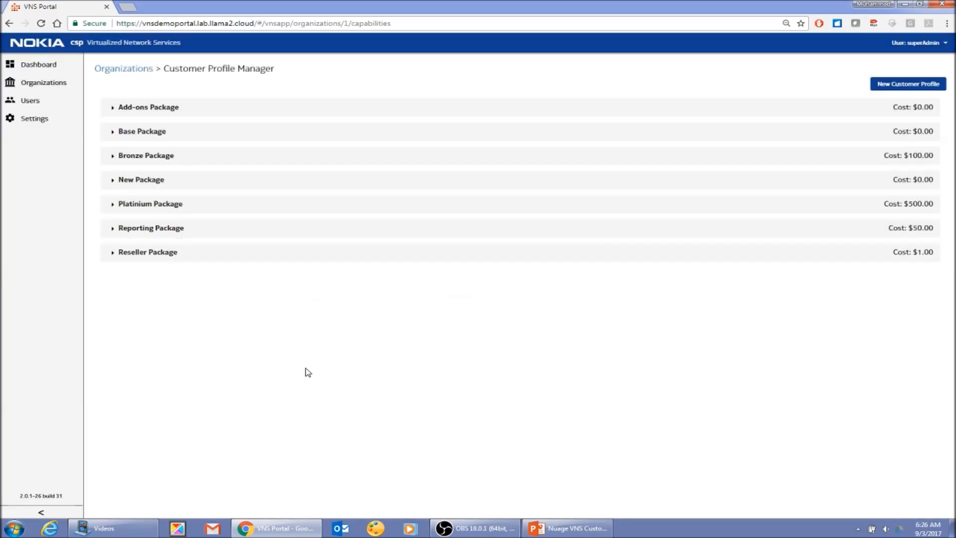
{"action": "left_click", "coordinate": [172, 235]}
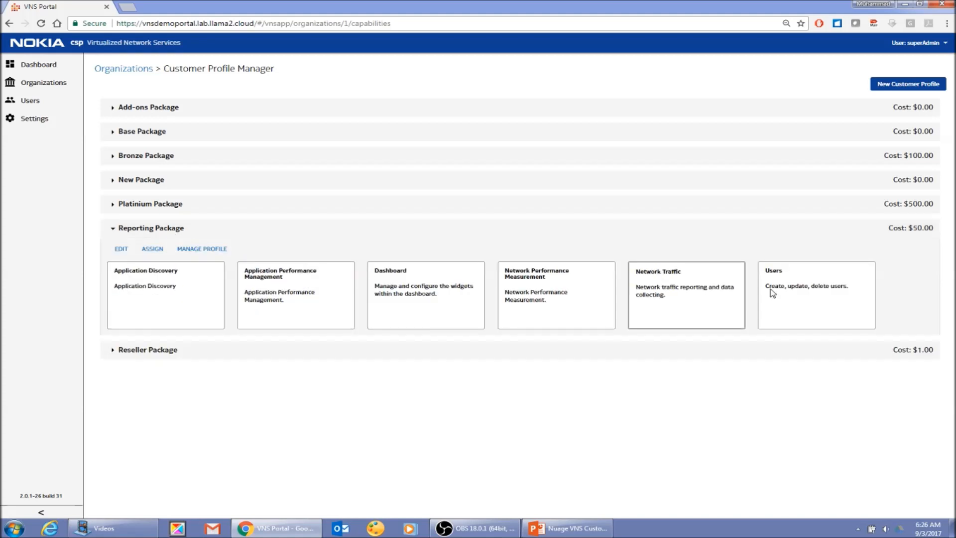
Step: Check the Reporting Package's organization assignments without changing them, and open Bank XYZ to examine its available sections
{"action": "left_click", "coordinate": [153, 250]}
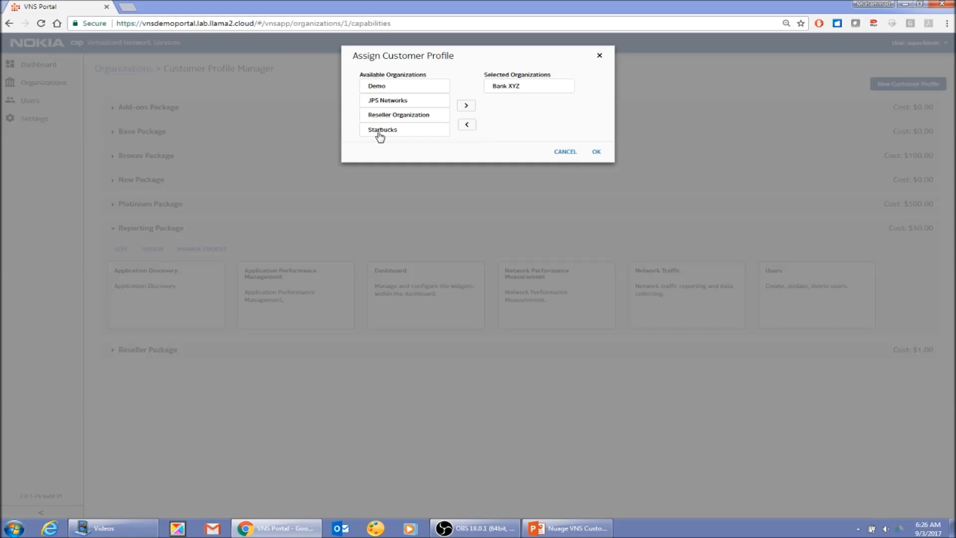
{"action": "left_click", "coordinate": [564, 152]}
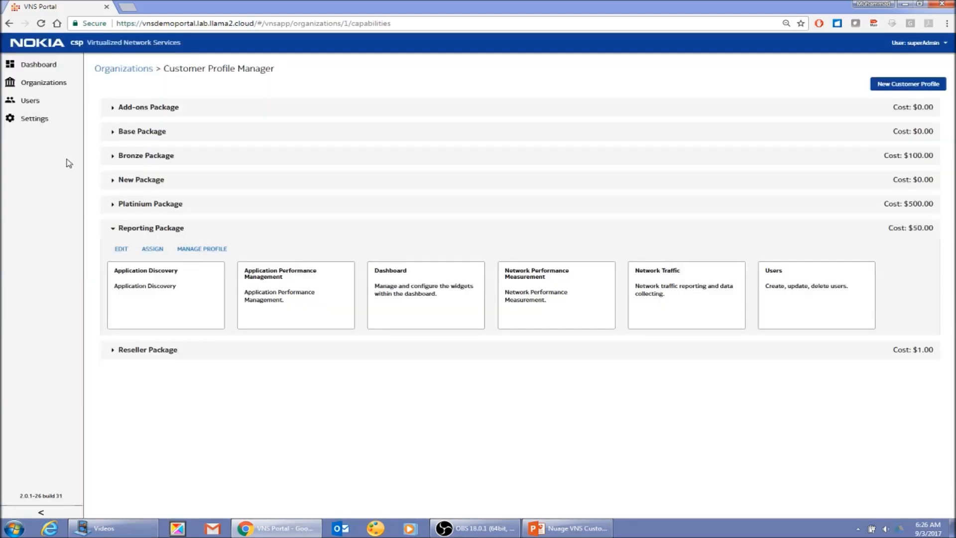
{"action": "left_click", "coordinate": [51, 84]}
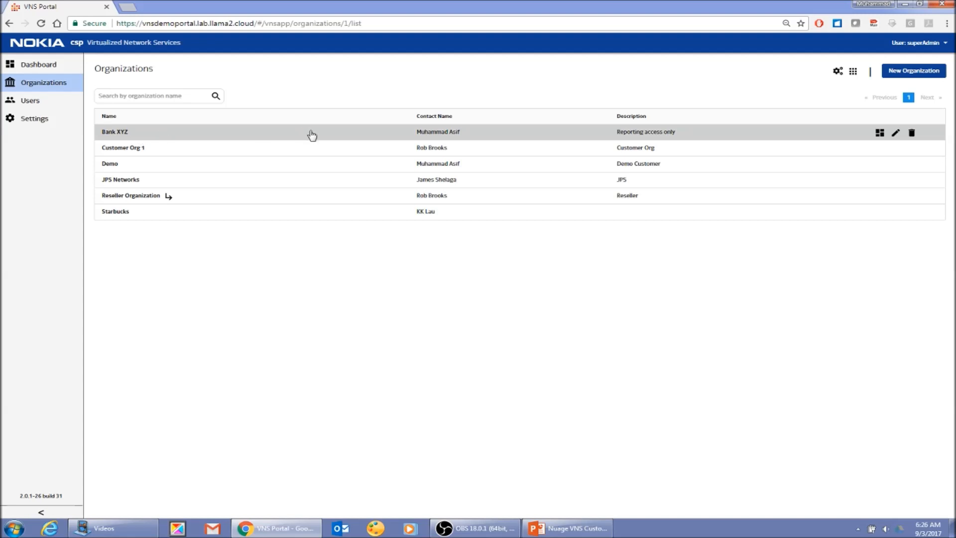
{"action": "left_click", "coordinate": [376, 135]}
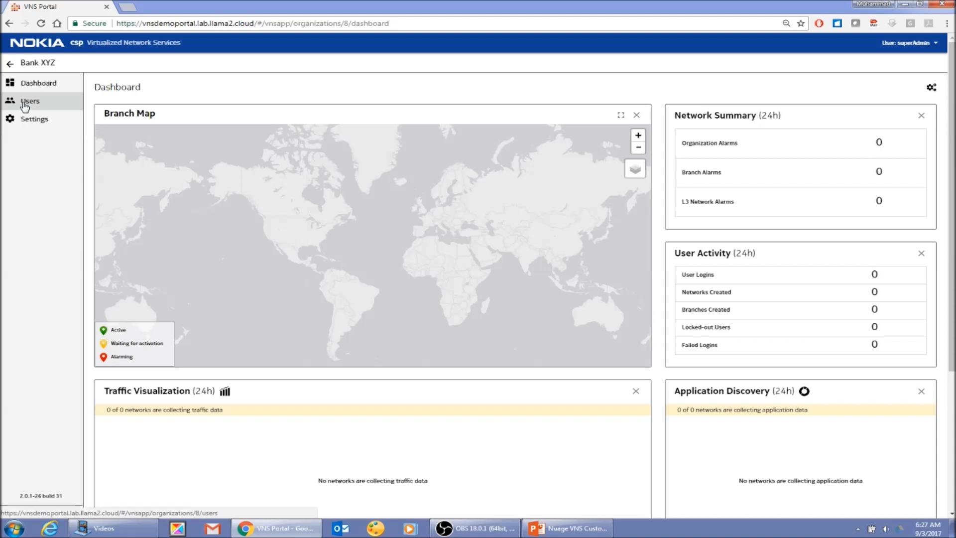
Step: Review Bank XYZ's users and the list of customer profile packages, and return to the organization list
{"action": "left_click", "coordinate": [23, 104]}
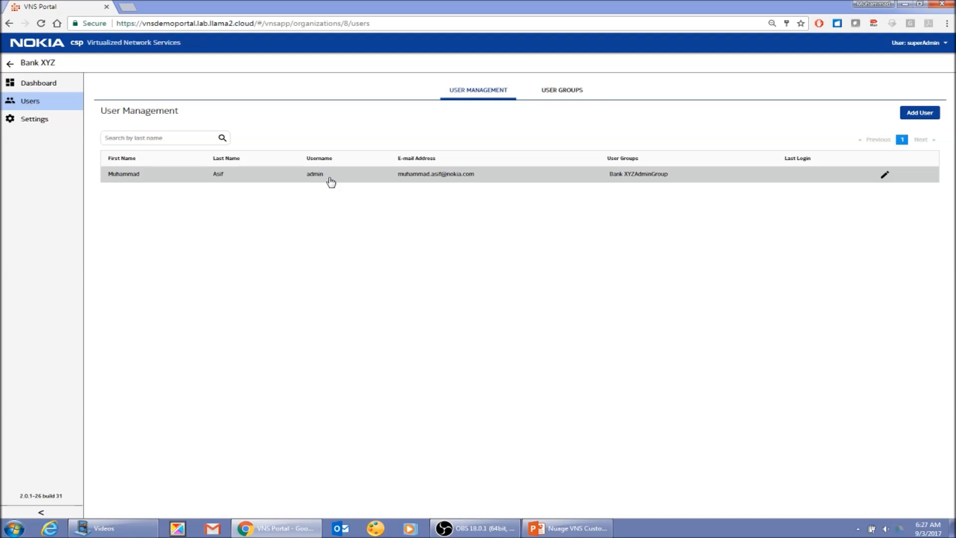
{"action": "left_click", "coordinate": [11, 65]}
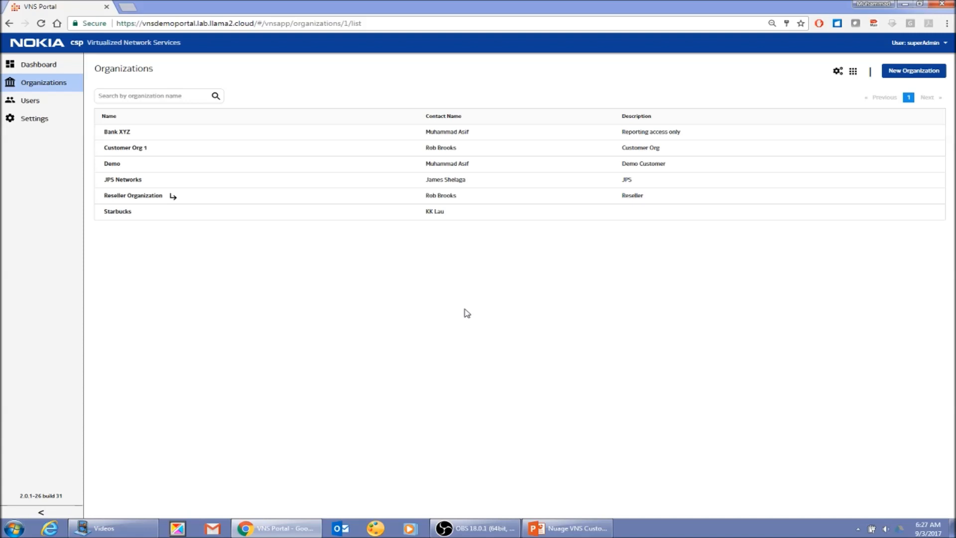
{"action": "left_click", "coordinate": [853, 71]}
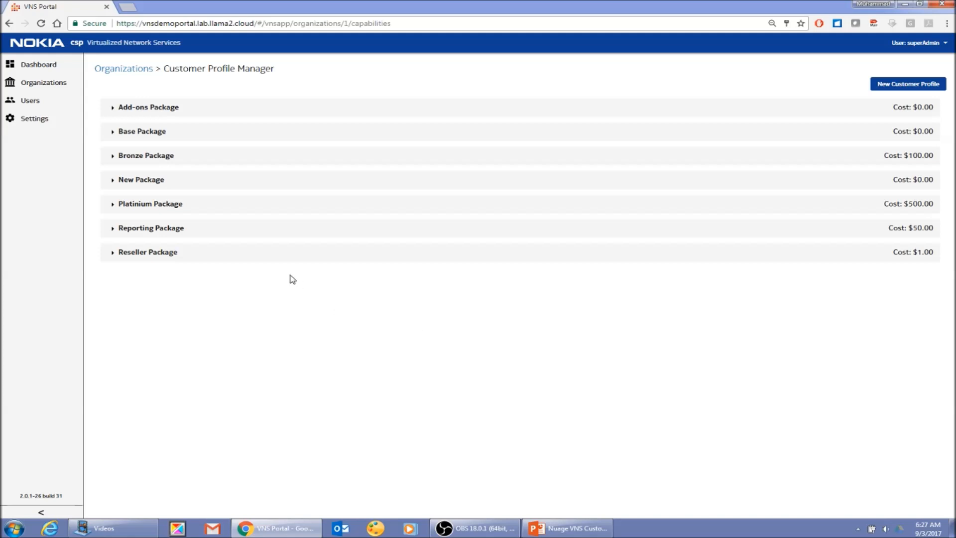
{"action": "left_click", "coordinate": [125, 71]}
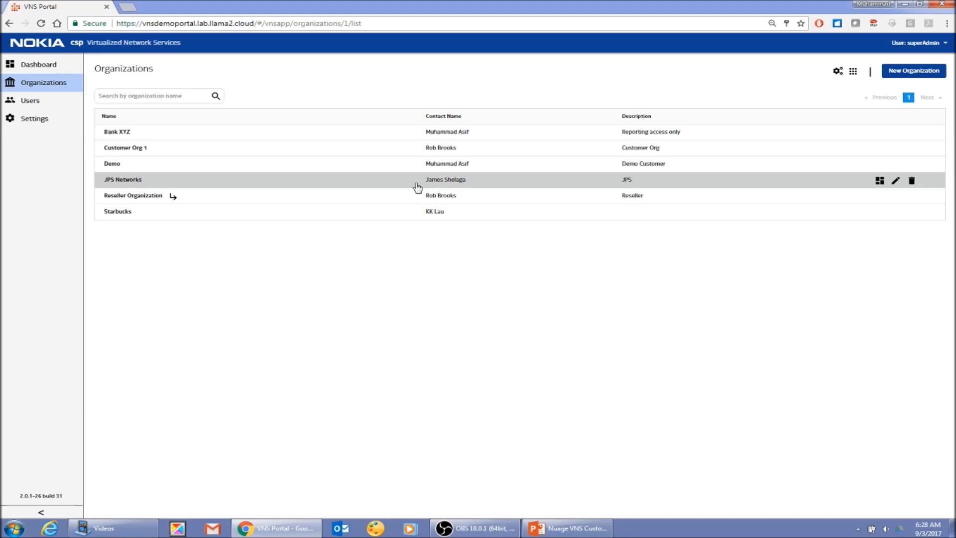
Step: Open the JPS Networks organization, review its user accounts, and display its user groups
{"action": "left_click", "coordinate": [279, 184]}
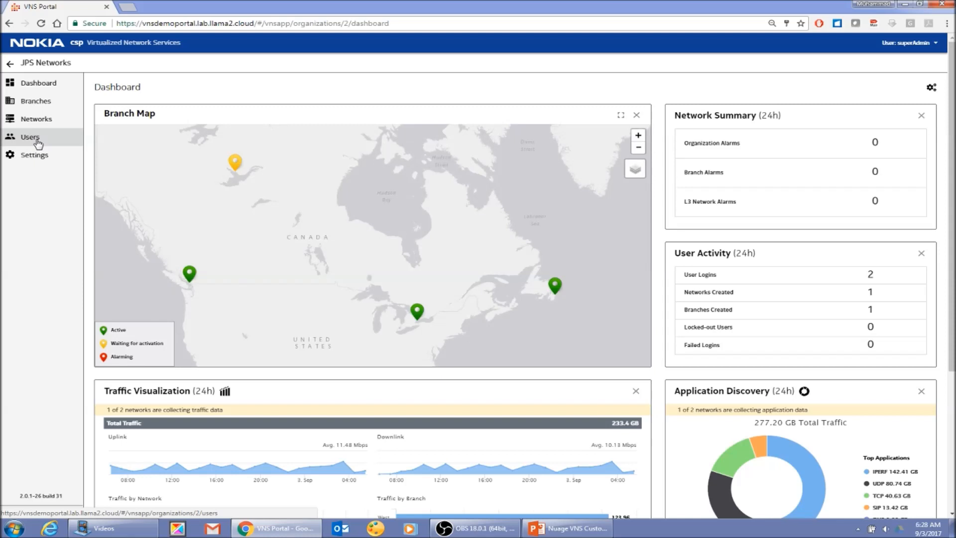
{"action": "left_click", "coordinate": [38, 144]}
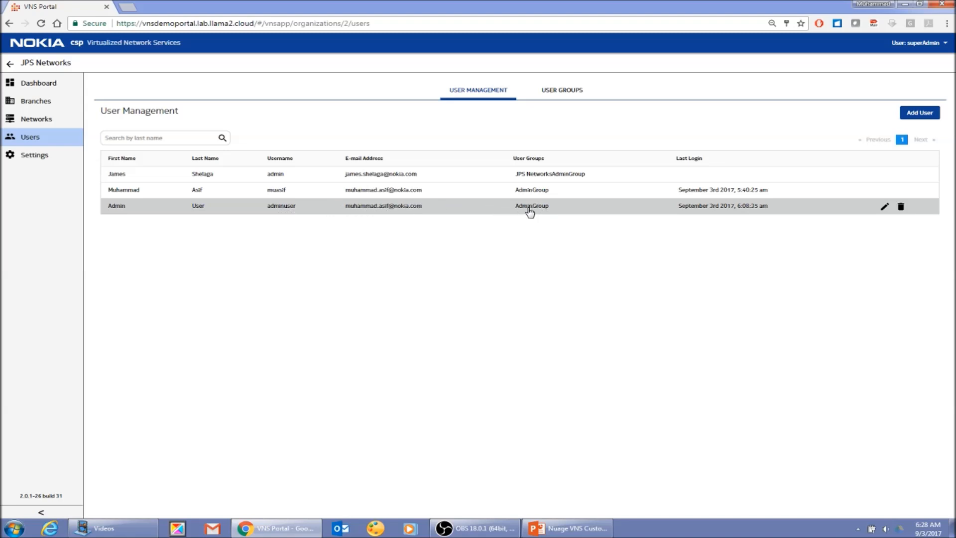
{"action": "left_click", "coordinate": [555, 91]}
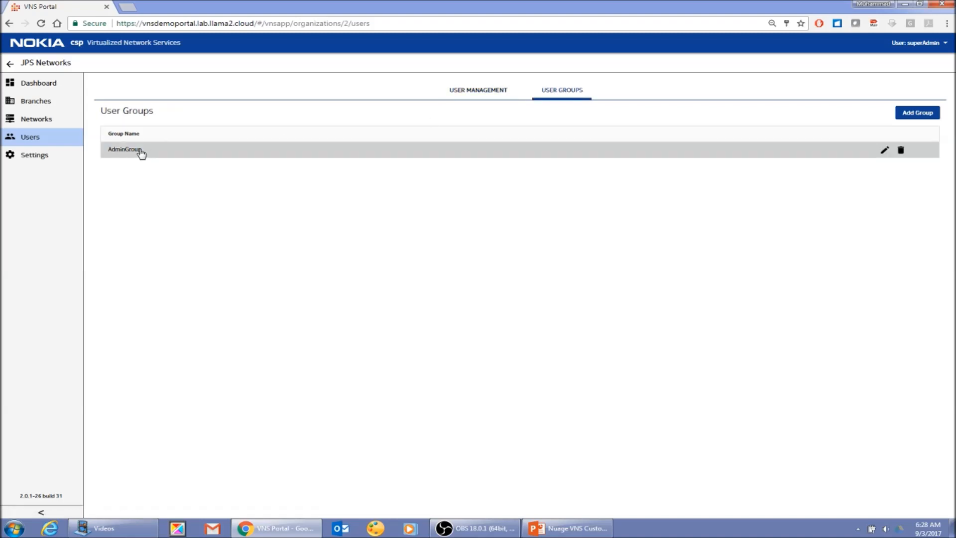
Step: Examine each permission category of AdminGroup, from Common Elements to Traffic Management, and leave the group without changes
{"action": "left_click", "coordinate": [140, 152]}
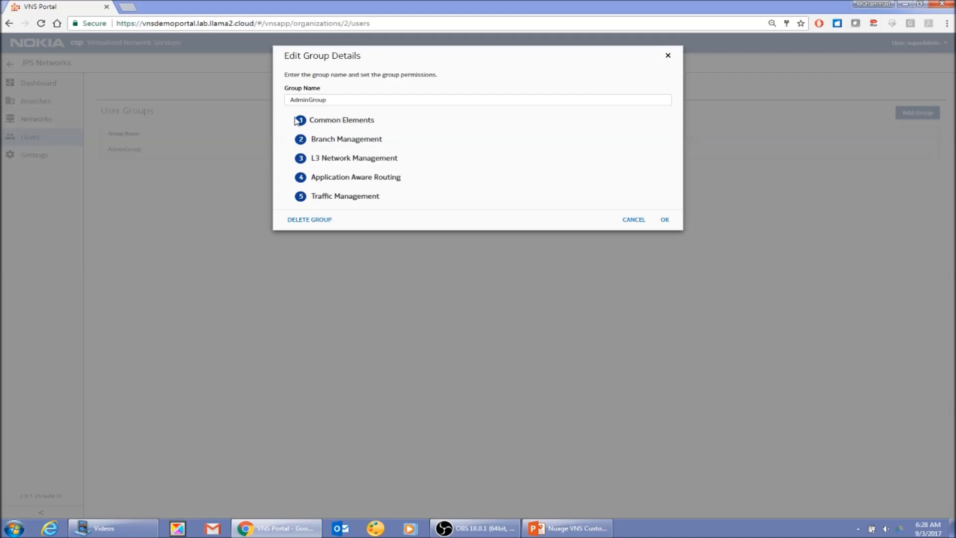
{"action": "left_click", "coordinate": [302, 122]}
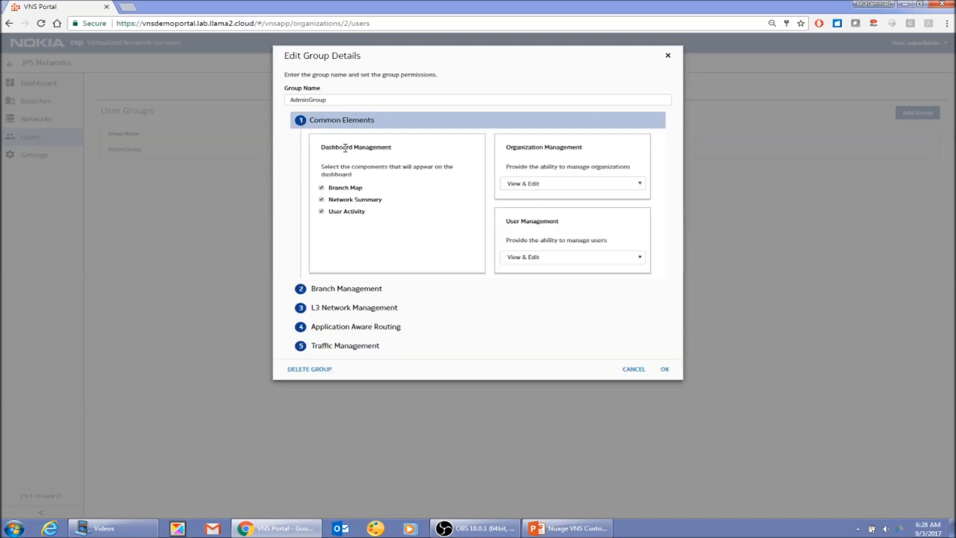
{"action": "left_click", "coordinate": [303, 291]}
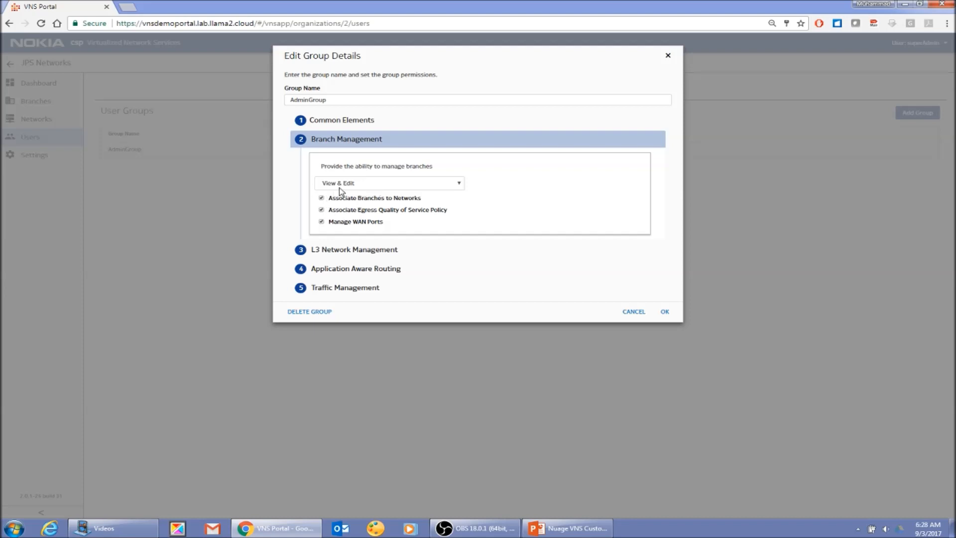
{"action": "left_click", "coordinate": [302, 253]}
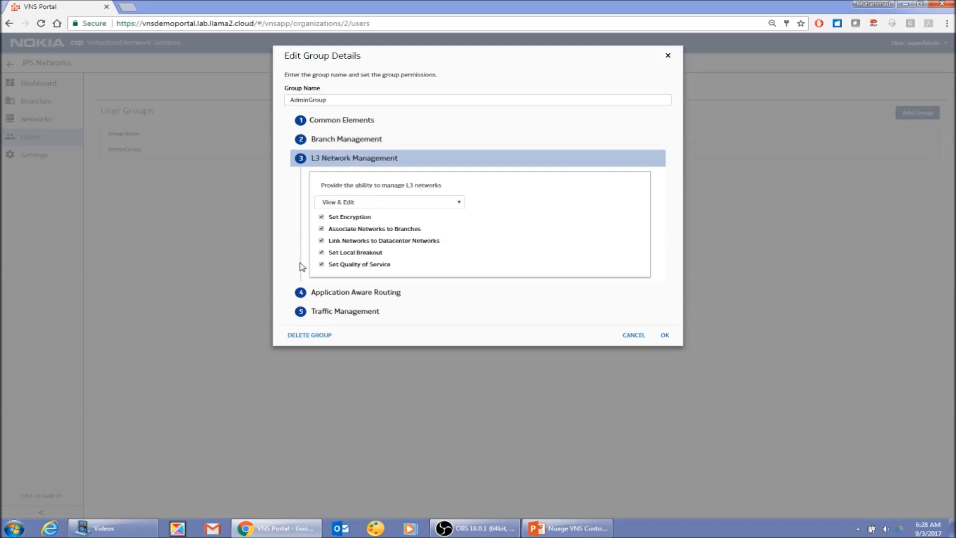
{"action": "left_click", "coordinate": [302, 294]}
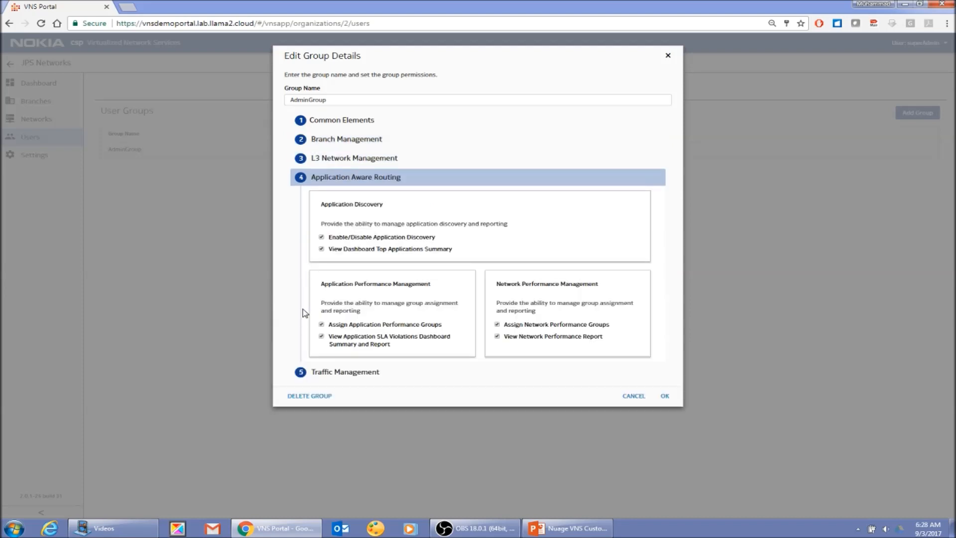
{"action": "left_click", "coordinate": [300, 372]}
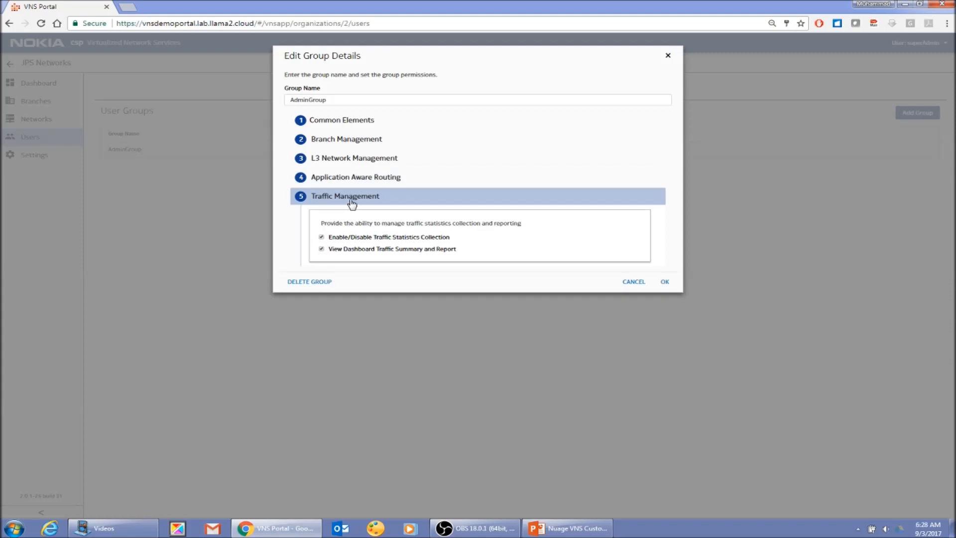
{"action": "left_click", "coordinate": [299, 198]}
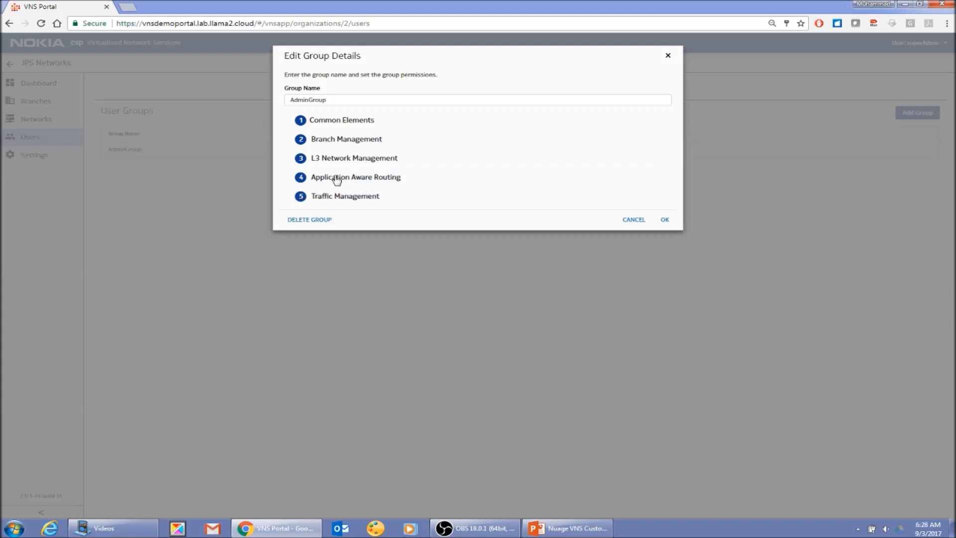
{"action": "left_click", "coordinate": [633, 219]}
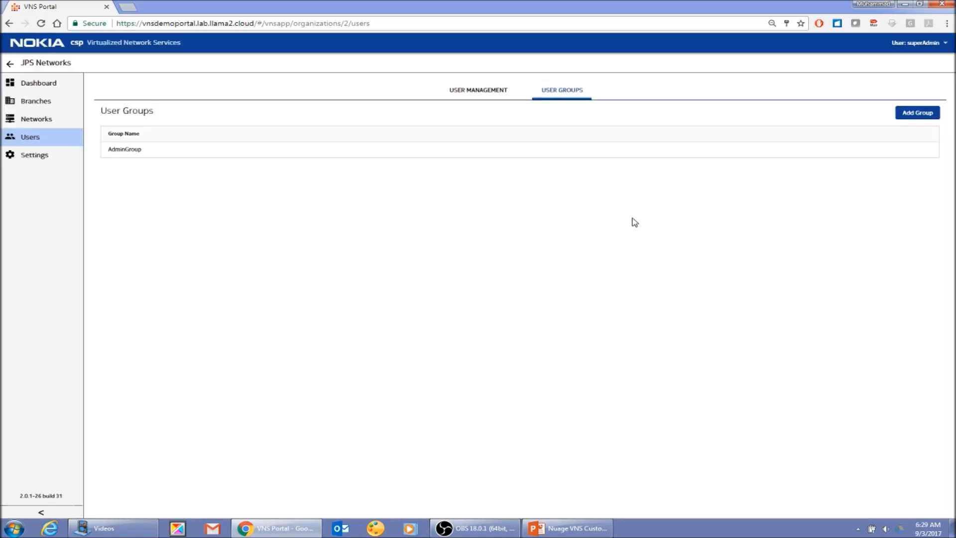
Step: Start a new user group for JPS Networks and name it ReadOnly
{"action": "left_click", "coordinate": [908, 114]}
{"action": "left_click", "coordinate": [323, 101]}
{"action": "type", "text": "Readon"}
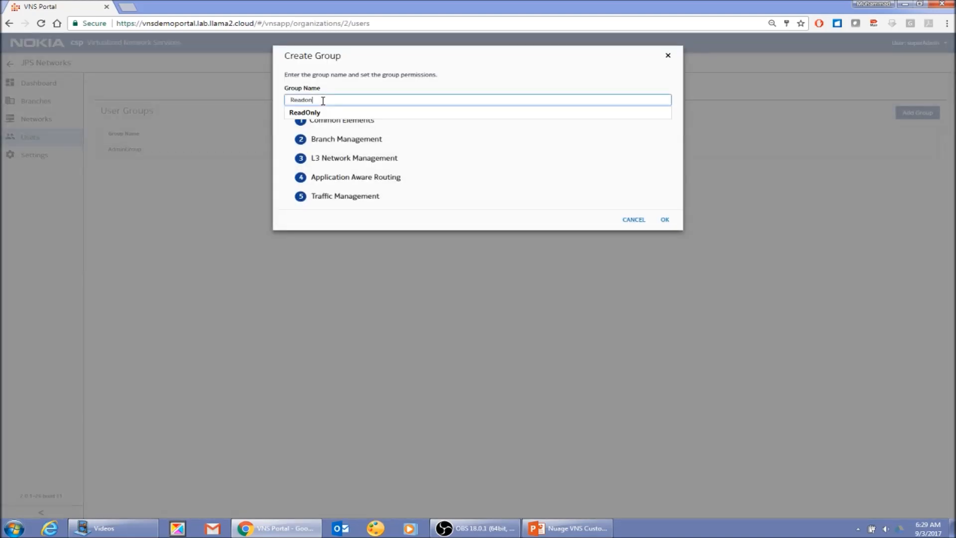
{"action": "type", "text": "ly"}
{"action": "left_click", "coordinate": [319, 113]}
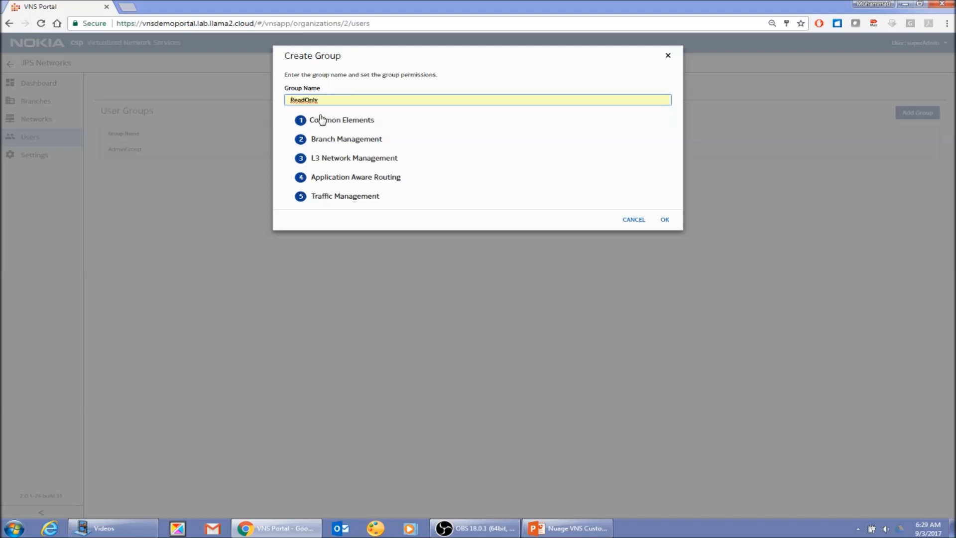
Step: Set the ReadOnly group's organization management and user management to View, and enable the Branch Map dashboard component
{"action": "left_click", "coordinate": [301, 121]}
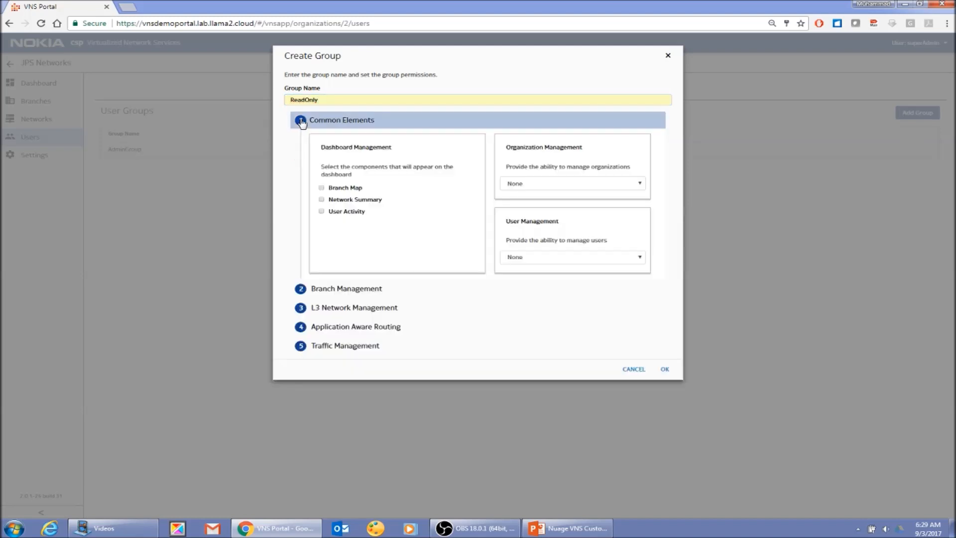
{"action": "left_click", "coordinate": [534, 186]}
{"action": "left_click", "coordinate": [541, 211]}
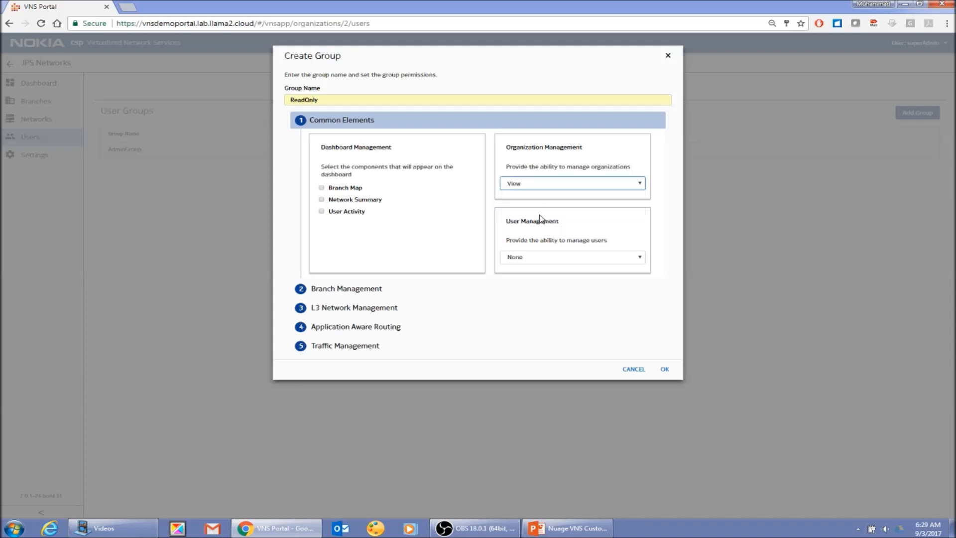
{"action": "left_click", "coordinate": [550, 258]}
{"action": "left_click", "coordinate": [553, 283]}
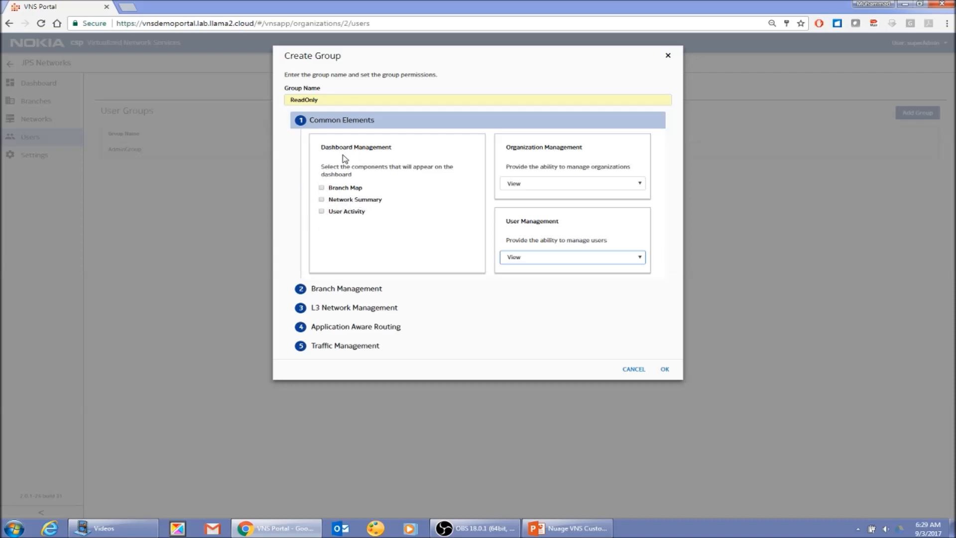
{"action": "left_click", "coordinate": [321, 189]}
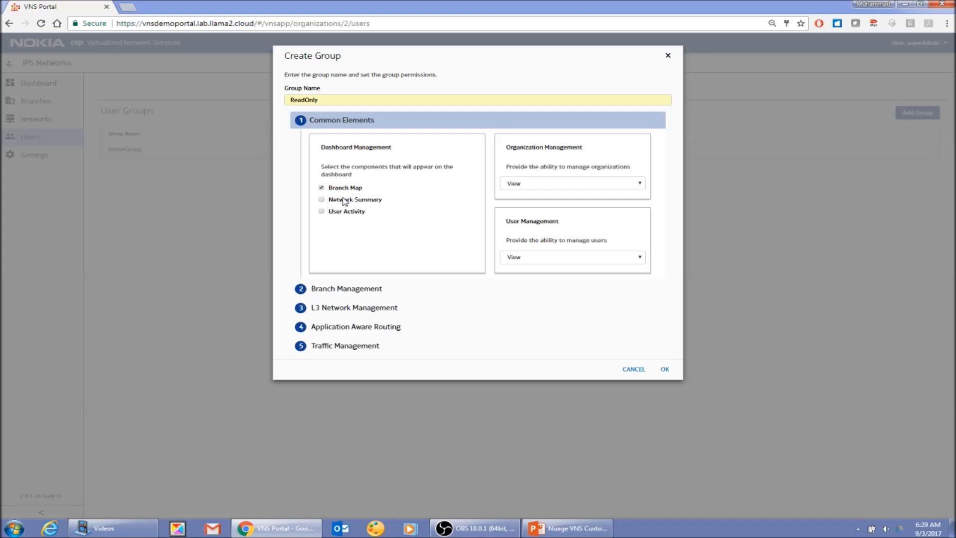
Step: Set the ReadOnly group's branch management permission to View
{"action": "left_click", "coordinate": [298, 293]}
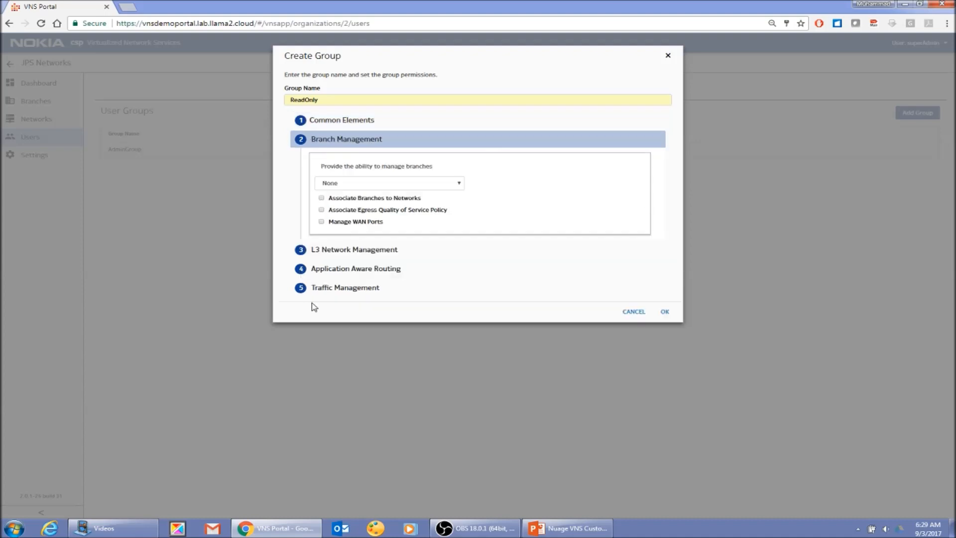
{"action": "left_click", "coordinate": [338, 183]}
{"action": "left_click", "coordinate": [346, 210]}
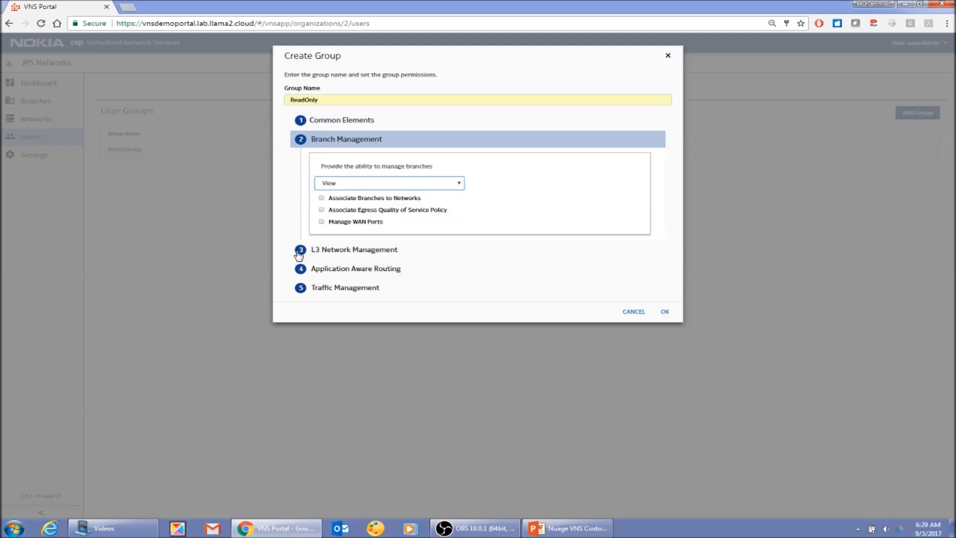
Step: Set L3 network management to View, enabling Set Encryption, Associate Networks to Branches, Link Networks to Datacenter Networks, Set Local Breakout and Set Quality of Service
{"action": "left_click", "coordinate": [301, 253]}
{"action": "left_click", "coordinate": [330, 205]}
{"action": "left_click", "coordinate": [342, 230]}
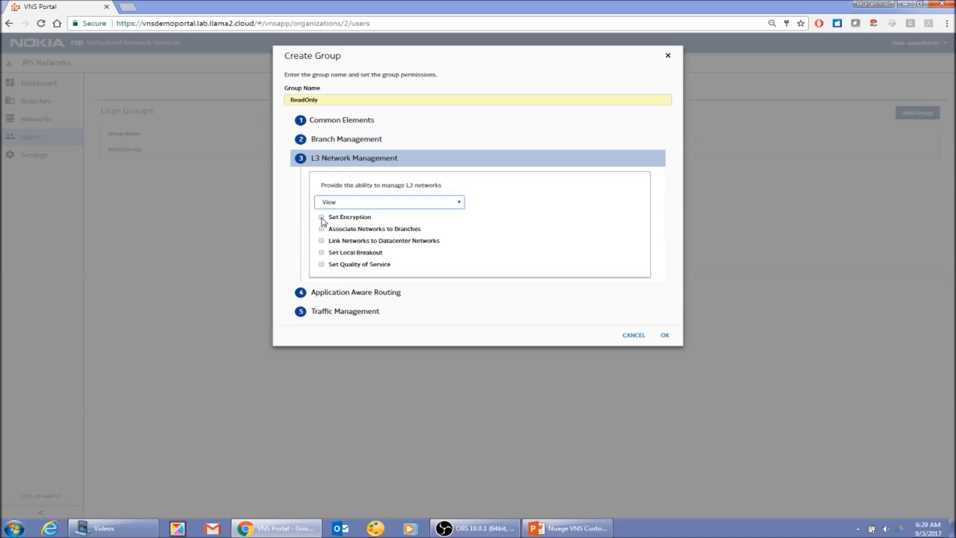
{"action": "left_click", "coordinate": [321, 218]}
{"action": "left_click", "coordinate": [322, 229]}
{"action": "left_click", "coordinate": [321, 252]}
{"action": "left_click", "coordinate": [321, 265]}
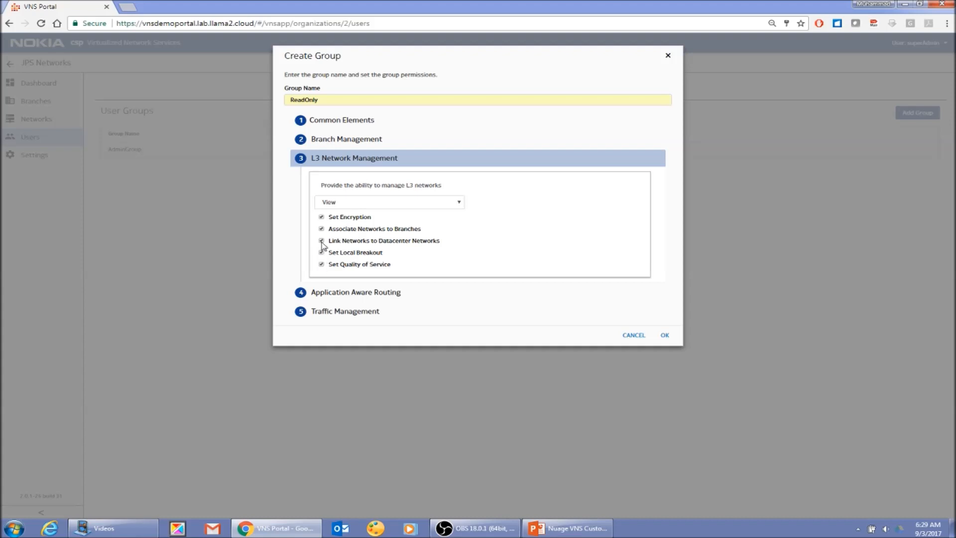
Step: Enable the dashboard top applications, application SLA violations, network performance report, and dashboard traffic summary and report viewing permissions, and save the ReadOnly group
{"action": "left_click", "coordinate": [300, 293]}
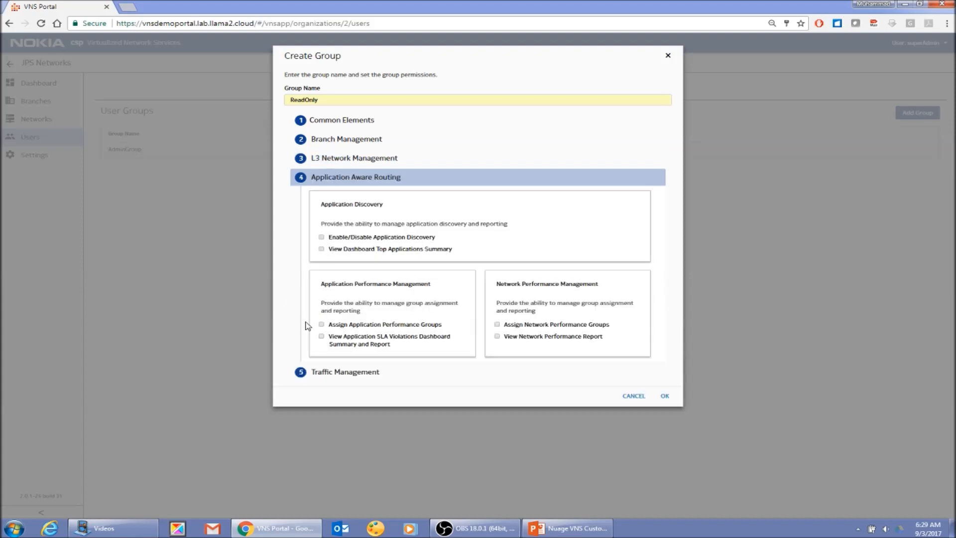
{"action": "left_click", "coordinate": [321, 237]}
{"action": "left_click", "coordinate": [321, 249]}
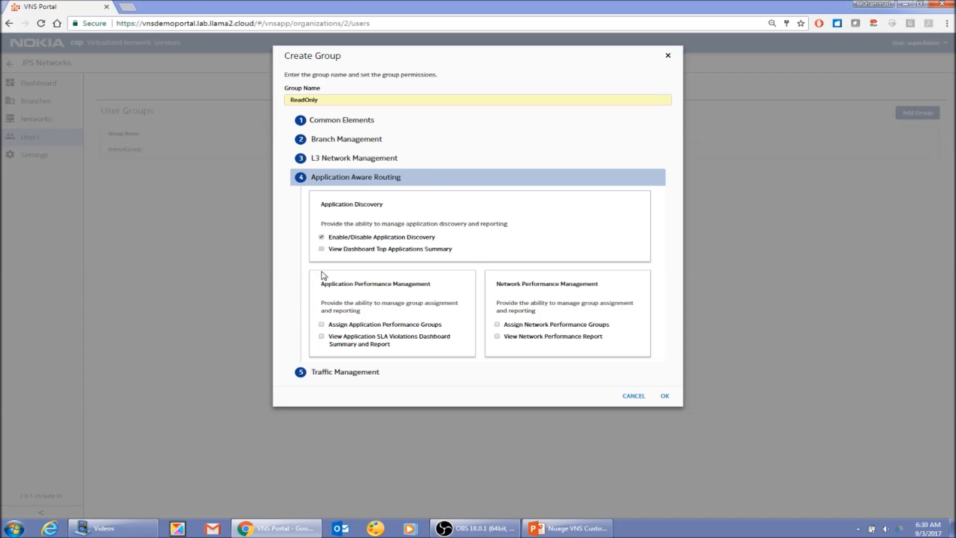
{"action": "left_click", "coordinate": [321, 237]}
{"action": "left_click", "coordinate": [321, 336]}
{"action": "left_click", "coordinate": [497, 336]}
{"action": "left_click", "coordinate": [300, 372]}
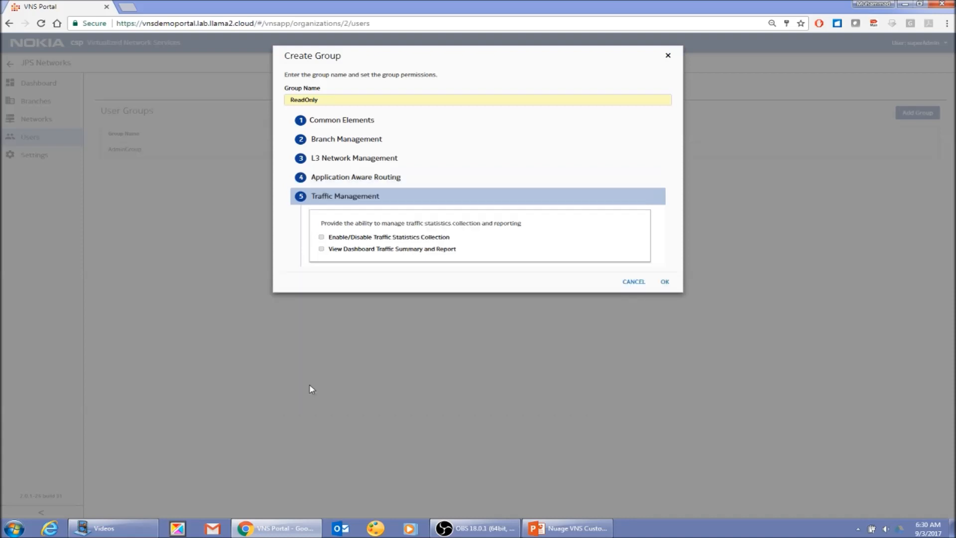
{"action": "left_click", "coordinate": [321, 248]}
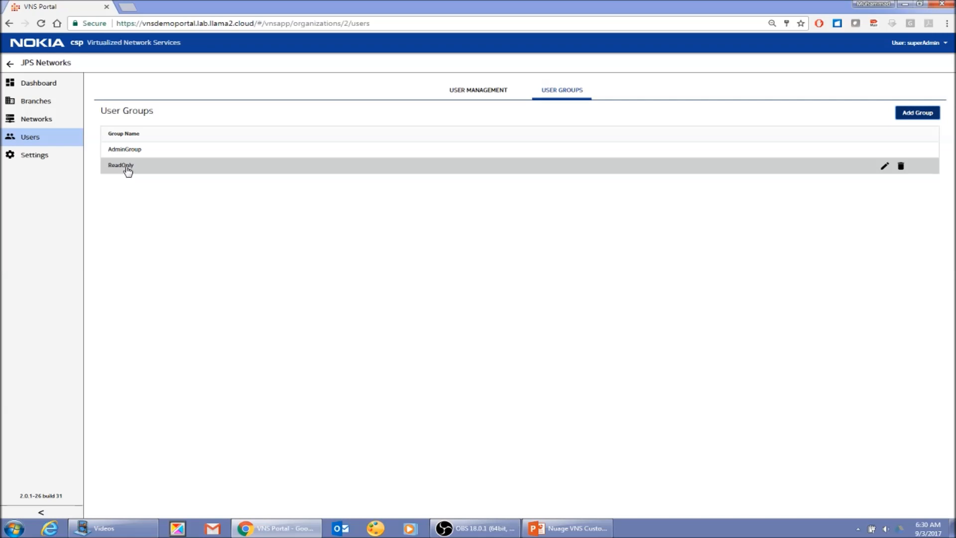
Step: Start a new JPS Networks user with the first name readonly and the last name user
{"action": "left_click", "coordinate": [478, 91]}
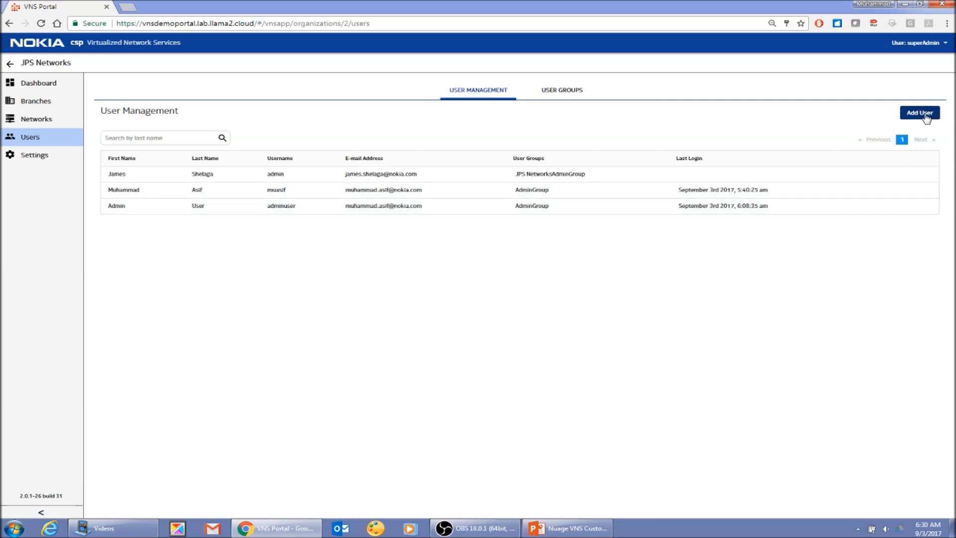
{"action": "left_click", "coordinate": [925, 114]}
{"action": "left_click", "coordinate": [385, 115]}
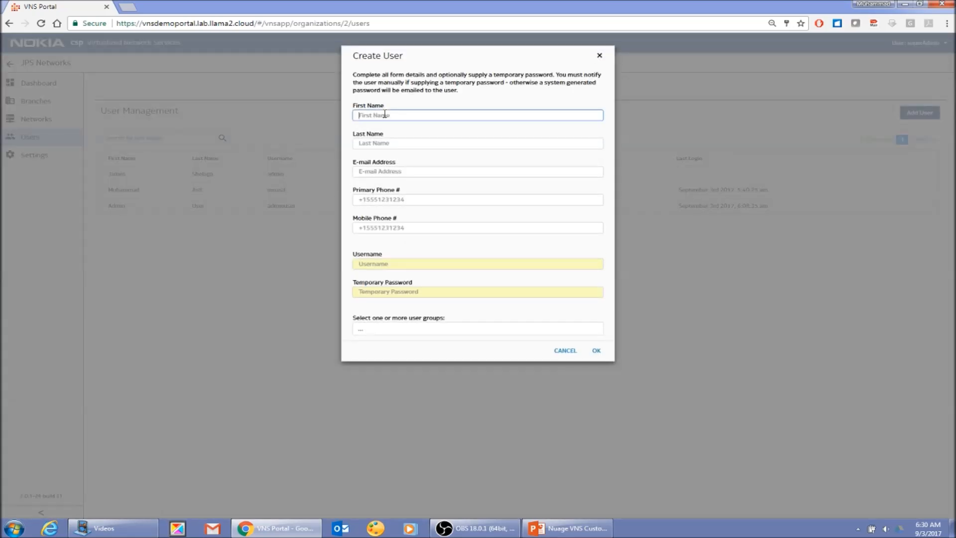
{"action": "type", "text": "readonly"}
{"action": "key", "text": "Tab"}
{"action": "type", "text": "u"}
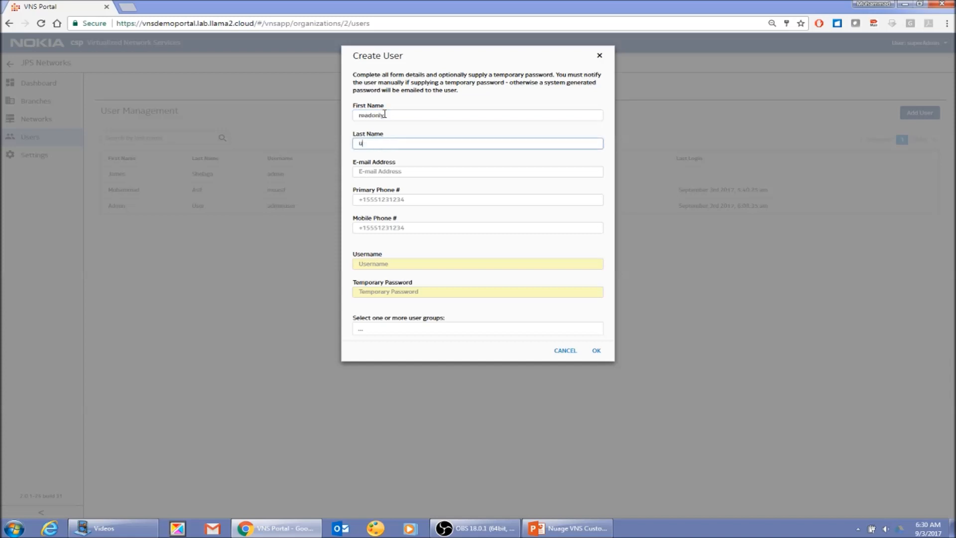
Step: Fill in the new user's e-mail address and primary phone number
{"action": "key", "text": "Tab"}
{"action": "type", "text": "muh"}
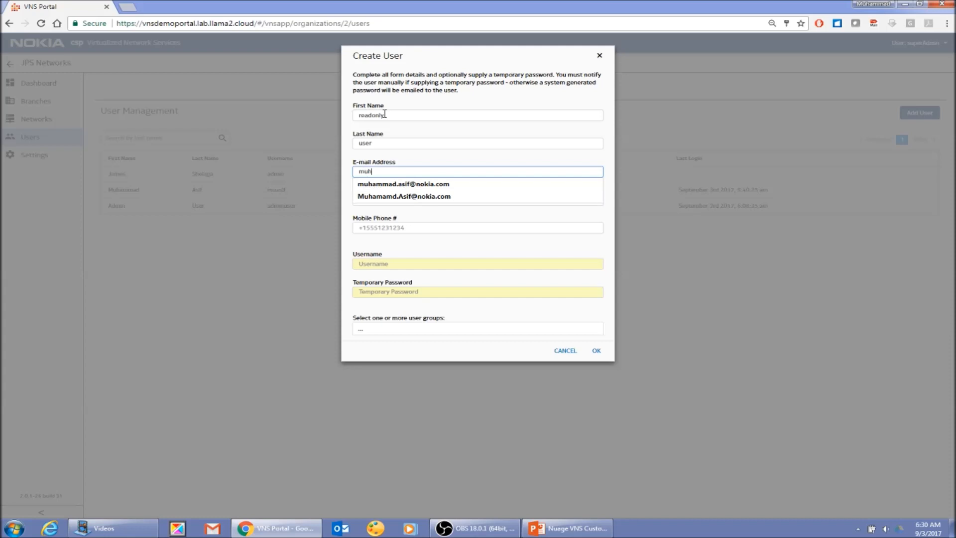
{"action": "key", "text": "Return"}
{"action": "key", "text": "Tab"}
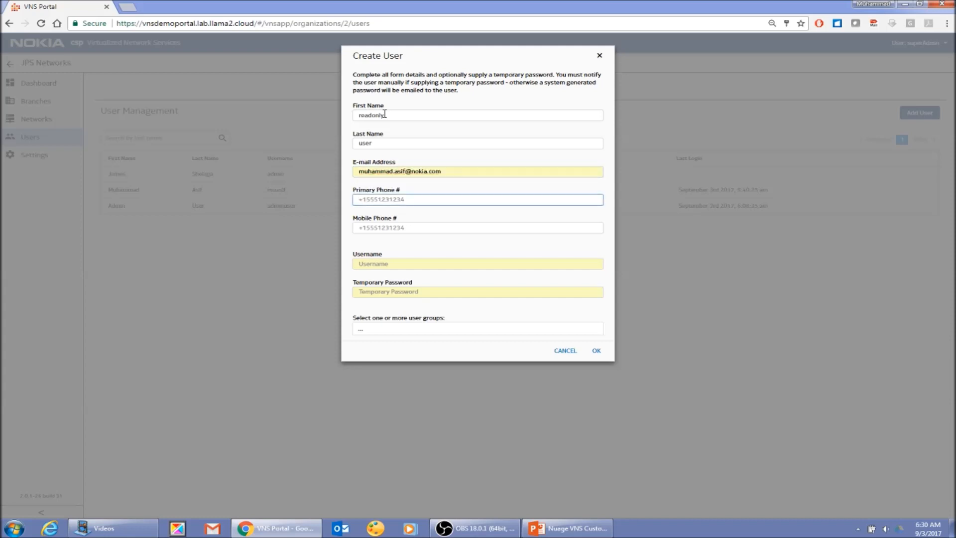
{"action": "type", "text": "61"}
{"action": "key", "text": "Down"}
{"action": "key", "text": "Return"}
{"action": "key", "text": "Tab"}
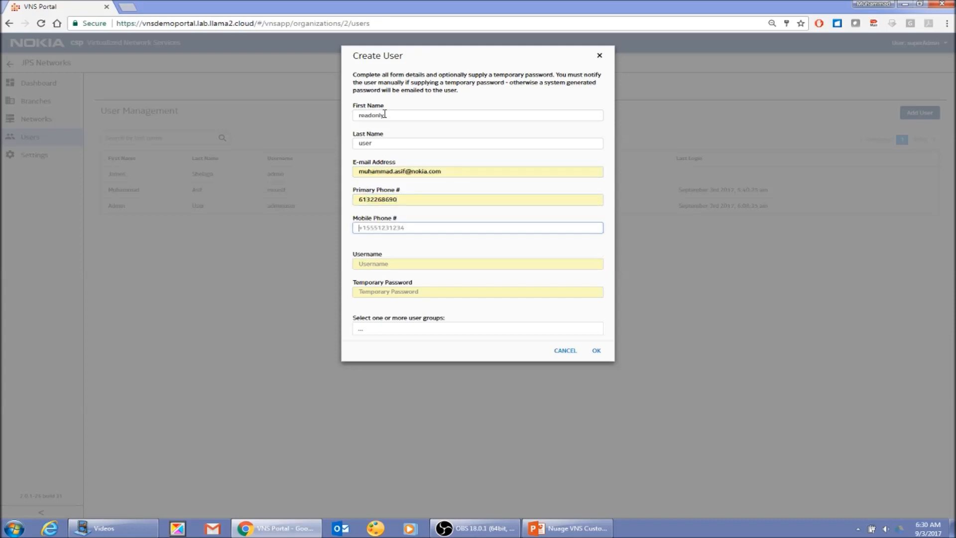
Step: Fill in the new user's mobile phone number
{"action": "type", "text": "613"}
{"action": "key", "text": "Down"}
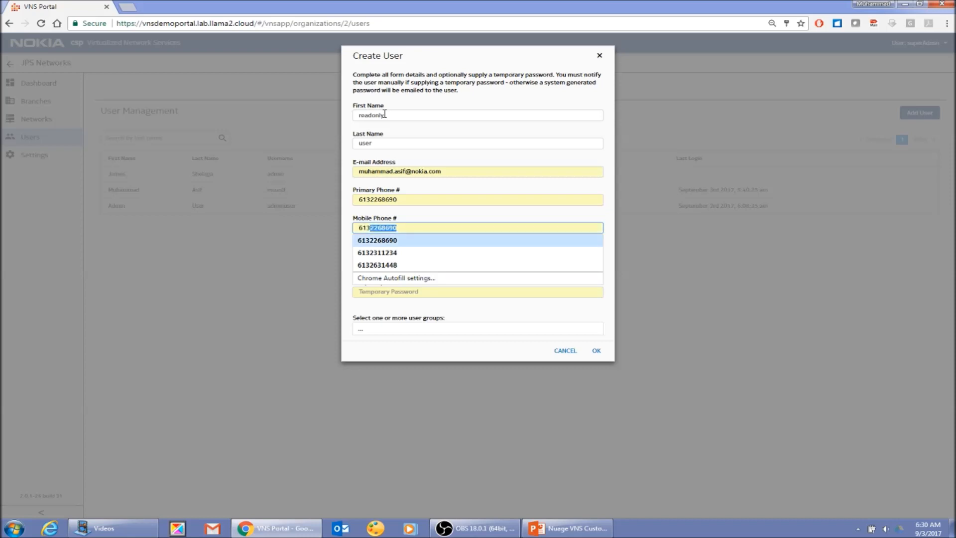
{"action": "key", "text": "Return"}
{"action": "key", "text": "Tab"}
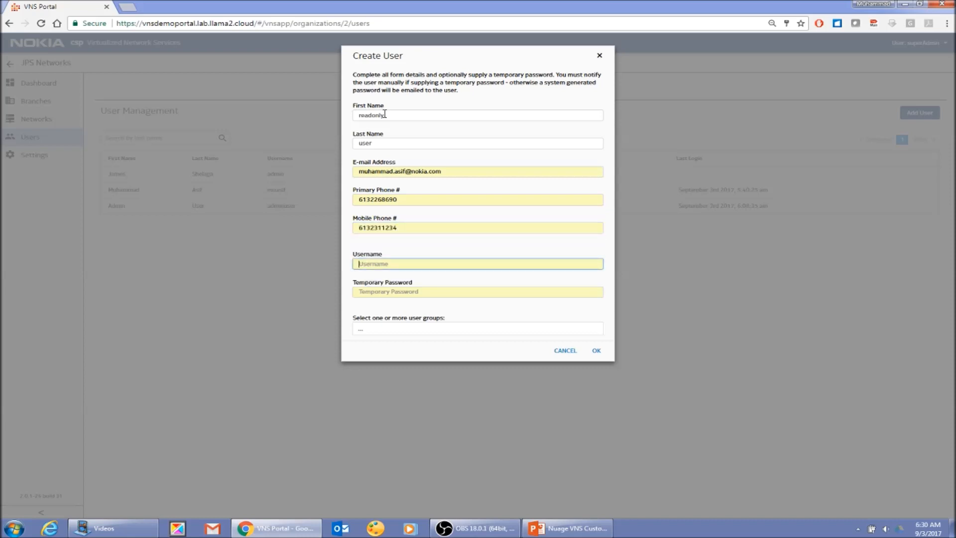
Step: Set the new user's username to readonlyuser and enter a temporary password
{"action": "type", "text": "readonlyuser"}
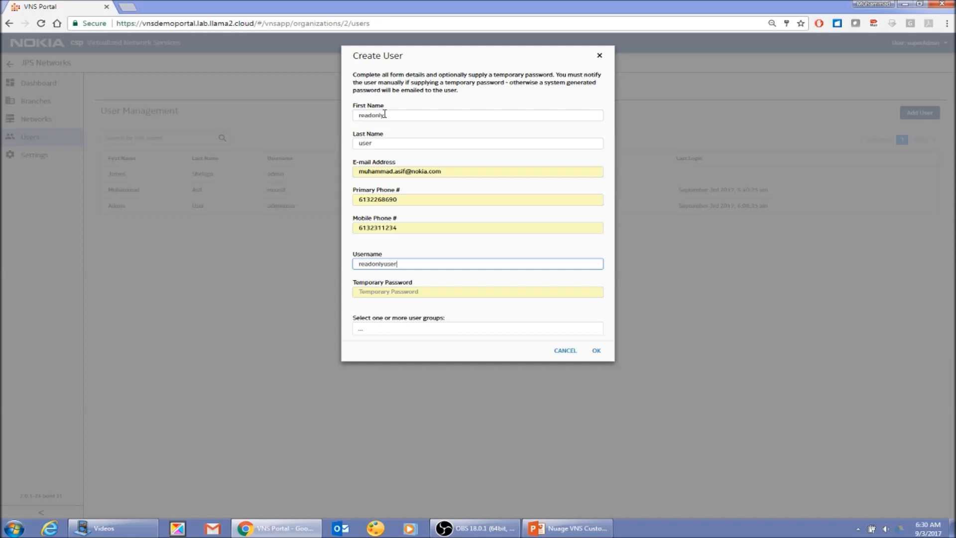
{"action": "key", "text": "Tab"}
{"action": "type", "text": "N"}
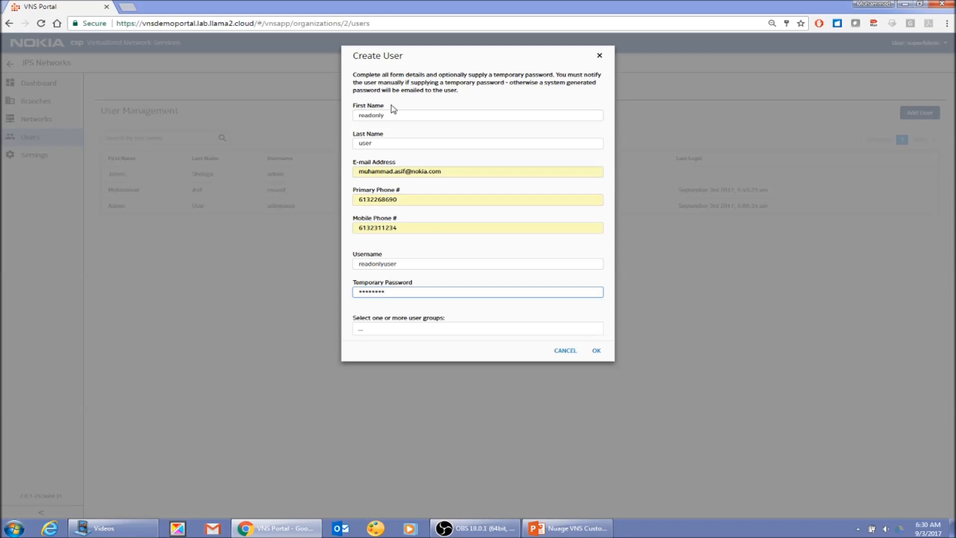
Step: Assign the new user to the ReadOnly user group and save the user
{"action": "left_click", "coordinate": [395, 332]}
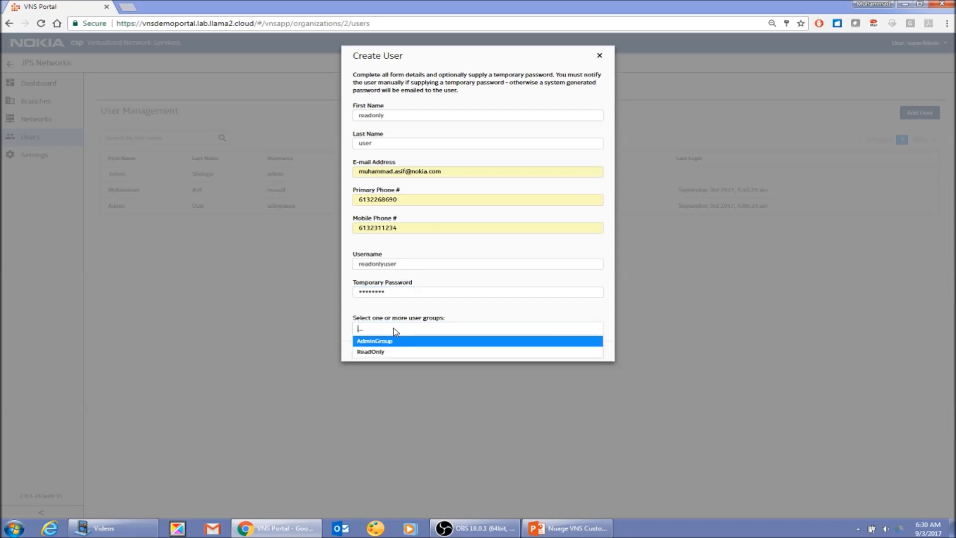
{"action": "left_click", "coordinate": [377, 353]}
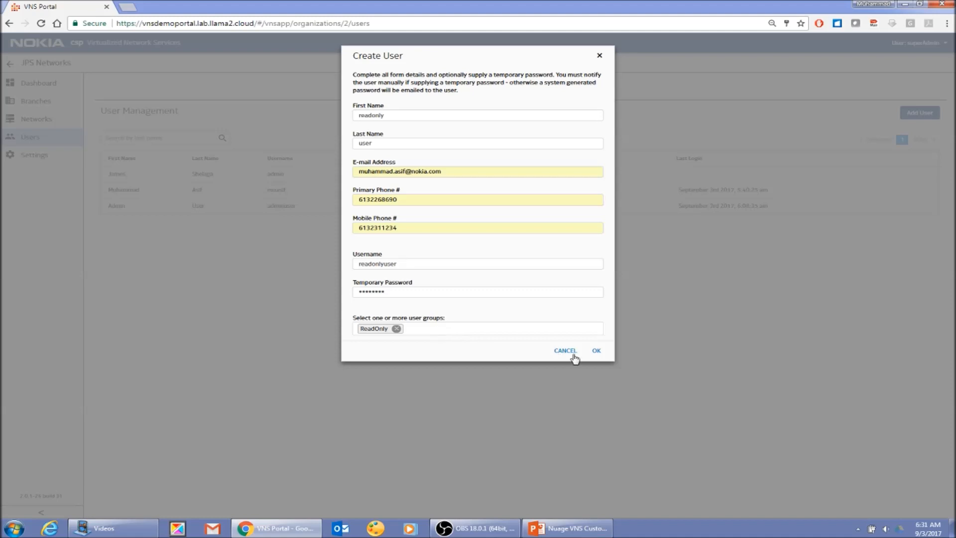
{"action": "left_click", "coordinate": [597, 353]}
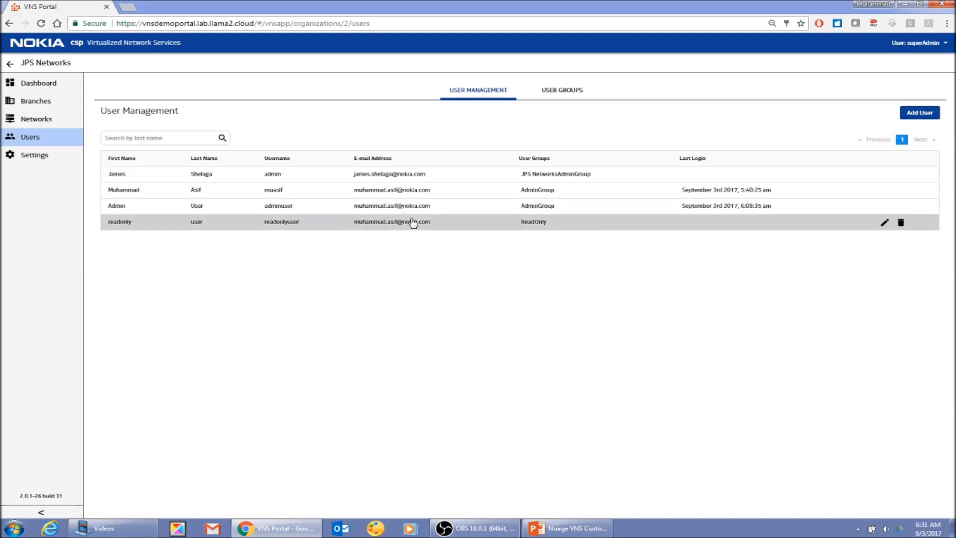
Step: Log out of the superAdmin account and log in as adminuser for the JPS Networks organization, keeping the prefilled password
{"action": "left_click", "coordinate": [931, 50]}
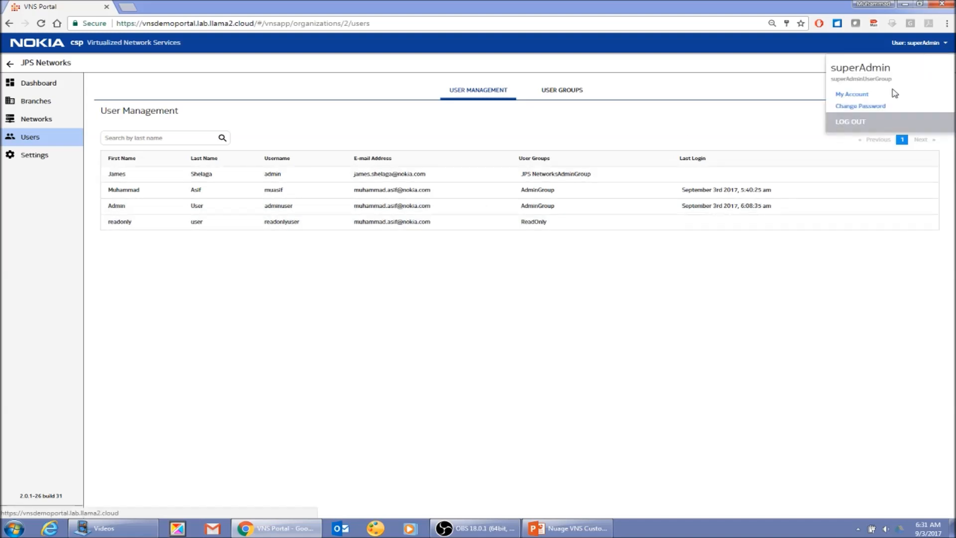
{"action": "left_click", "coordinate": [846, 122]}
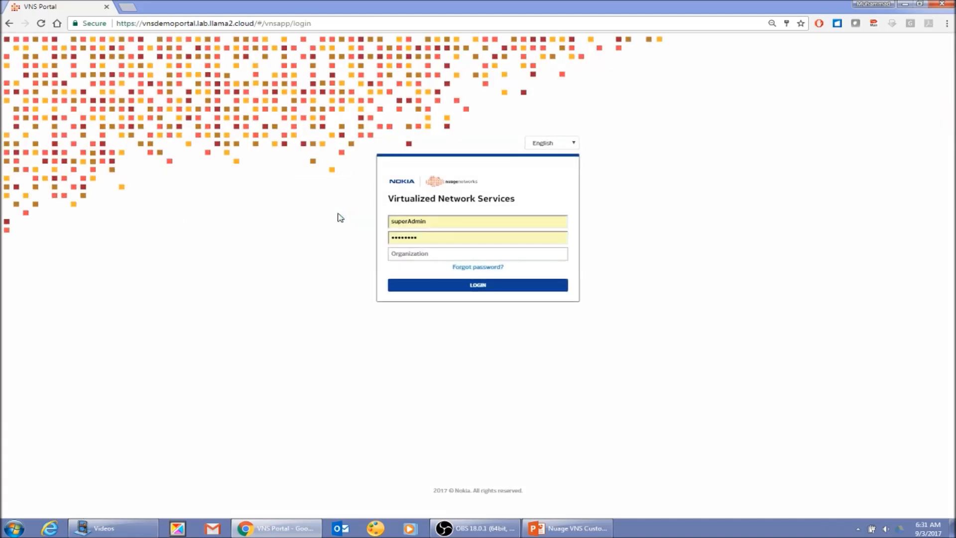
{"action": "double_click", "coordinate": [421, 223]}
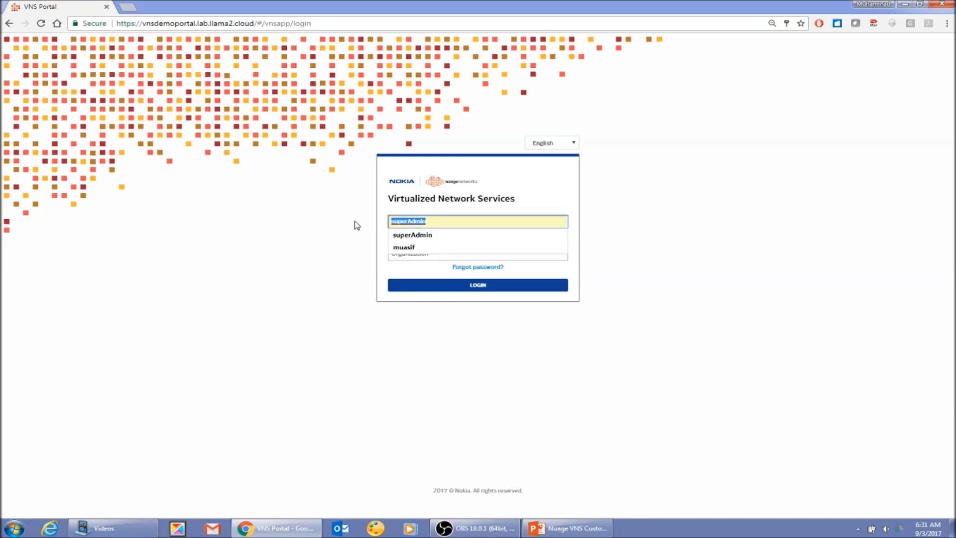
{"action": "type", "text": "adminus"}
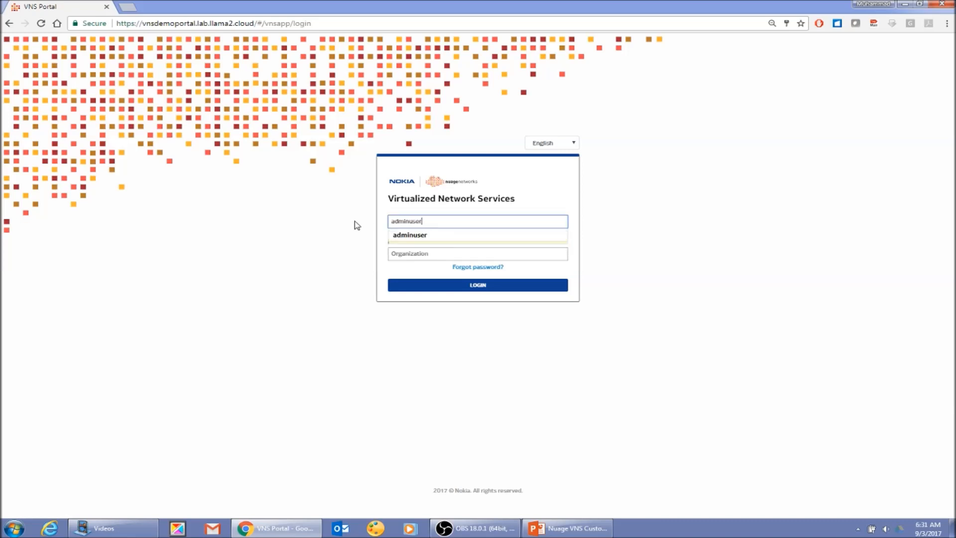
{"action": "type", "text": "er"}
{"action": "key", "text": "Tab"}
{"action": "key", "text": "Tab"}
{"action": "type", "text": "JPS"}
{"action": "key", "text": "Down"}
{"action": "key", "text": "Return"}
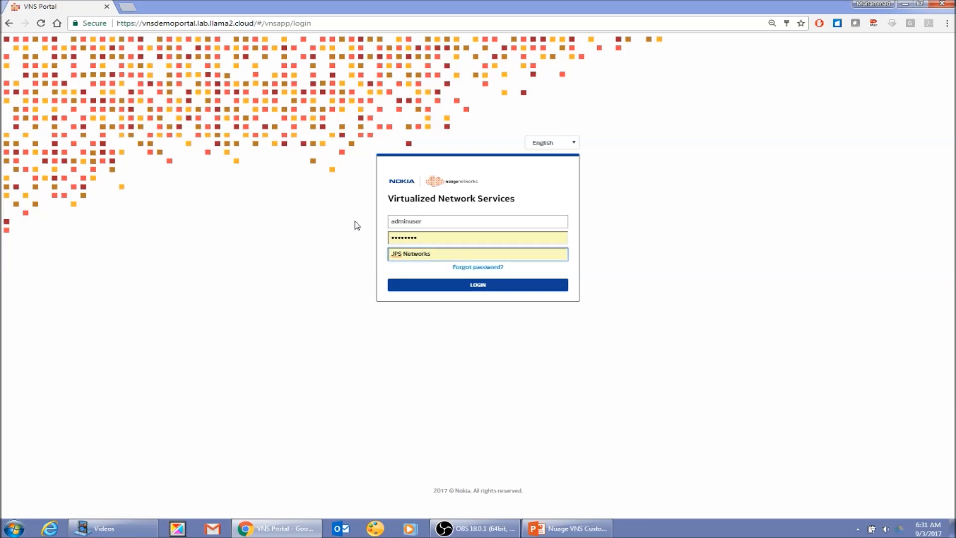
{"action": "left_click", "coordinate": [484, 287]}
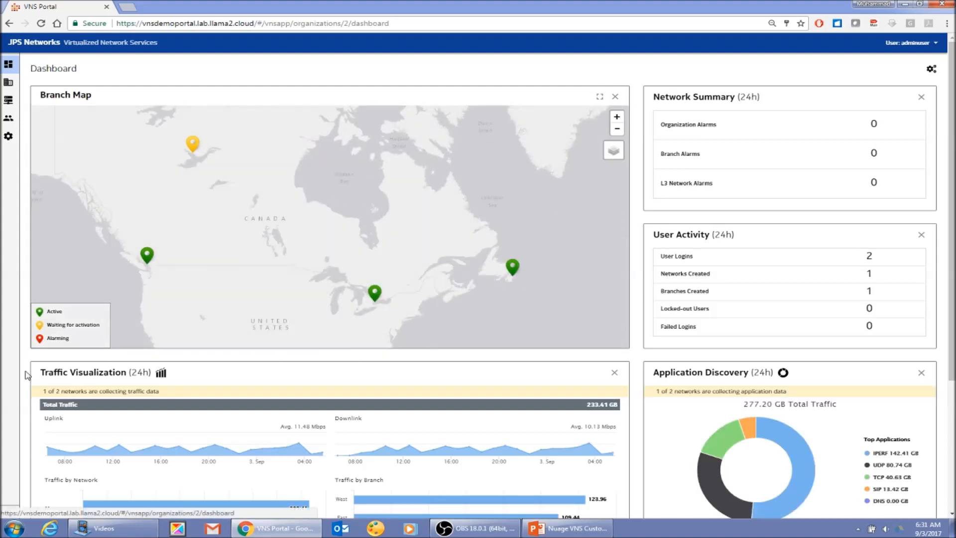
Step: Expand the navigation labels and look over the widgets on adminuser's JPS Networks dashboard
{"action": "left_click", "coordinate": [9, 511]}
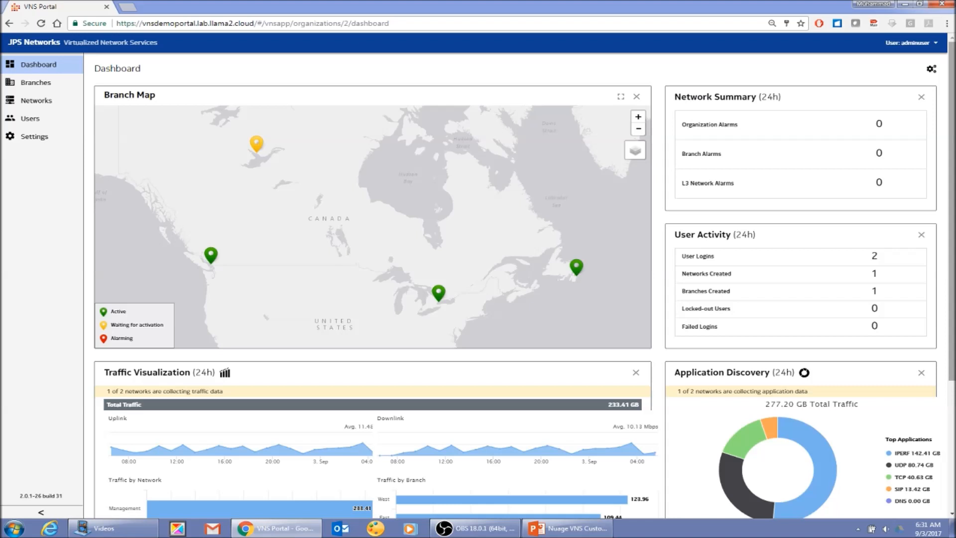
{"action": "scroll", "coordinate": [278, 169], "scroll_direction": "down", "scroll_amount": 4}
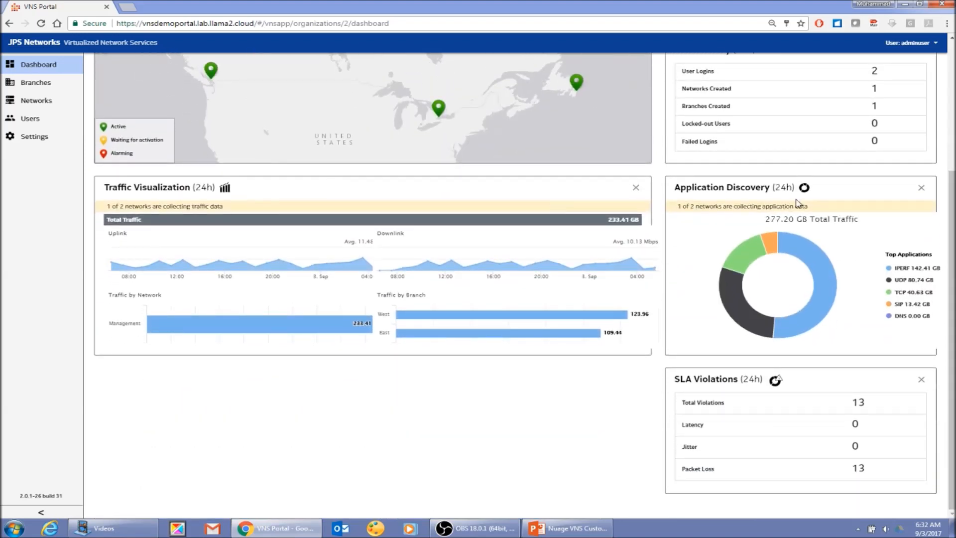
{"action": "scroll", "coordinate": [941, 75], "scroll_direction": "up", "scroll_amount": 4}
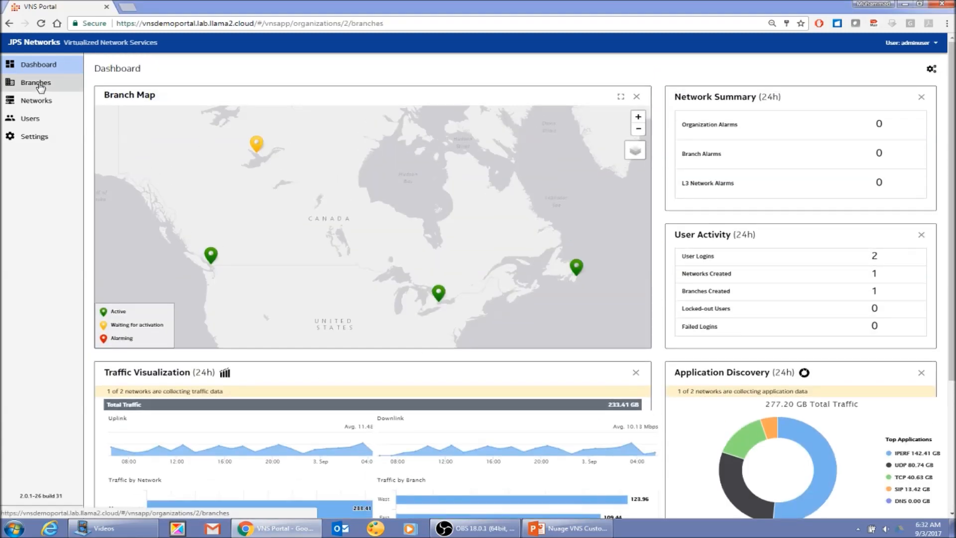
Step: Check the branch list and the form for adding a branch, closing the form without saving
{"action": "left_click", "coordinate": [40, 86]}
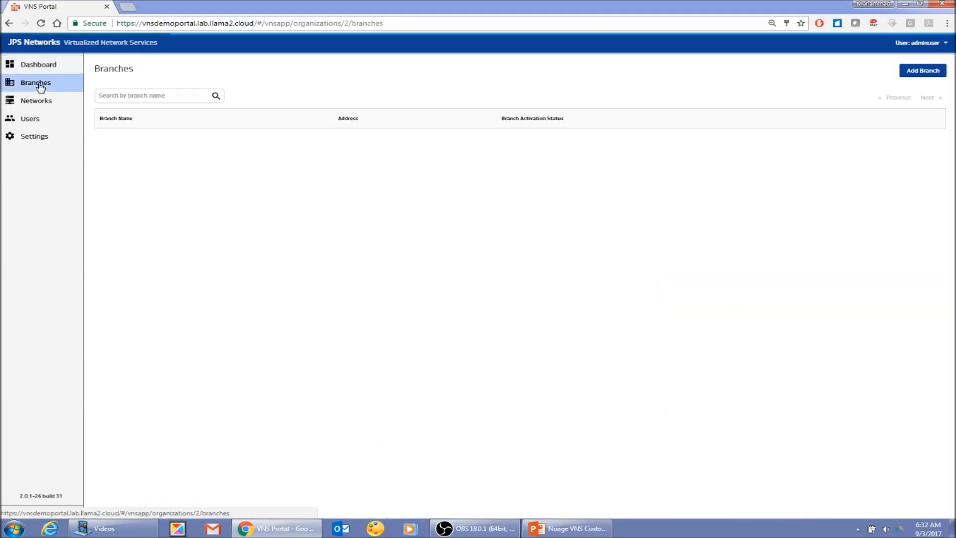
{"action": "left_click", "coordinate": [923, 72]}
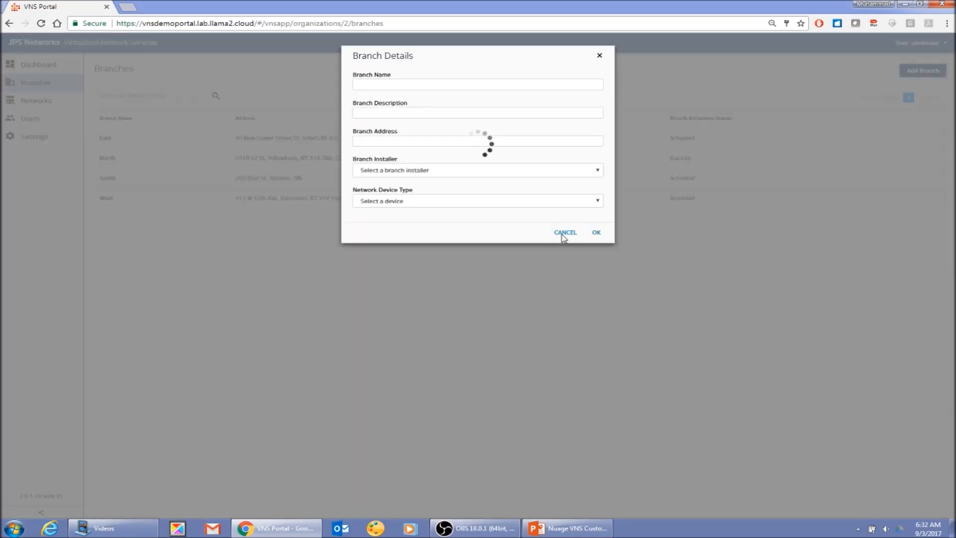
{"action": "left_click", "coordinate": [564, 233]}
Step: Check the network list and the form for adding a network, closing the form without saving
{"action": "left_click", "coordinate": [40, 99]}
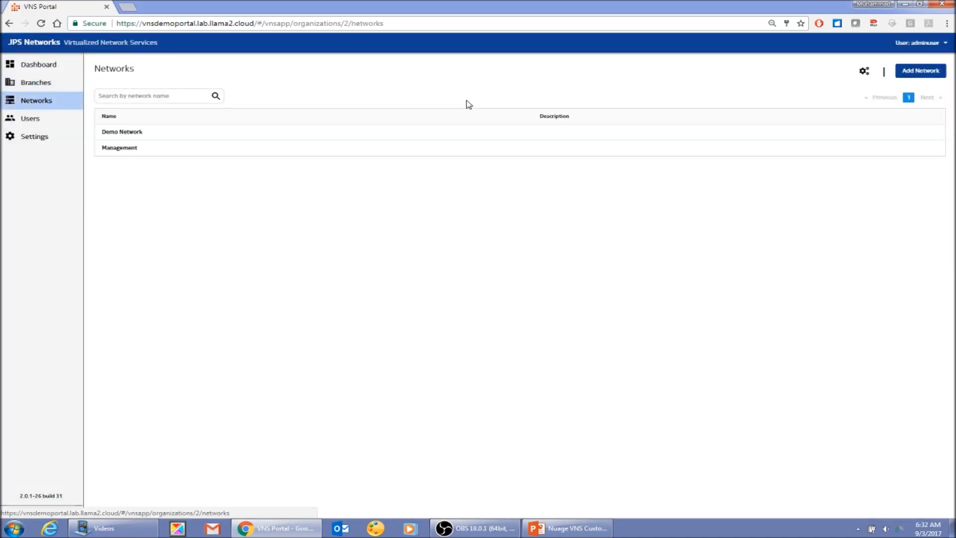
{"action": "left_click", "coordinate": [931, 72]}
{"action": "left_click", "coordinate": [566, 267]}
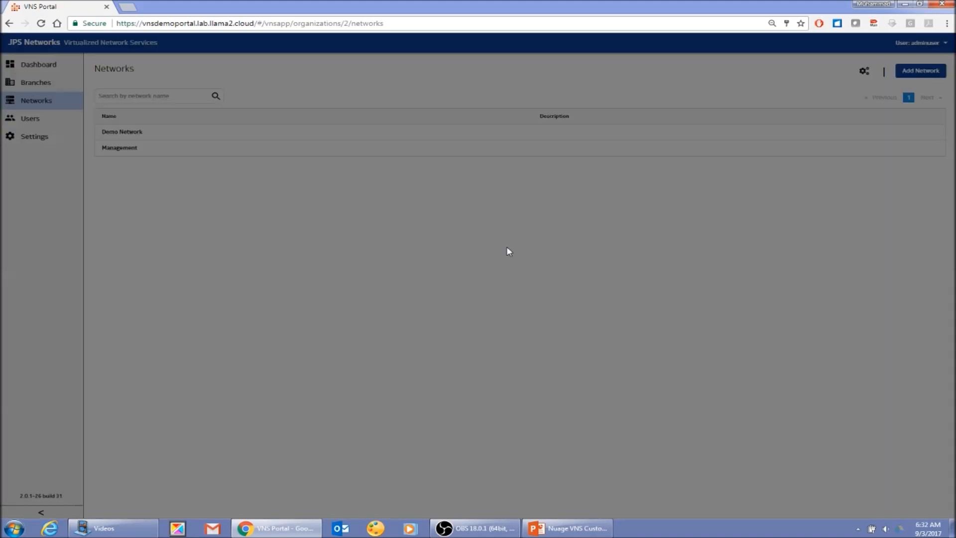
Step: Examine the Management network and the additional configuration options available to adminuser, without choosing any
{"action": "left_click", "coordinate": [284, 152]}
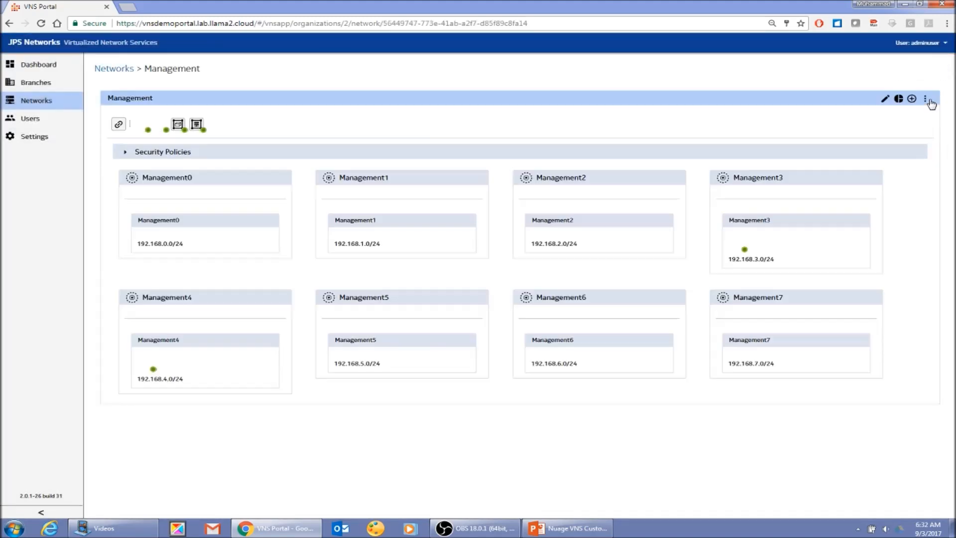
{"action": "left_click", "coordinate": [924, 99]}
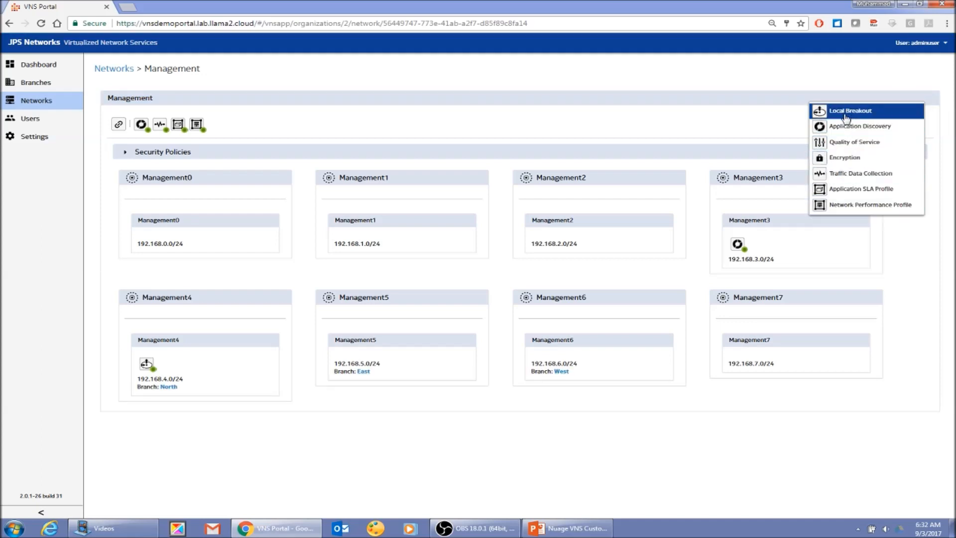
{"action": "left_click", "coordinate": [683, 118]}
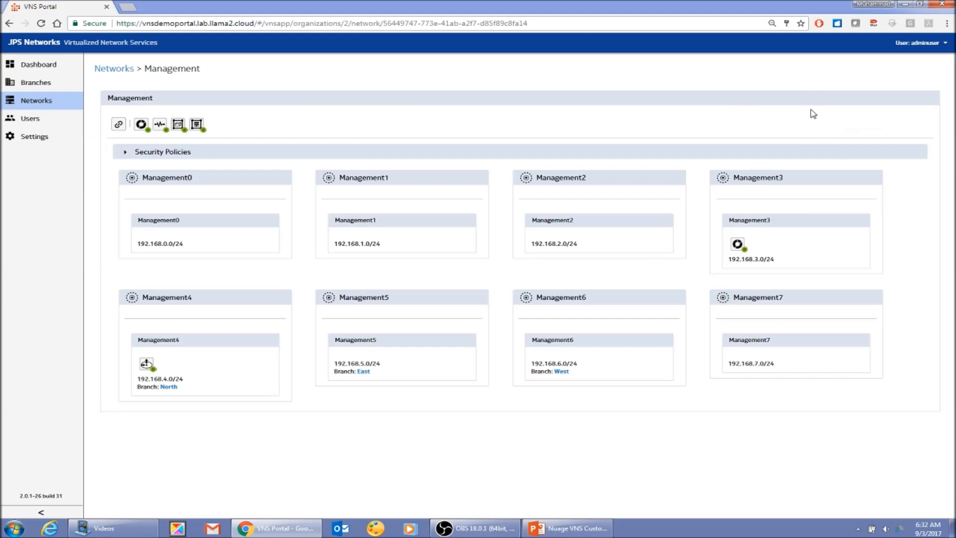
Step: Look at the user management and user groups pages available to adminuser
{"action": "left_click", "coordinate": [37, 119]}
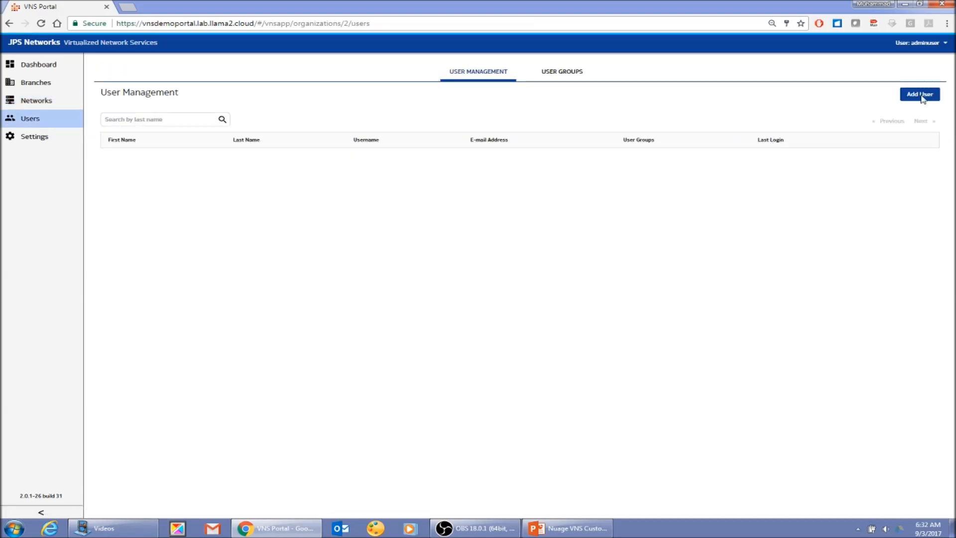
{"action": "left_click", "coordinate": [554, 76]}
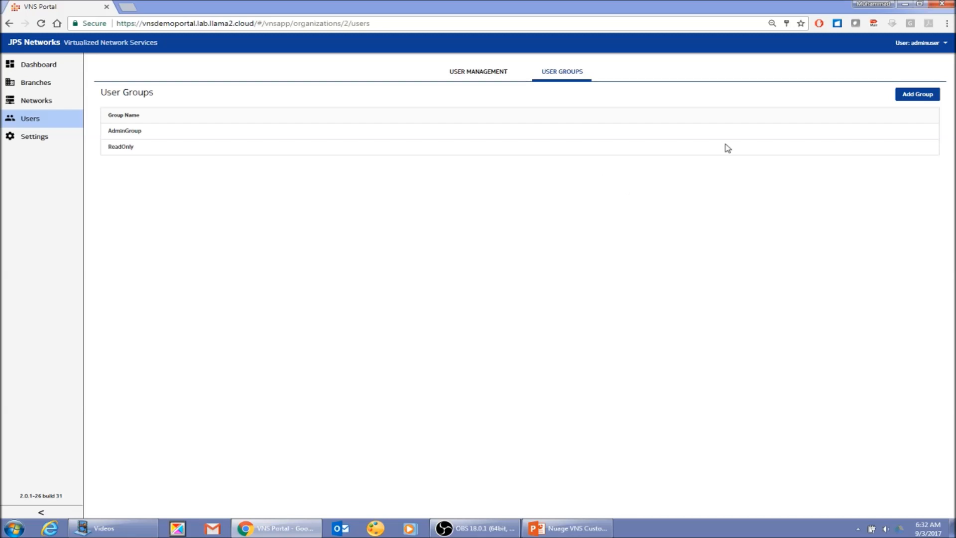
Step: Log out of adminuser and log in as readonlyuser for the JPS Networks organization, keeping the prefilled password
{"action": "left_click", "coordinate": [940, 43]}
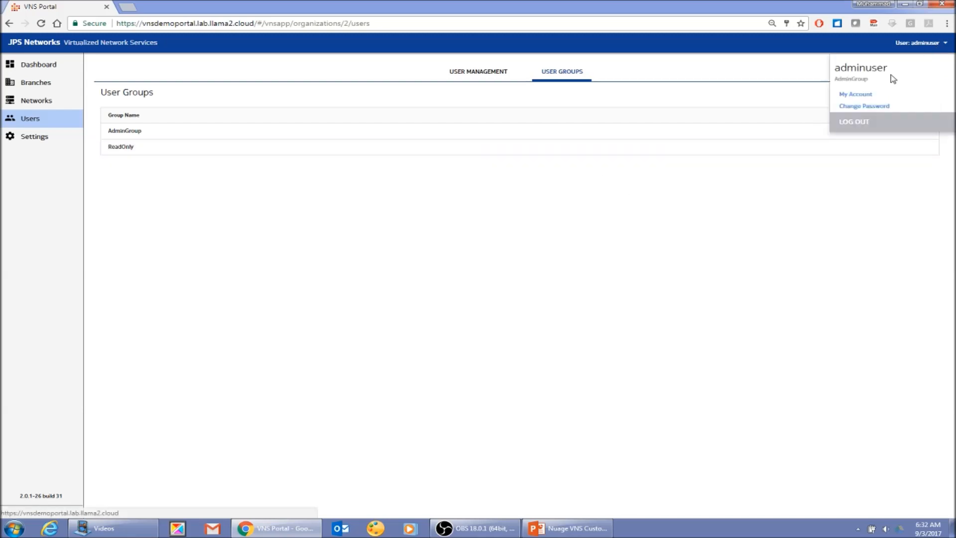
{"action": "left_click", "coordinate": [866, 124]}
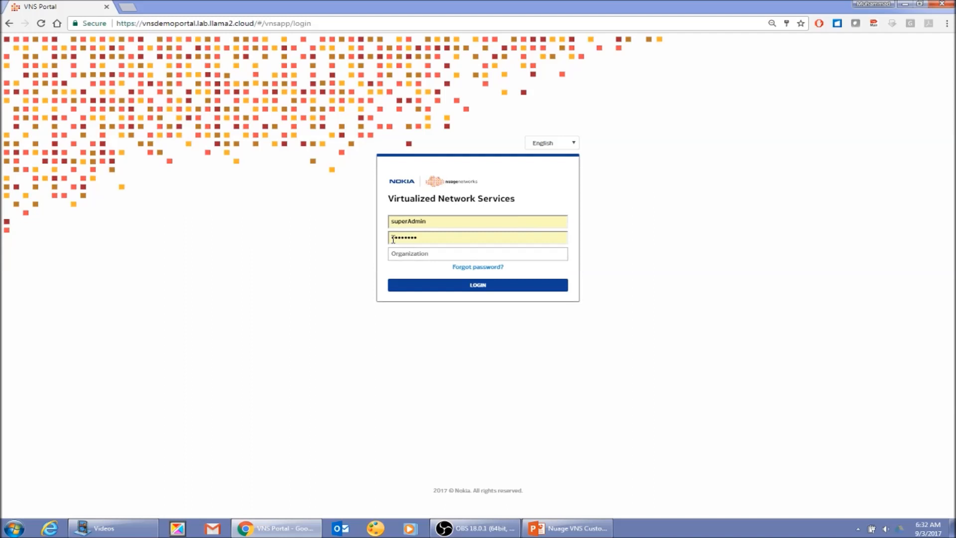
{"action": "double_click", "coordinate": [433, 227]}
{"action": "type", "text": "r"}
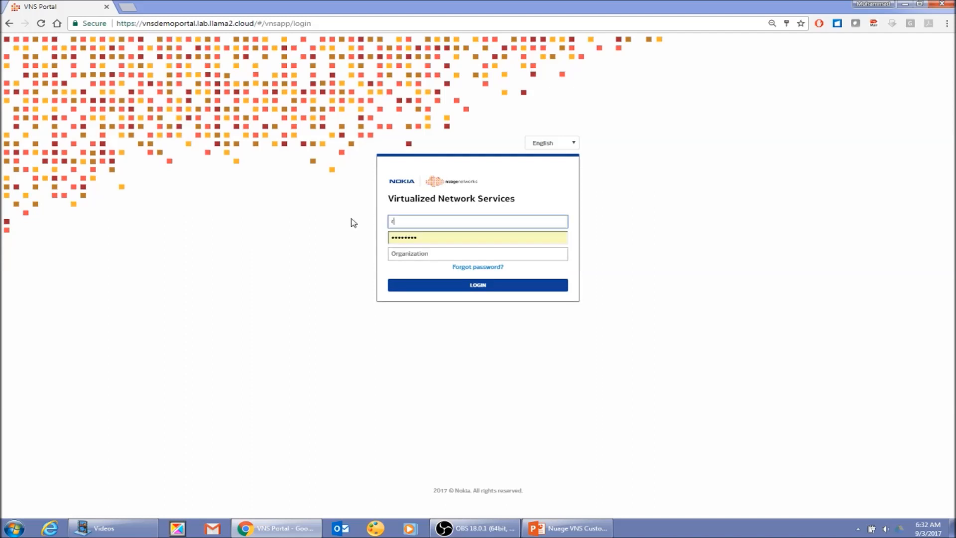
{"action": "type", "text": "eadonlyuser"}
{"action": "key", "text": "Tab"}
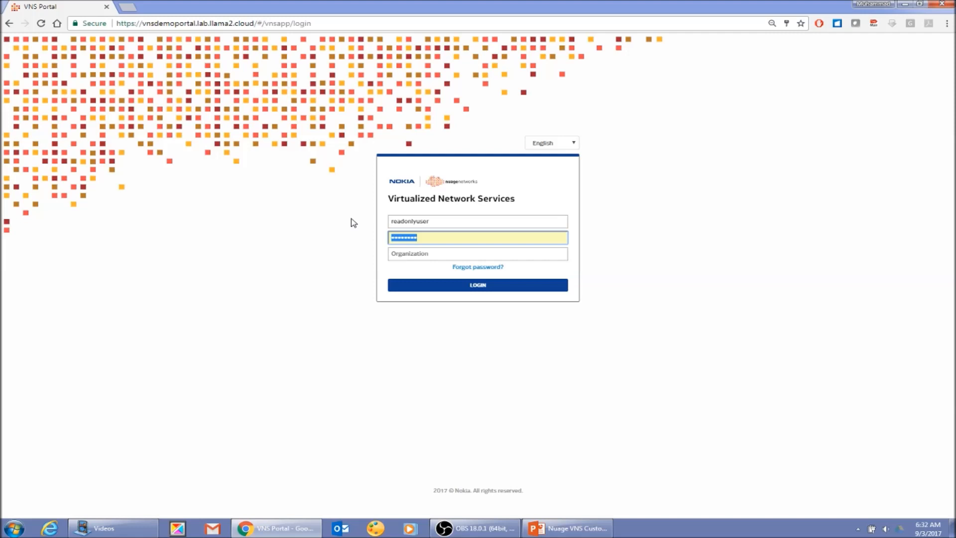
{"action": "key", "text": "Tab"}
{"action": "type", "text": "J"}
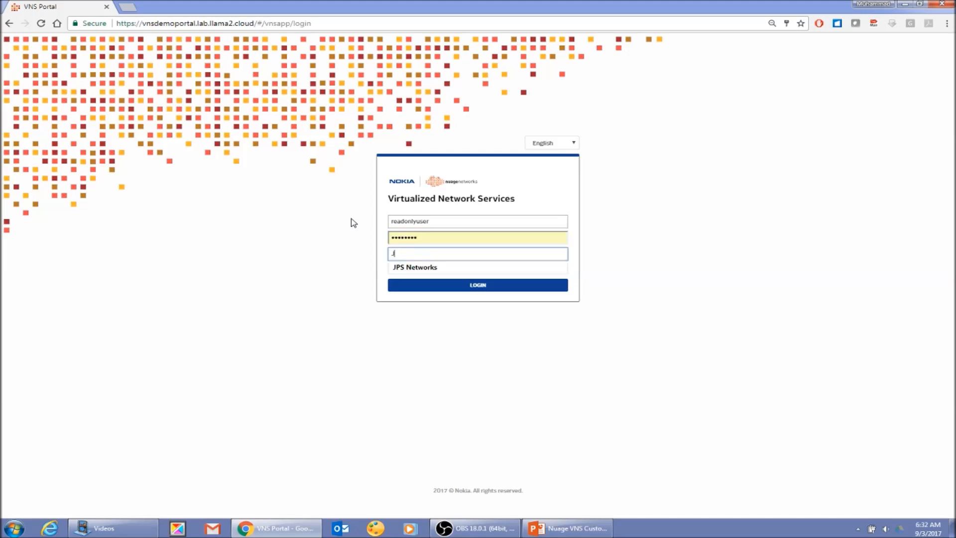
{"action": "type", "text": "PS"}
{"action": "key", "text": "Down"}
{"action": "key", "text": "Return"}
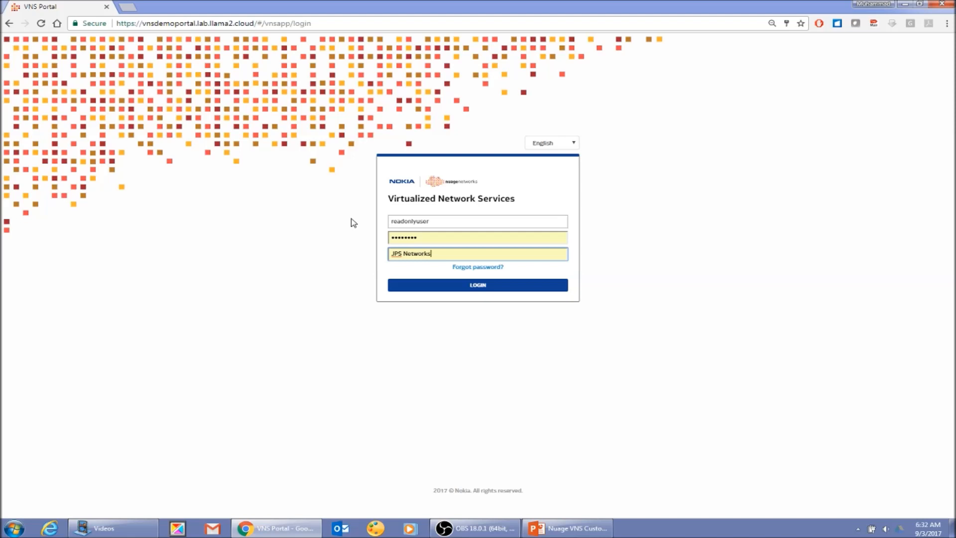
{"action": "left_click", "coordinate": [482, 287]}
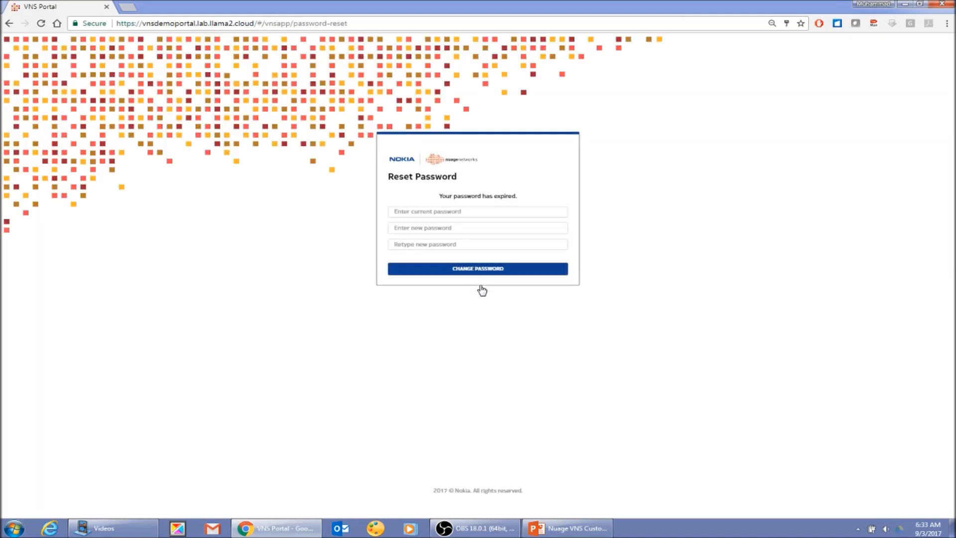
Step: Reset the expired password by entering the current password and the new password twice, and decline the browser's offer to update the saved password
{"action": "left_click", "coordinate": [420, 211]}
{"action": "type", "text": "*"}
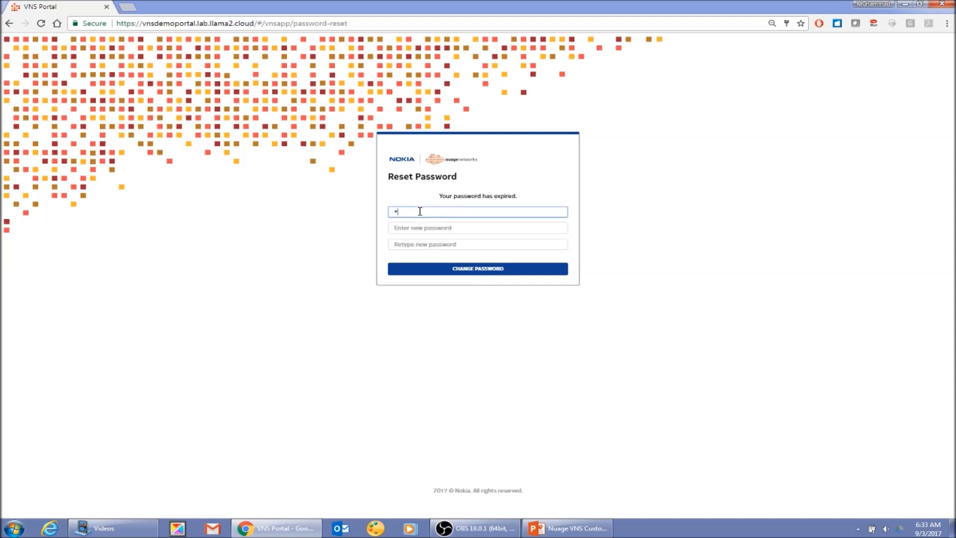
{"action": "key", "text": "Tab"}
{"action": "type", "text": "*"}
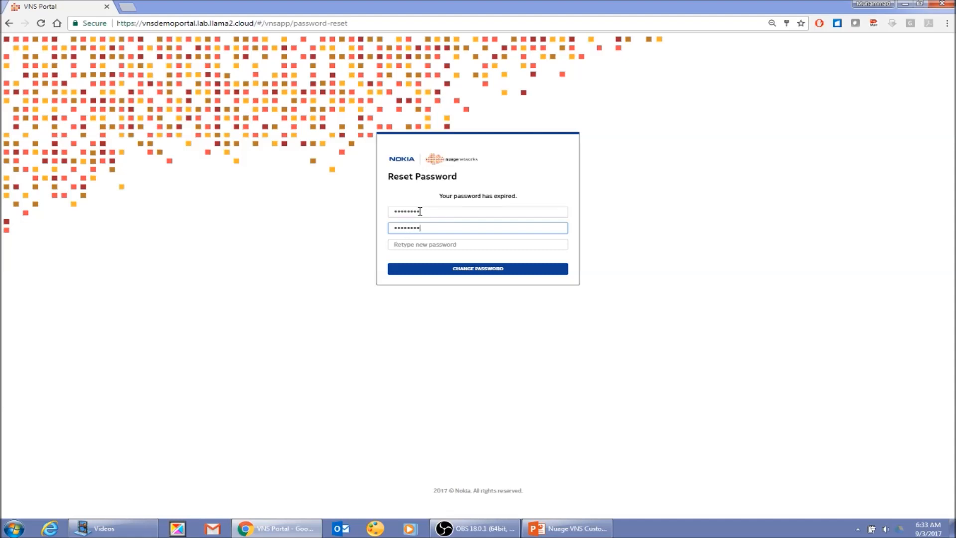
{"action": "key", "text": "Tab"}
{"action": "type", "text": "*"}
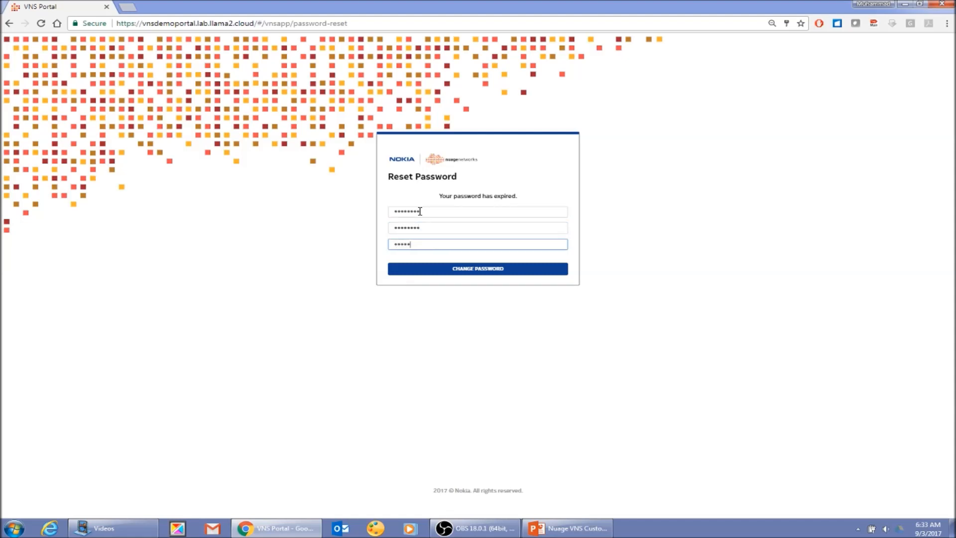
{"action": "left_click", "coordinate": [482, 270]}
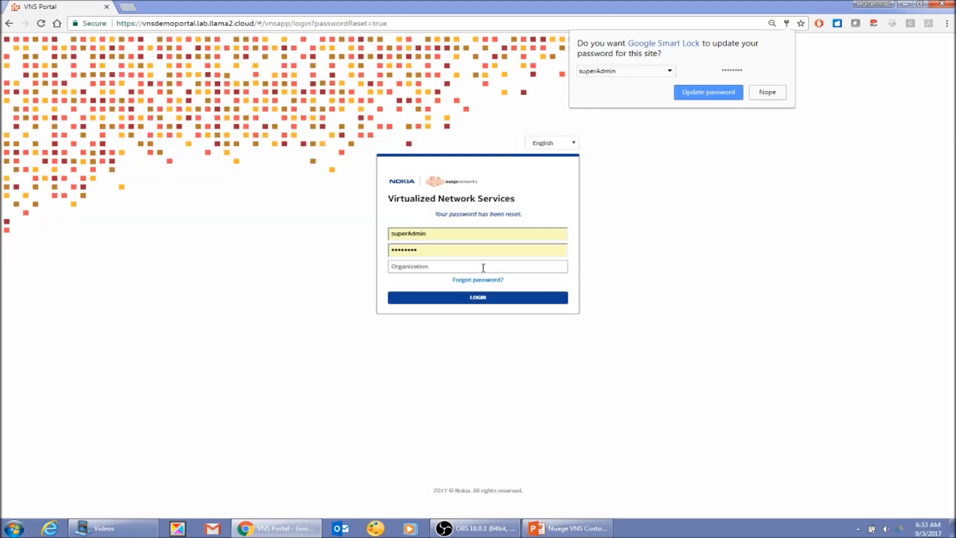
{"action": "left_click", "coordinate": [769, 93]}
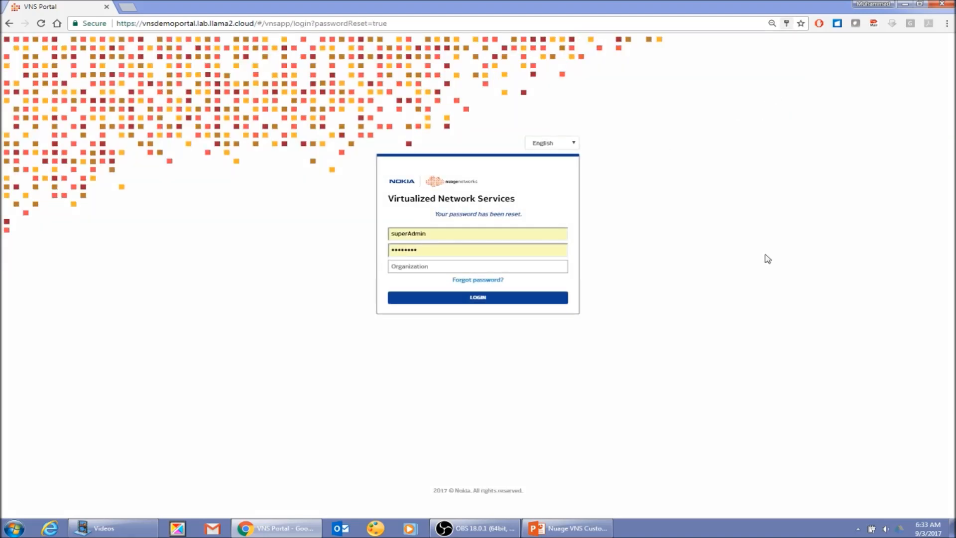
Step: Log in as readonlyuser for the JPS Networks organization, keeping the prefilled password
{"action": "double_click", "coordinate": [413, 234]}
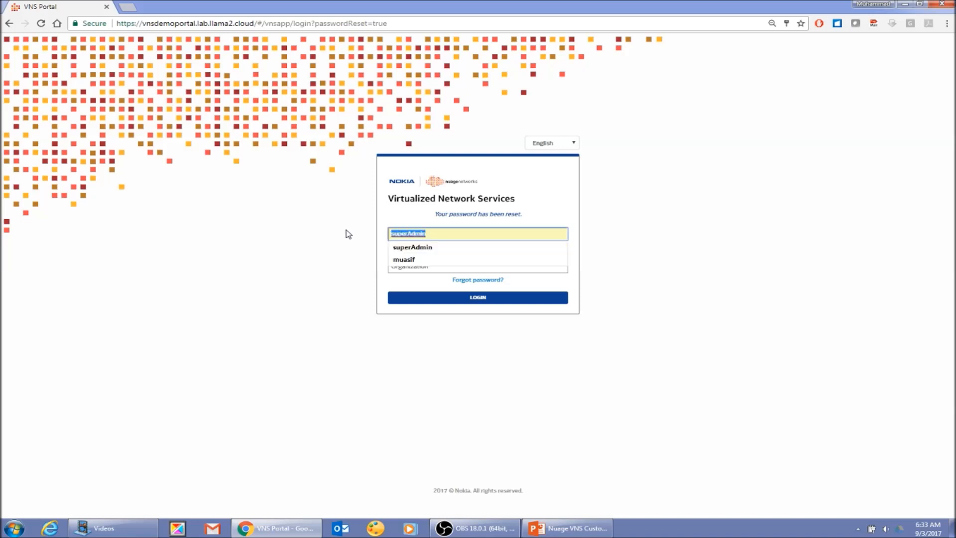
{"action": "type", "text": "read"}
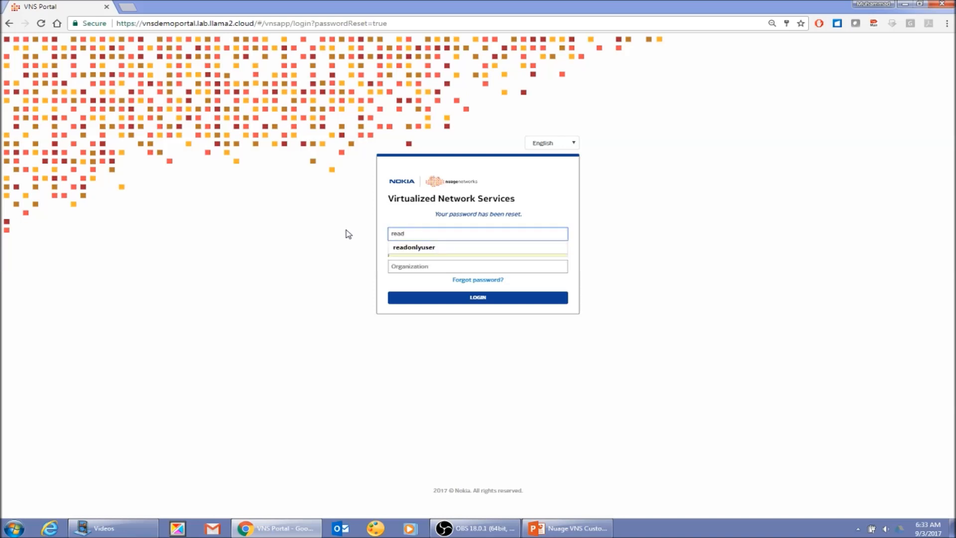
{"action": "key", "text": "Down"}
{"action": "key", "text": "Return"}
{"action": "key", "text": "Tab"}
{"action": "key", "text": "Tab"}
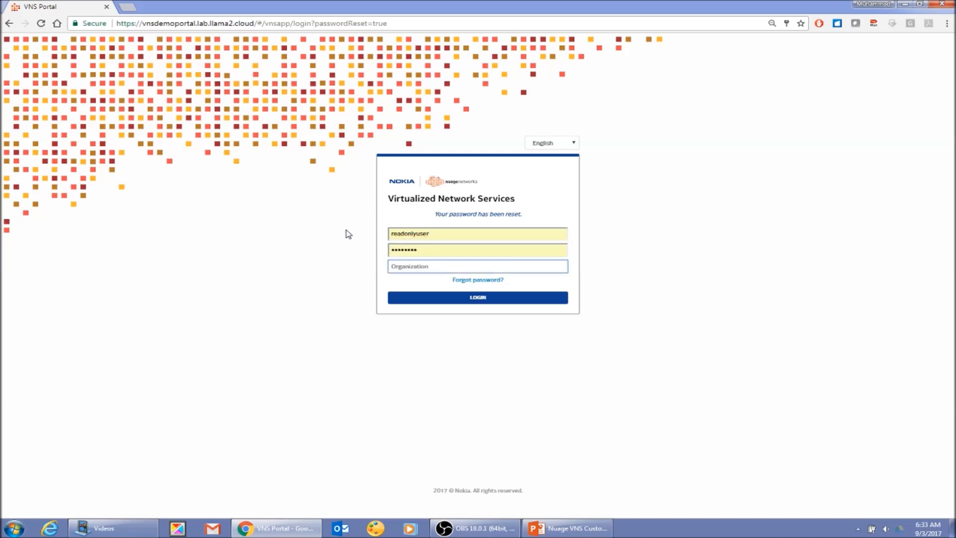
{"action": "type", "text": "JPS"}
{"action": "key", "text": "Down"}
{"action": "key", "text": "Return"}
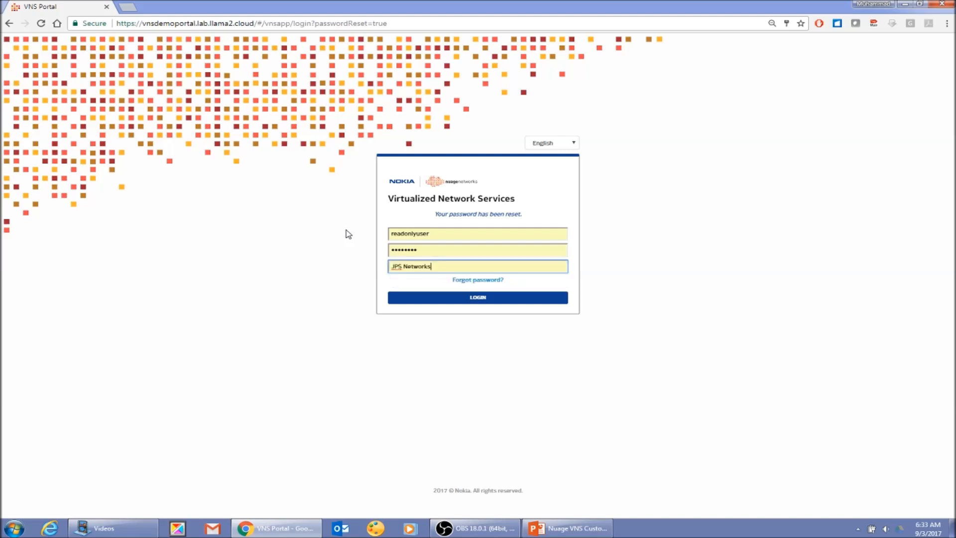
{"action": "left_click", "coordinate": [479, 301]}
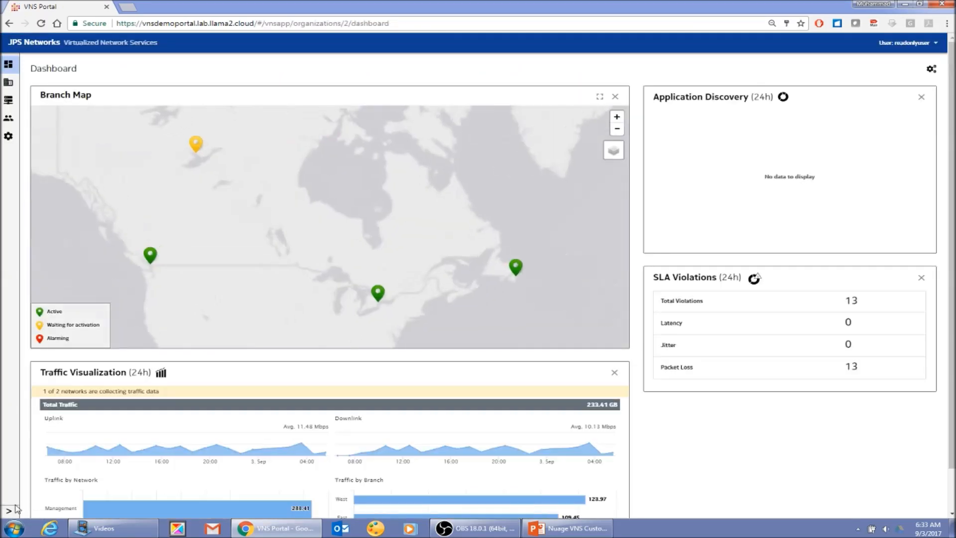
Step: Expand the navigation labels and examine the dashboard, branch list, network list and Management network available to readonlyuser
{"action": "left_click", "coordinate": [10, 513]}
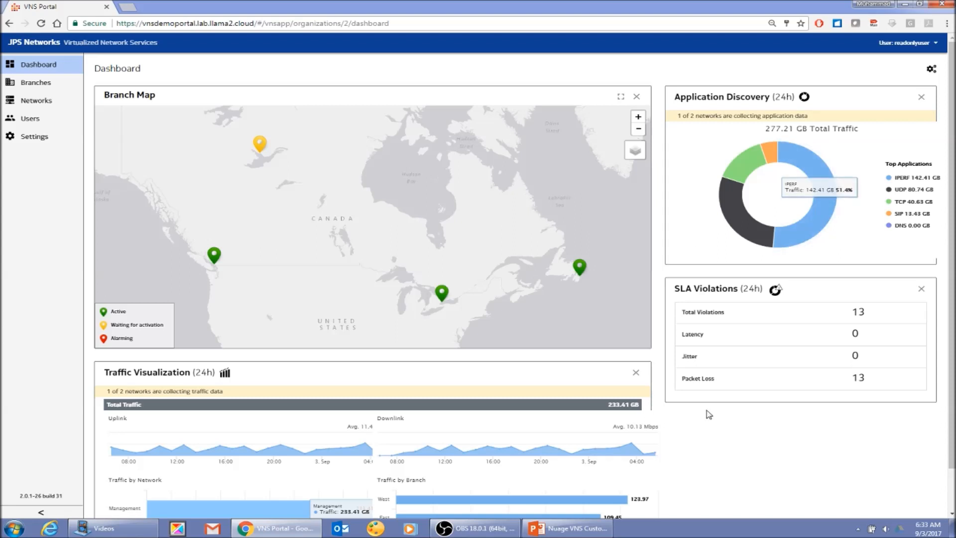
{"action": "left_click", "coordinate": [35, 85]}
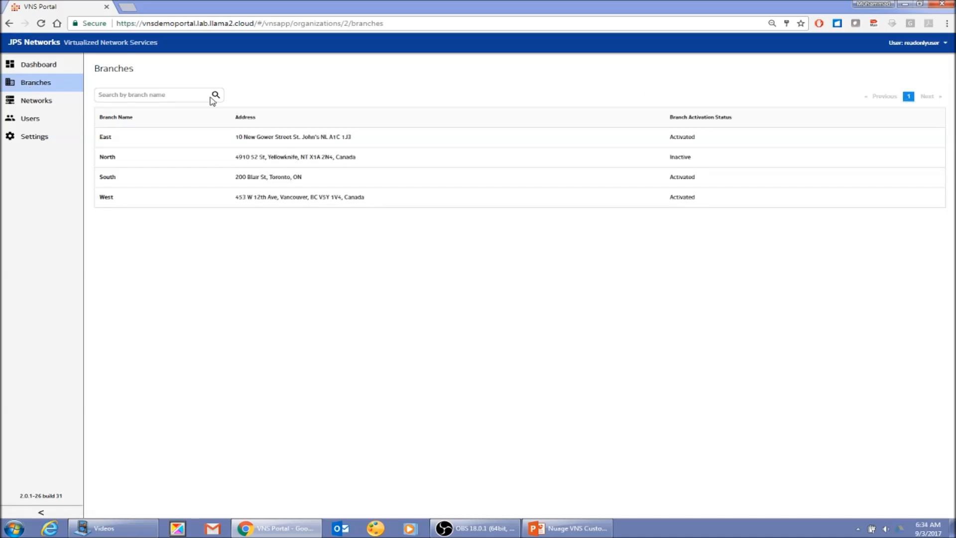
{"action": "left_click", "coordinate": [47, 100]}
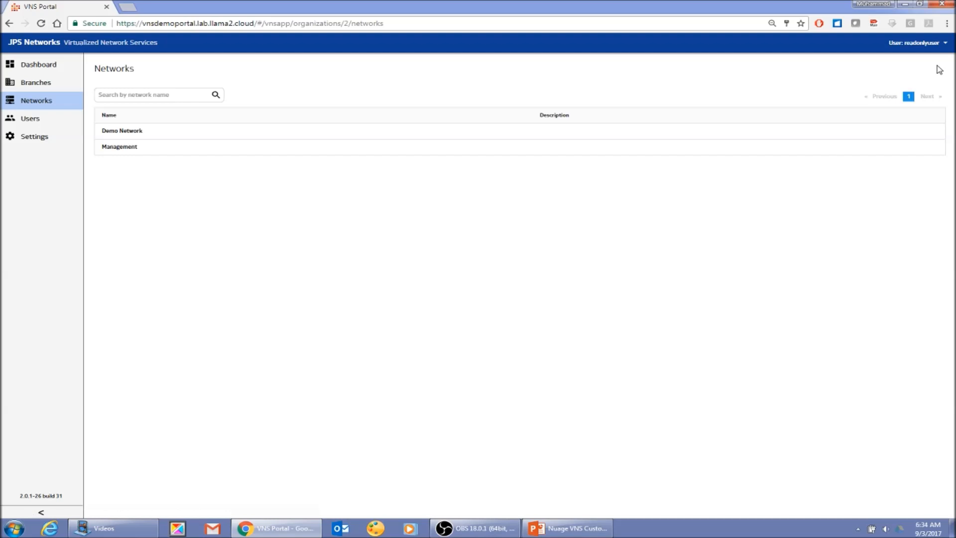
{"action": "left_click", "coordinate": [213, 152]}
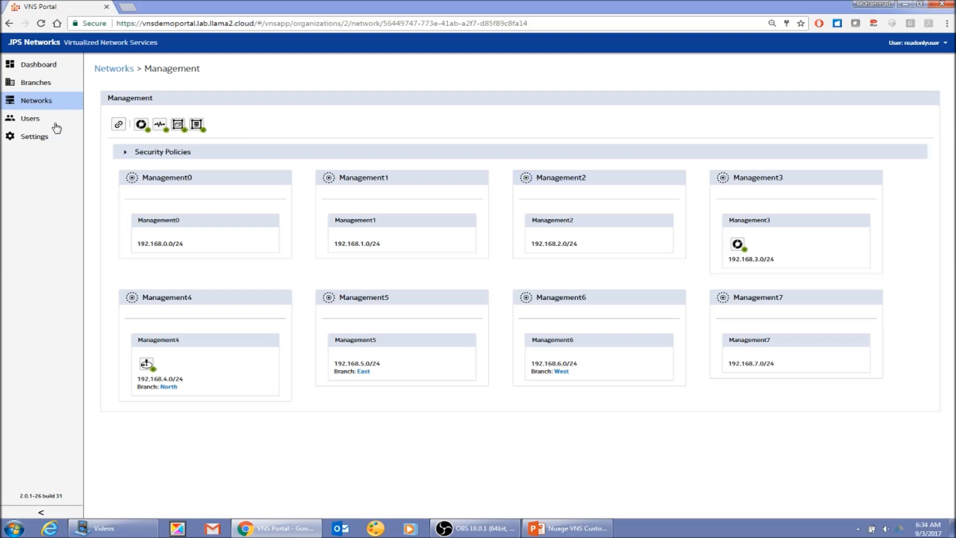
Step: Examine the user management and user groups pages as readonlyuser, opening the ReadOnly group's details and cancelling without changes
{"action": "left_click", "coordinate": [39, 123]}
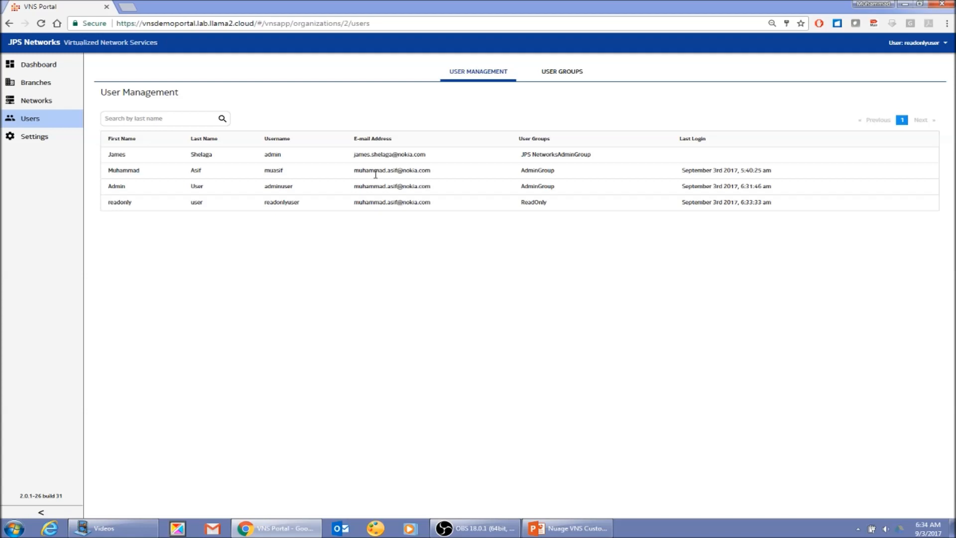
{"action": "left_click", "coordinate": [554, 73]}
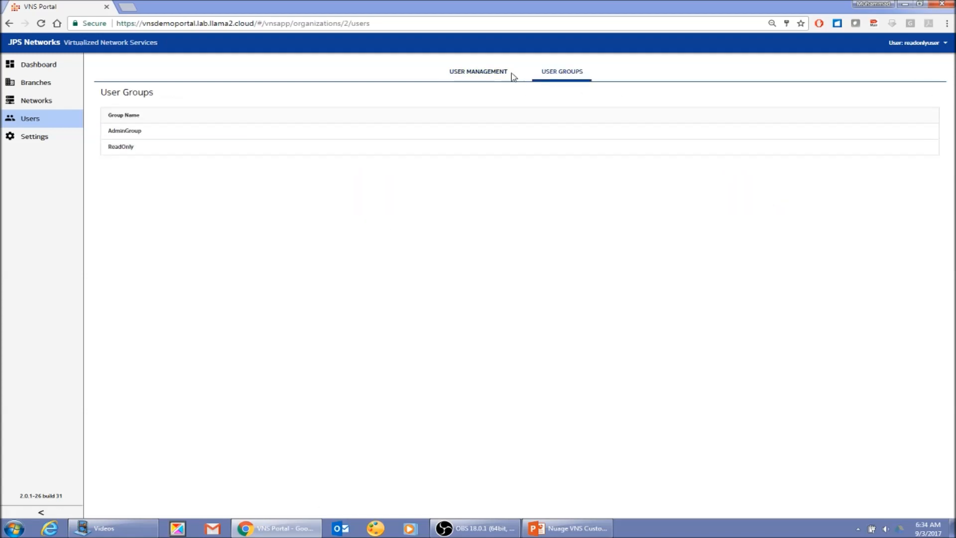
{"action": "left_click", "coordinate": [468, 72]}
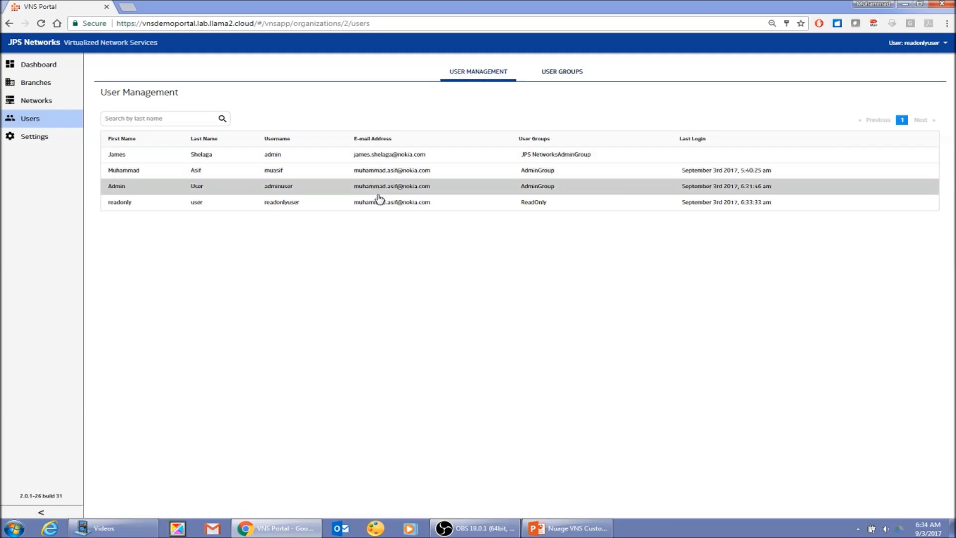
{"action": "left_click", "coordinate": [563, 75]}
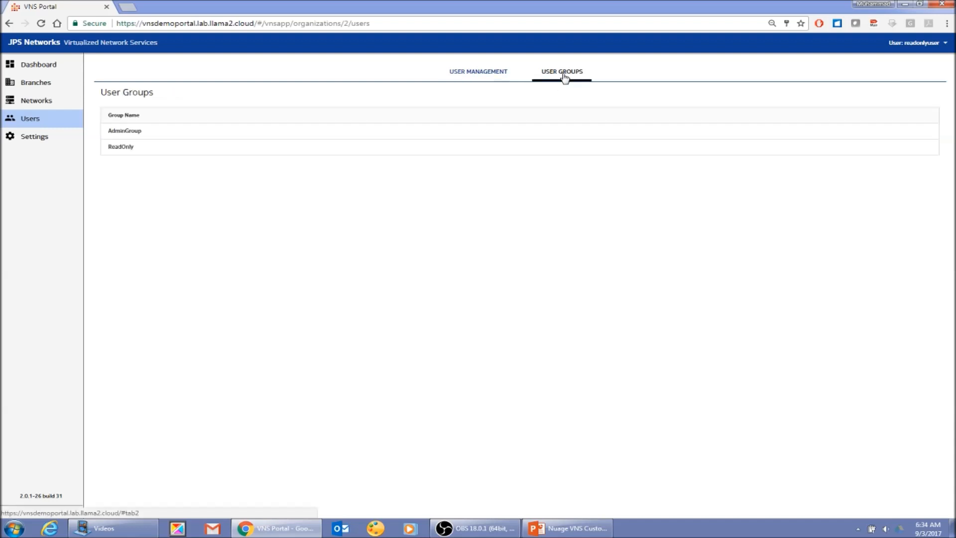
{"action": "left_click", "coordinate": [199, 149]}
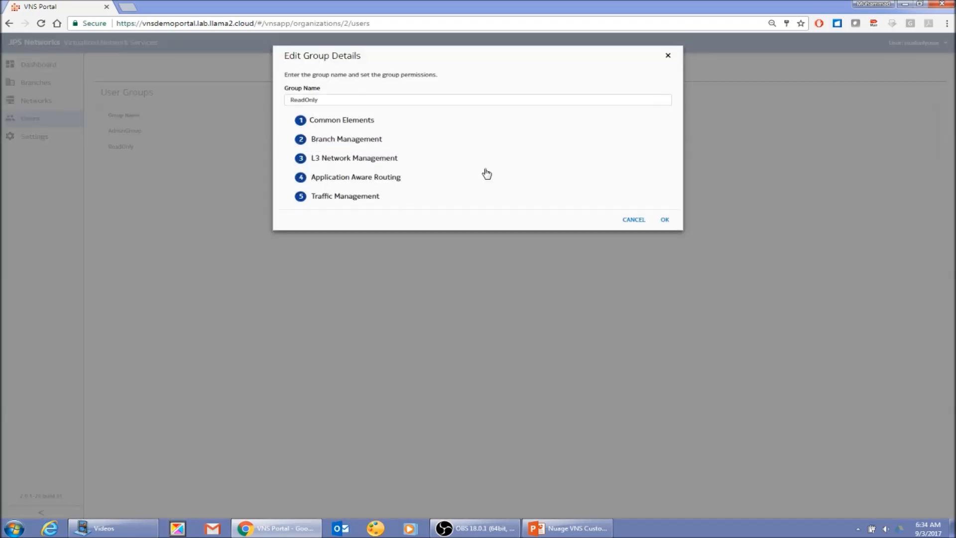
{"action": "left_click", "coordinate": [629, 221]}
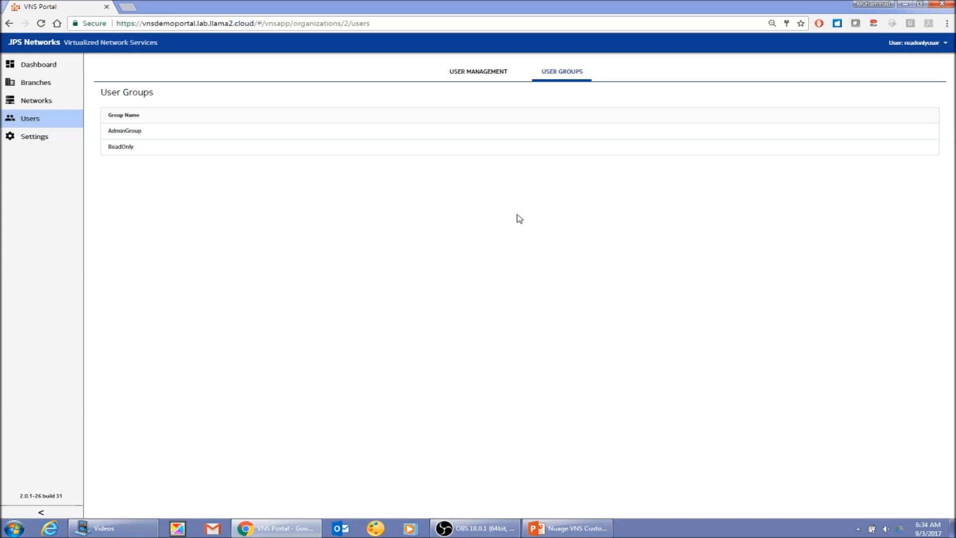
Step: Switch to the PowerPoint presentation at the Access Control slide on objects and features access
{"action": "left_click", "coordinate": [560, 527]}
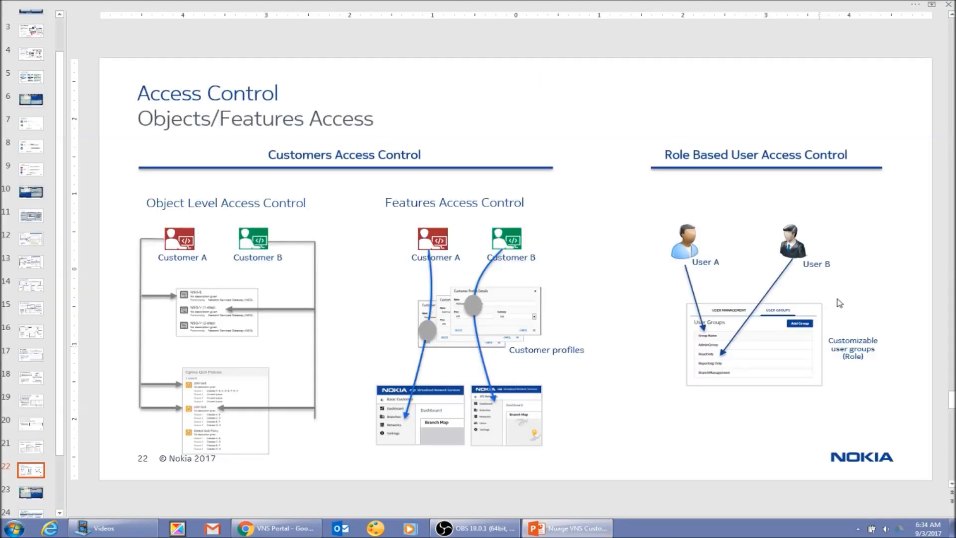